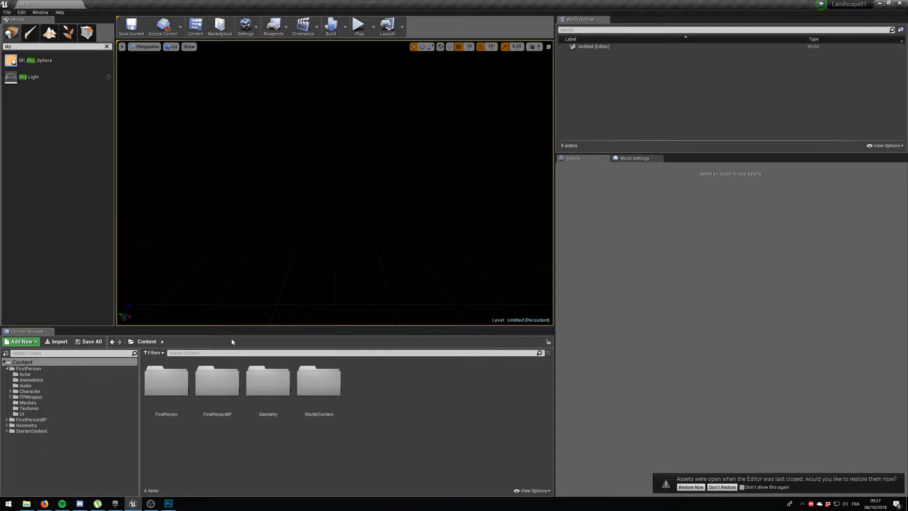
# Create a new folder named Map inside the FirstPerson content folder.
pyautogui.click(65, 369)
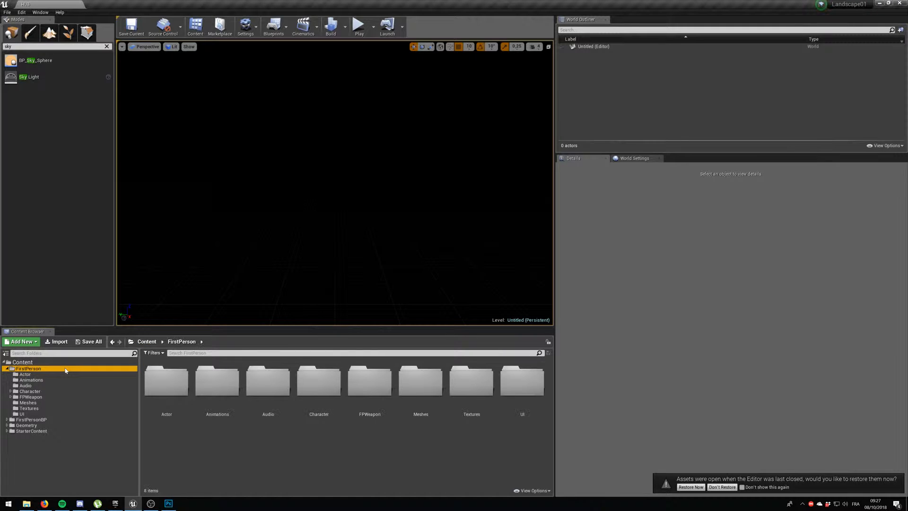
pyautogui.rightClick(216, 453)
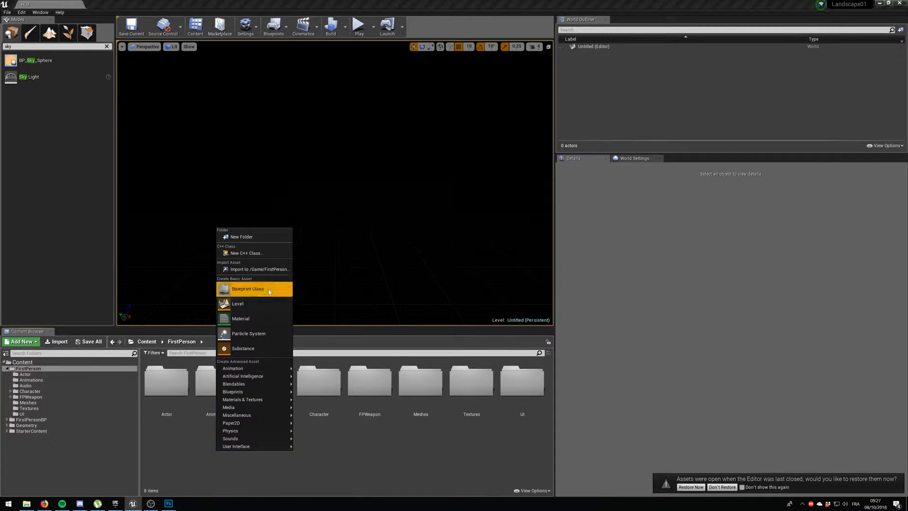
pyautogui.click(257, 237)
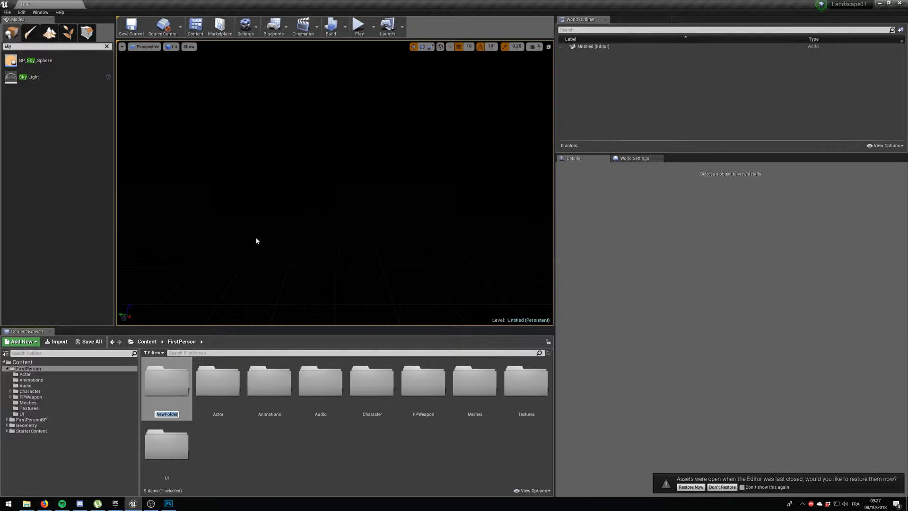
pyautogui.press('Return')
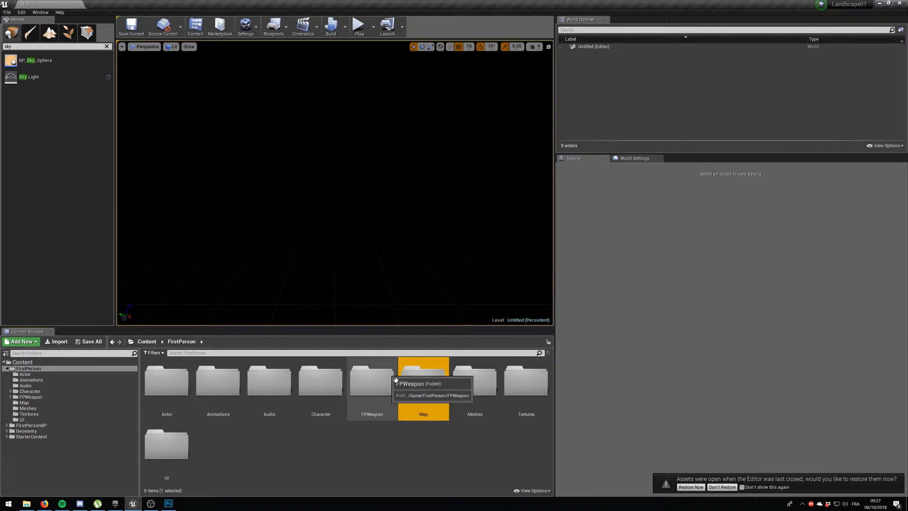
# Create a level named HUB in the Map folder, and open it, saving the selected HUB level when asked.
pyautogui.doubleClick(422, 386)
pyautogui.rightClick(238, 377)
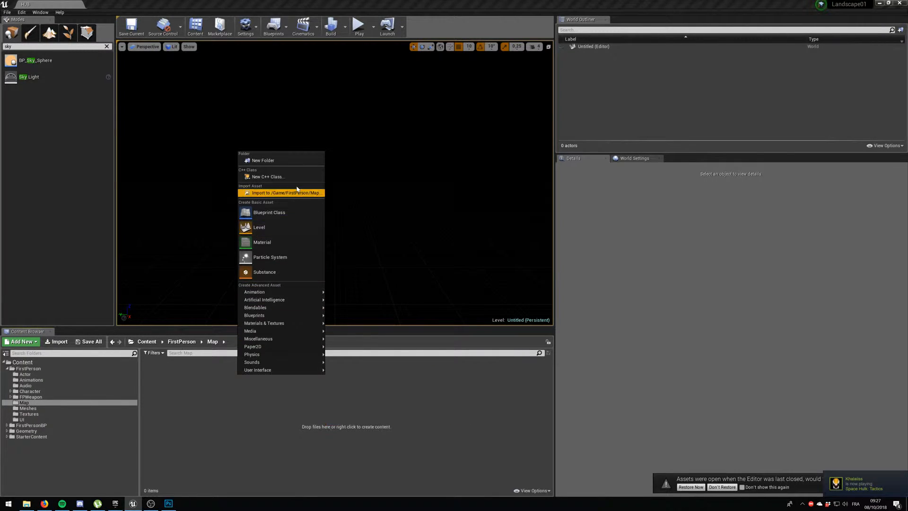
pyautogui.moveTo(294, 304)
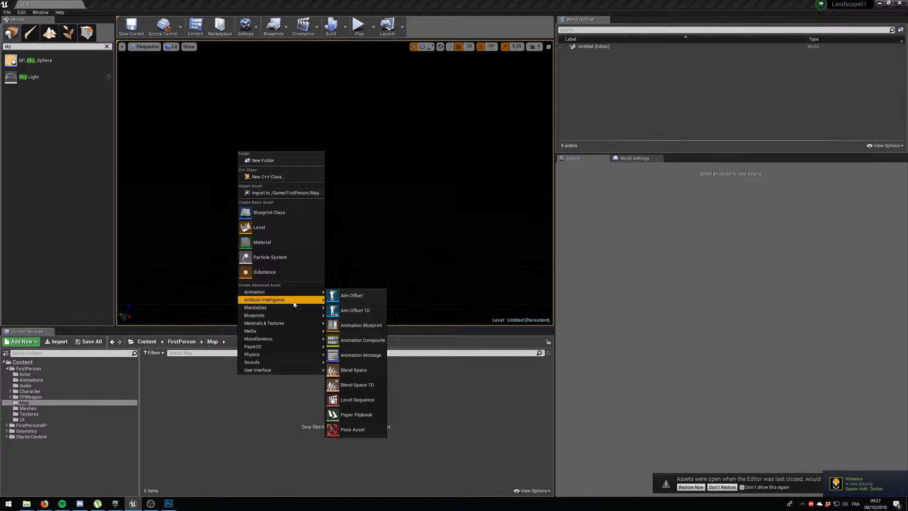
pyautogui.click(272, 230)
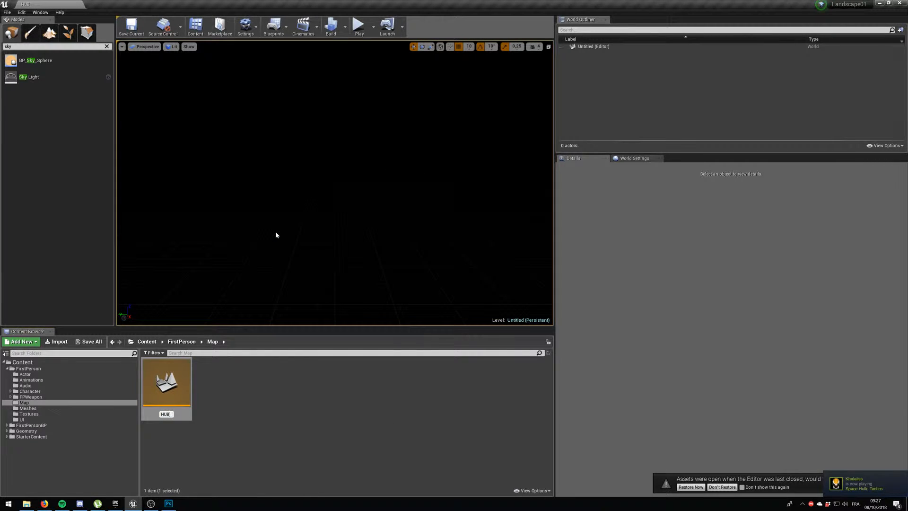
pyautogui.press('Return')
pyautogui.doubleClick(180, 388)
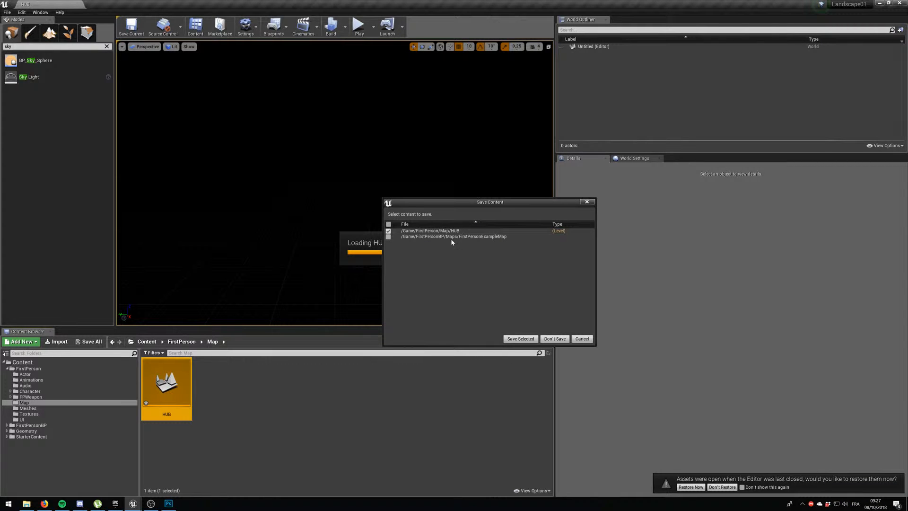
pyautogui.click(520, 339)
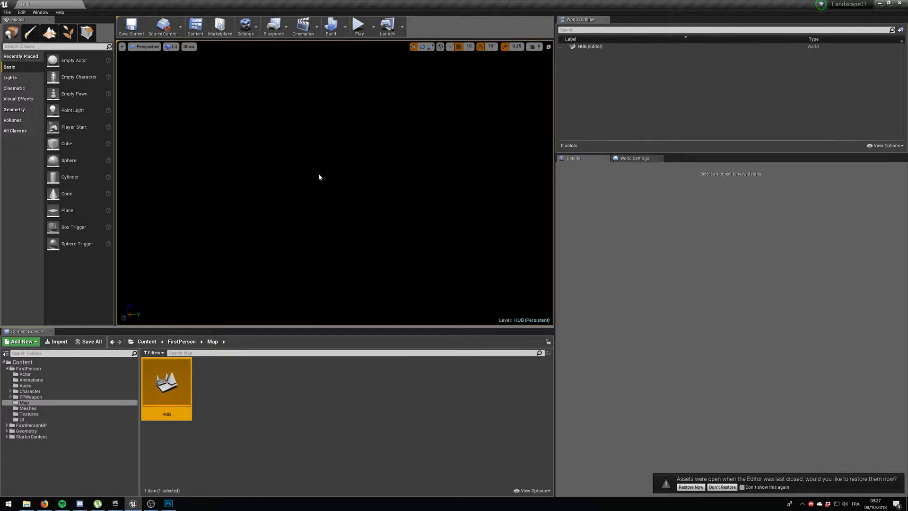
# Place a directional light in the empty level and create a 505 x 505 landscape with the default settings.
pyautogui.moveTo(250, 229); pyautogui.dragTo(250, 228, button='right')
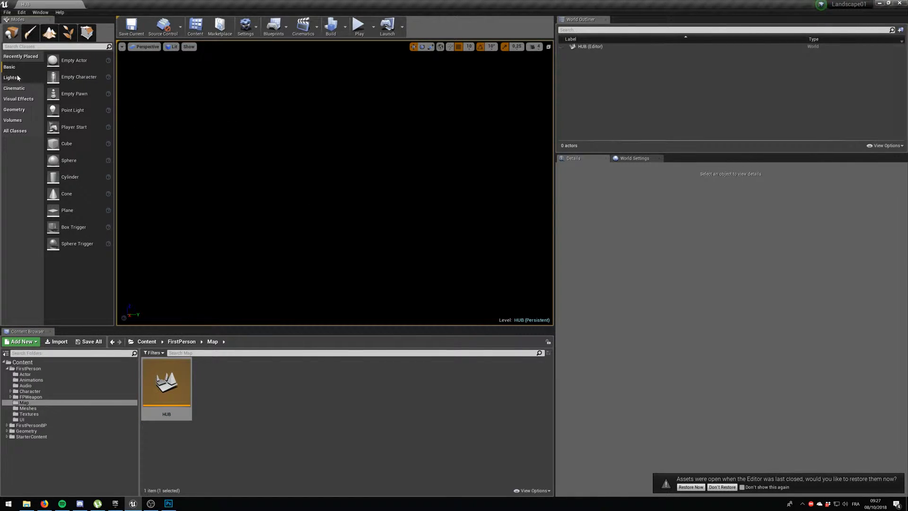
pyautogui.click(17, 78)
pyautogui.moveTo(53, 61); pyautogui.dragTo(293, 114)
pyautogui.click(49, 32)
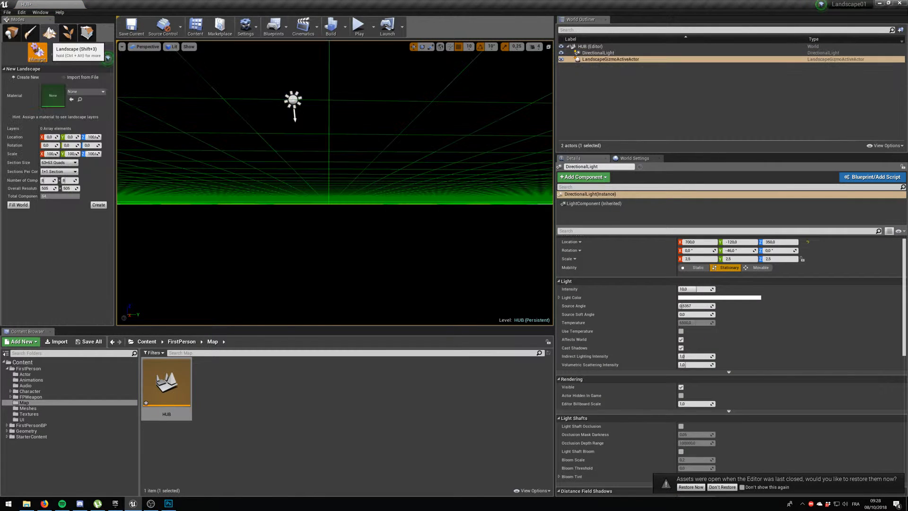
pyautogui.click(98, 205)
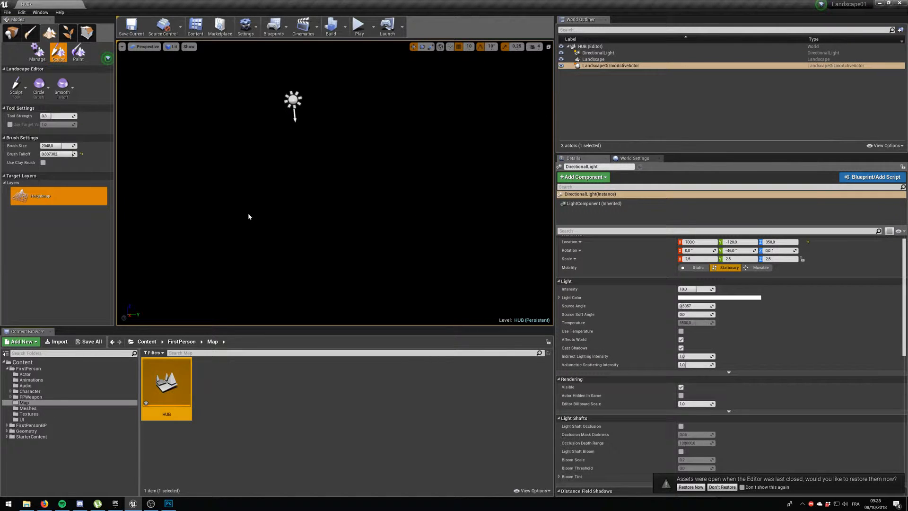
# Assign CubeMaterial as the landscape material of the new landscape.
pyautogui.click(593, 59)
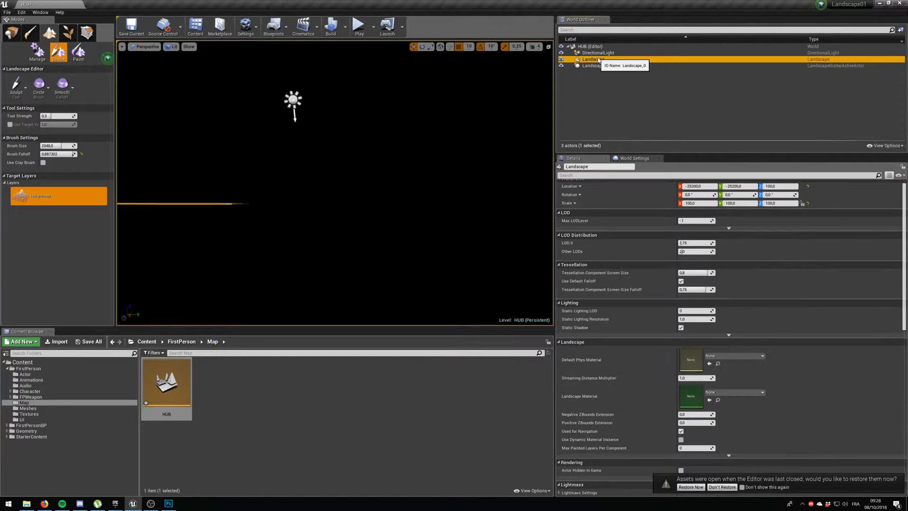
pyautogui.moveTo(335, 183); pyautogui.dragTo(340, 268, button='right')
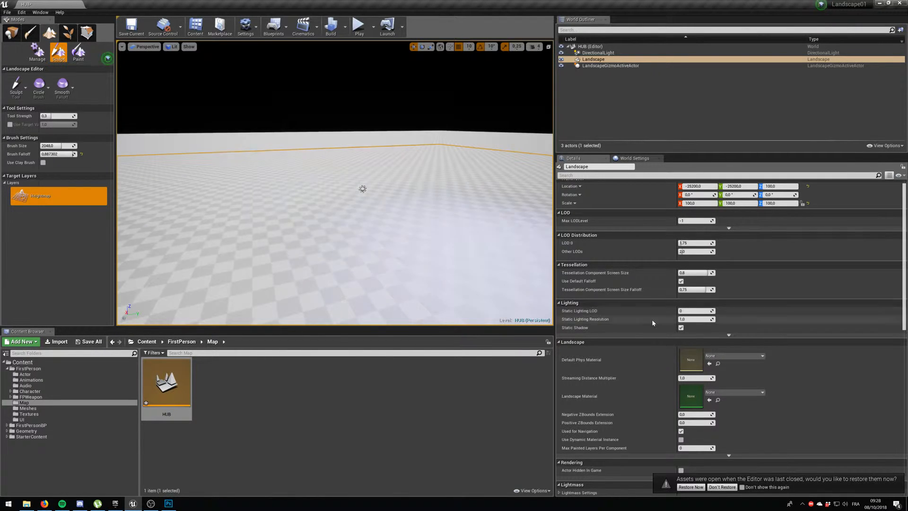
pyautogui.scroll(1, 714, 369)
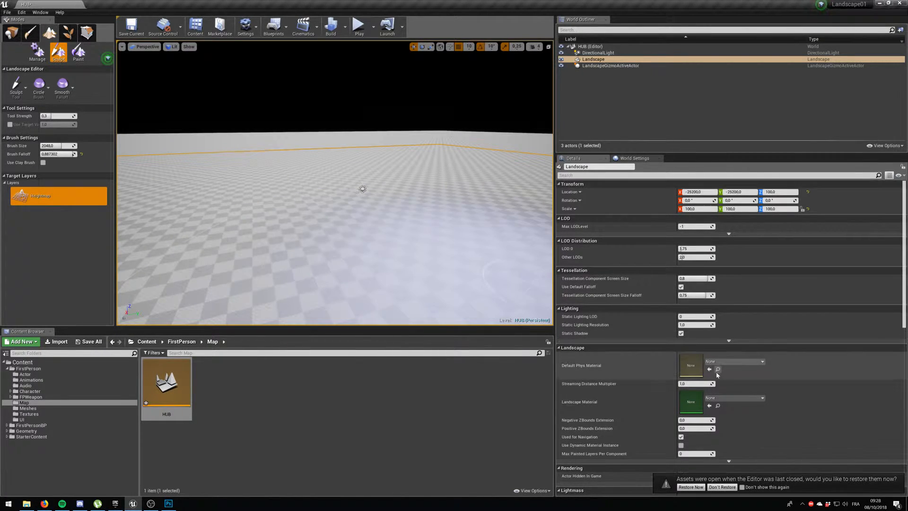
pyautogui.click(733, 398)
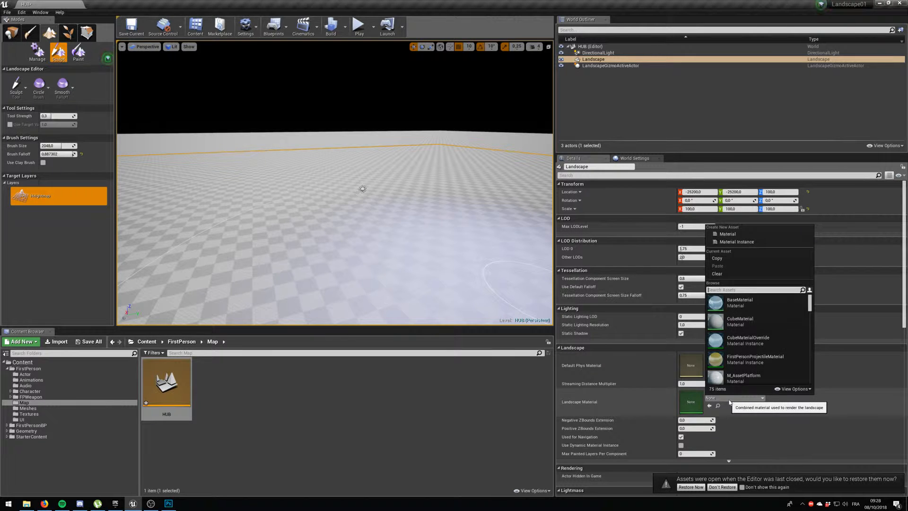
pyautogui.click(739, 322)
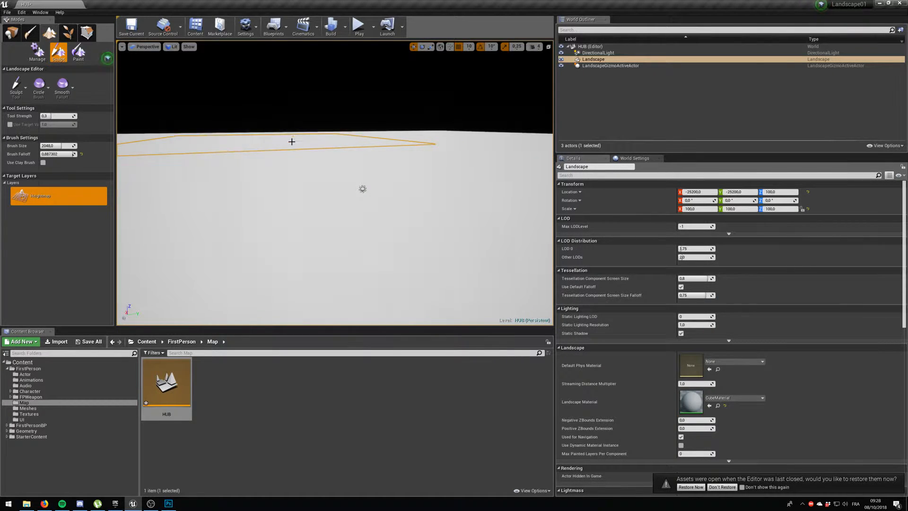
pyautogui.click(128, 26)
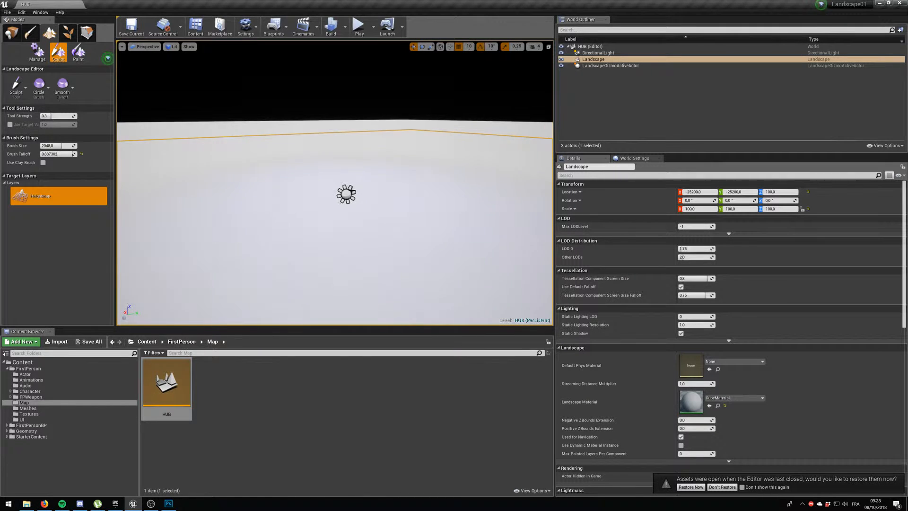
# Search the placeable actors for "sky" and place BP_Sky_Sphere above the landscape.
pyautogui.click(12, 32)
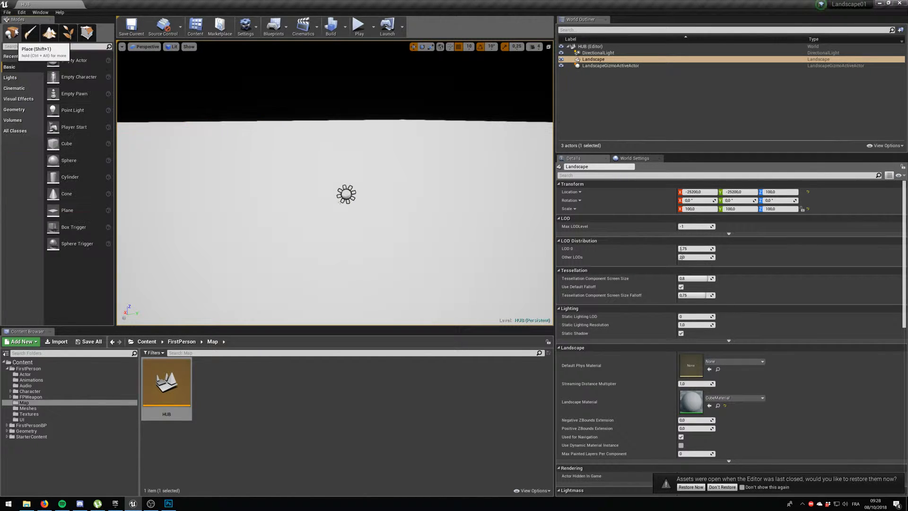
pyautogui.click(16, 78)
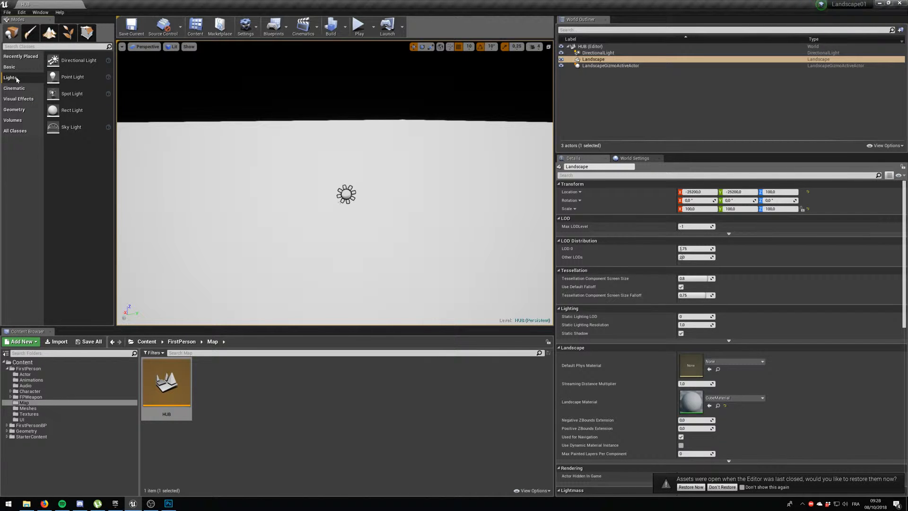
pyautogui.click(13, 120)
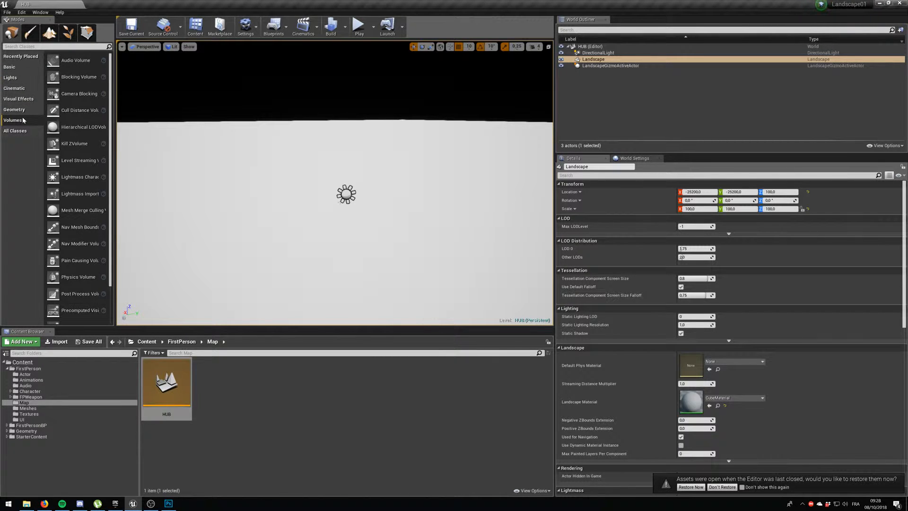
pyautogui.click(10, 67)
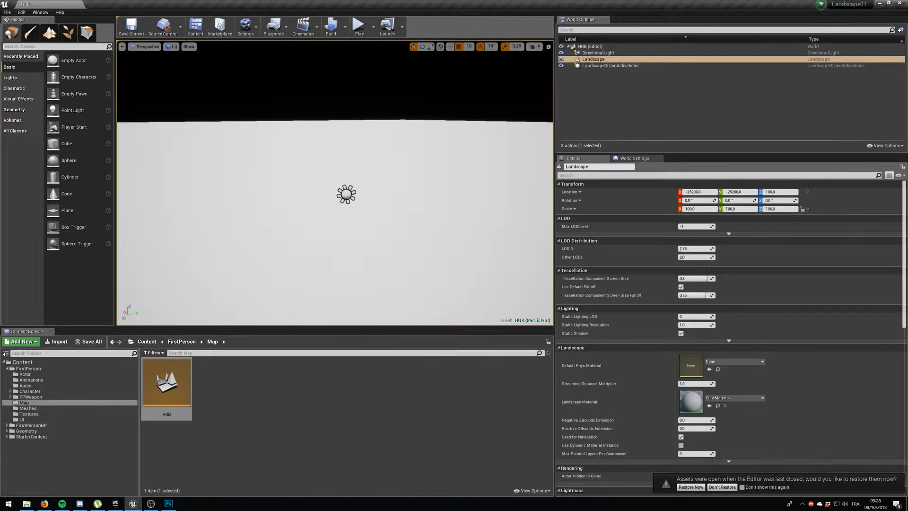
pyautogui.click(54, 47)
pyautogui.write('sky')
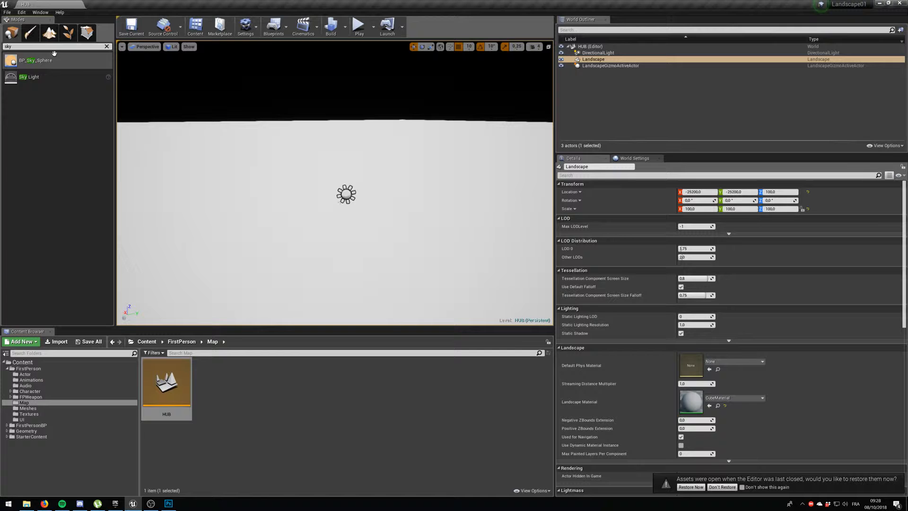
pyautogui.moveTo(42, 60); pyautogui.dragTo(257, 99)
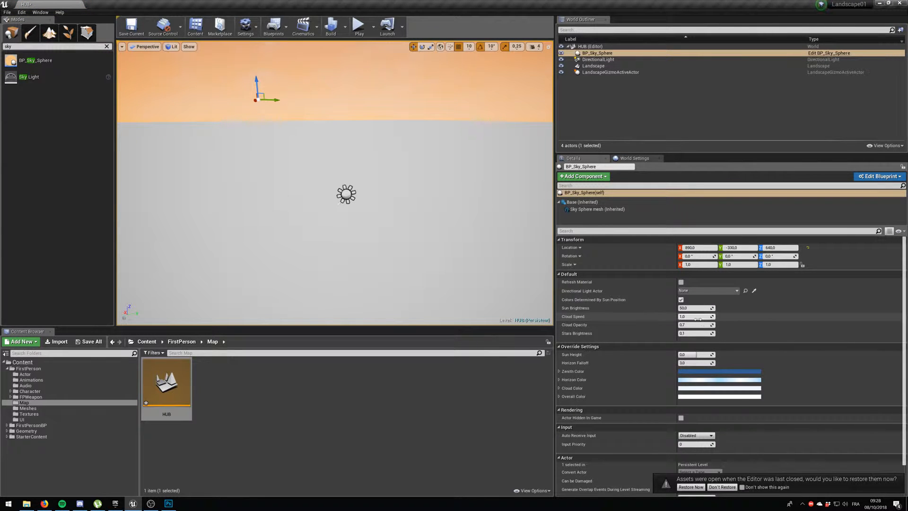
# Turn off Colors Determined By Sun Position for the sky sphere.
pyautogui.scroll(-2, 696, 320)
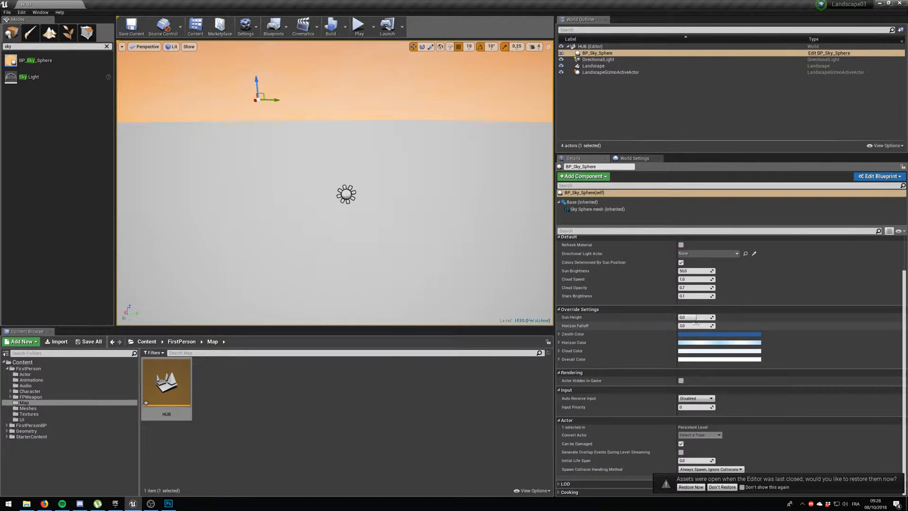
pyautogui.scroll(2, 693, 326)
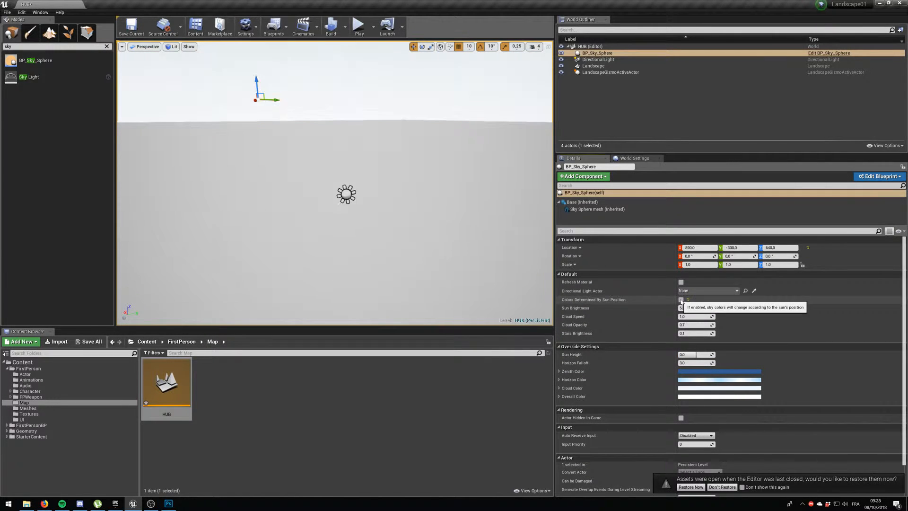
pyautogui.click(681, 300)
pyautogui.moveTo(406, 189); pyautogui.dragTo(364, 229, button='right')
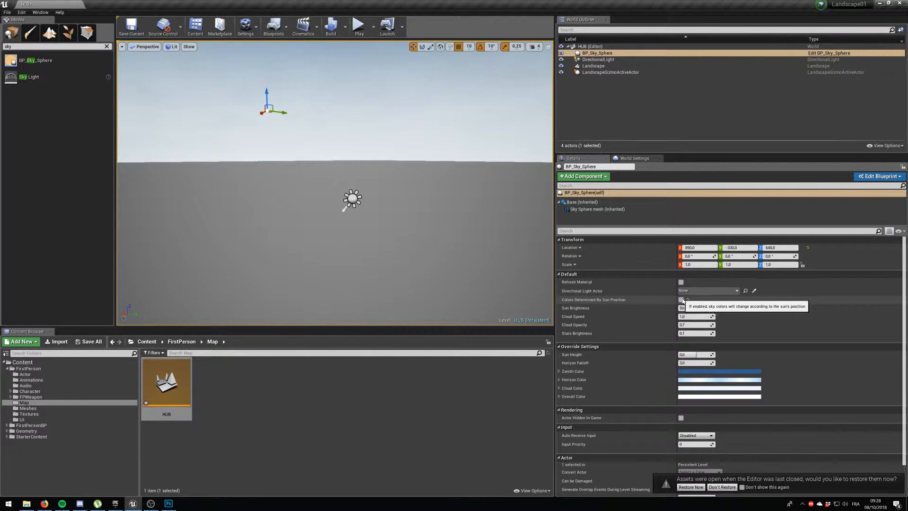
# Raise the sky sphere's Cloud Opacity to about 1.5 and set its Cloud Speed to 20.
pyautogui.click(694, 308)
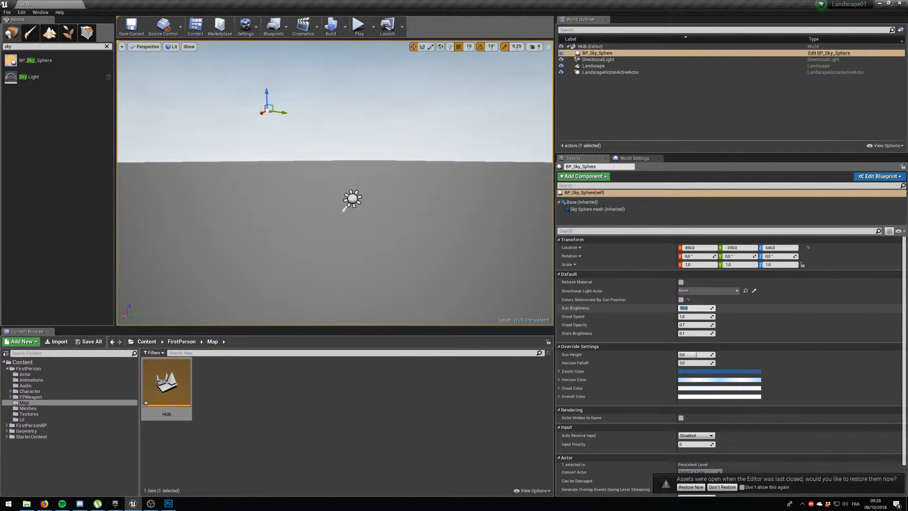
pyautogui.moveTo(696, 325); pyautogui.dragTo(714, 317)
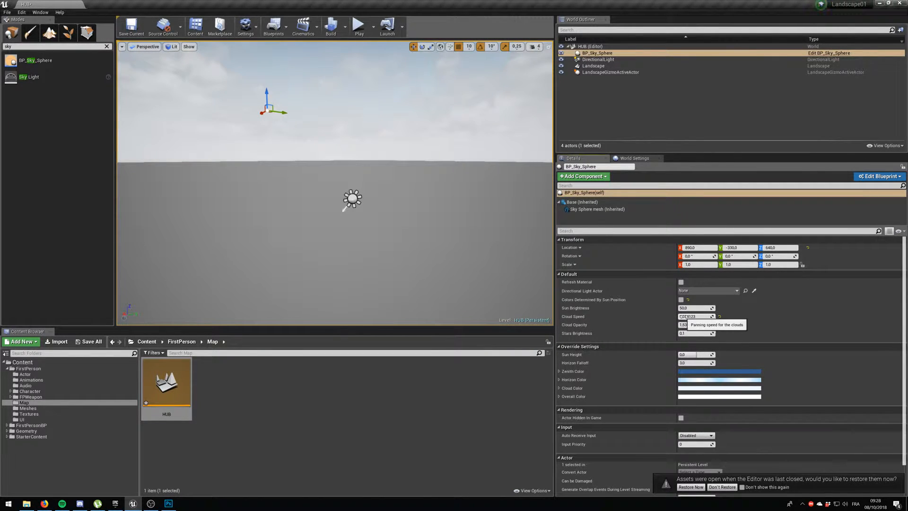
pyautogui.write('20')
pyautogui.press('Return')
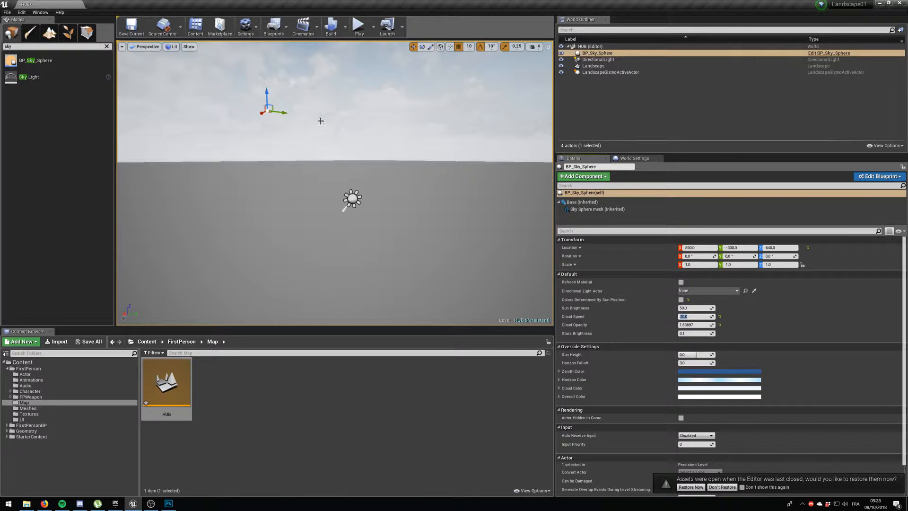
pyautogui.moveTo(364, 145)
pyautogui.mouseDown(button='right')
pyautogui.moveTo(376, 175)
pyautogui.moveTo(312, 136)
pyautogui.moveTo(358, 136)
pyautogui.mouseUp(button='right')
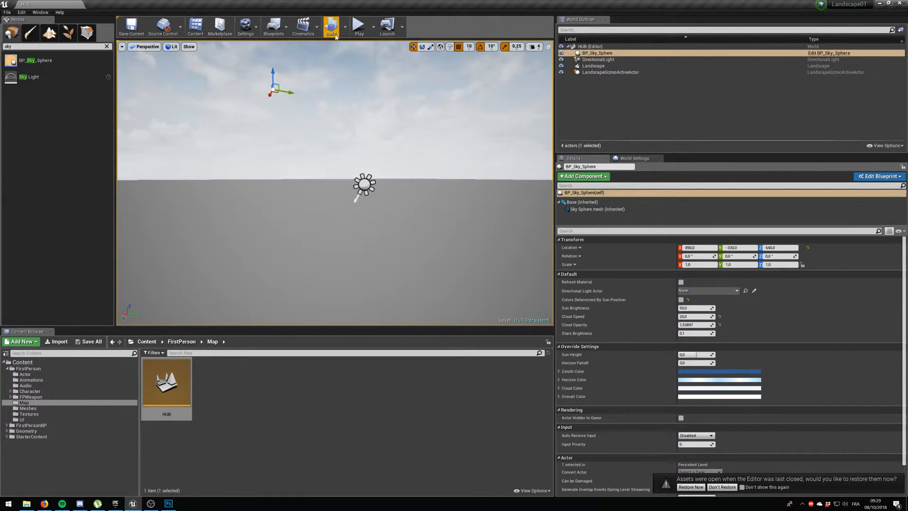
# Play-test the HUB level in the viewport, and stop the play session.
pyautogui.click(359, 27)
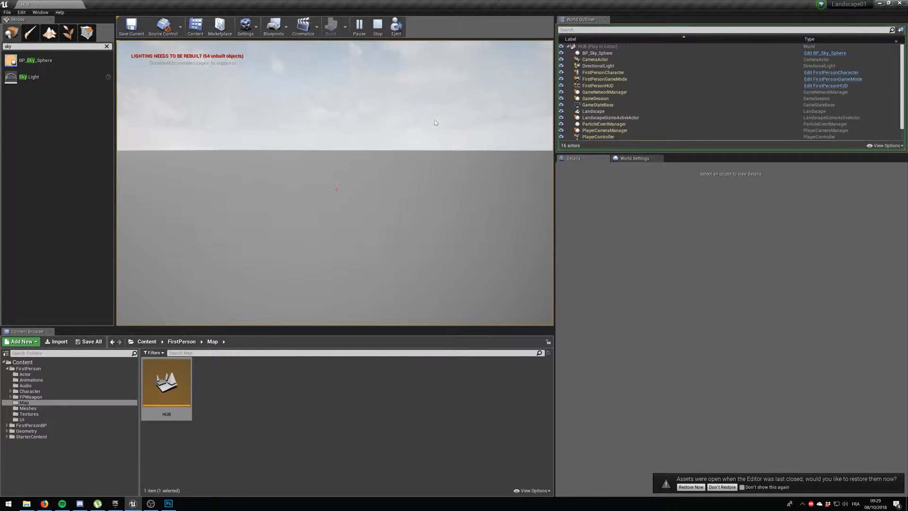
pyautogui.press('Escape')
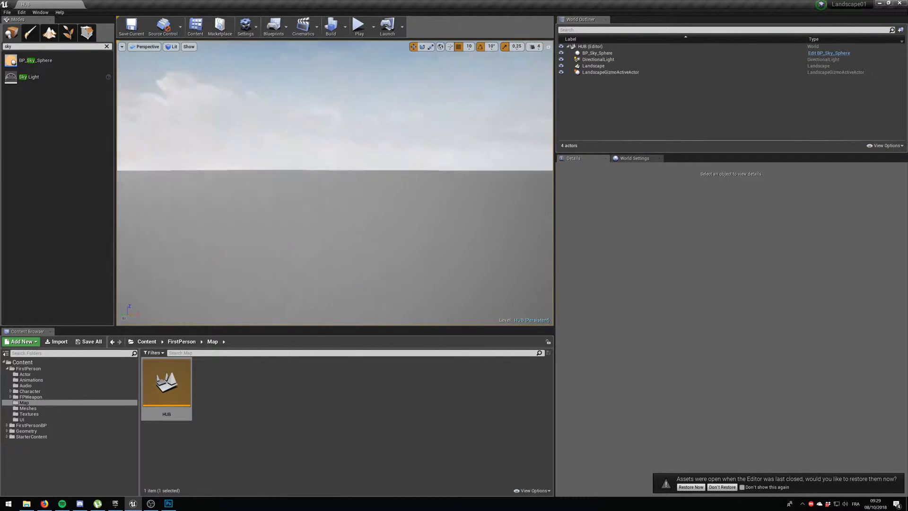
# Search the placeable actors for "star" and place a Player Start on the landscape.
pyautogui.moveTo(363, 176); pyautogui.dragTo(416, 182, button='right')
pyautogui.scroll(-4, 362, 176)
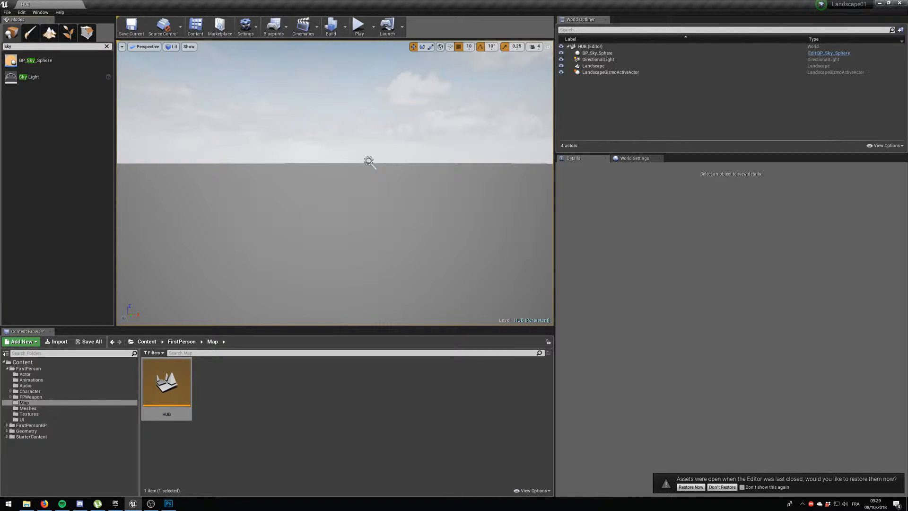
pyautogui.press('BackSpace')
pyautogui.press('BackSpace')
pyautogui.write('tar')
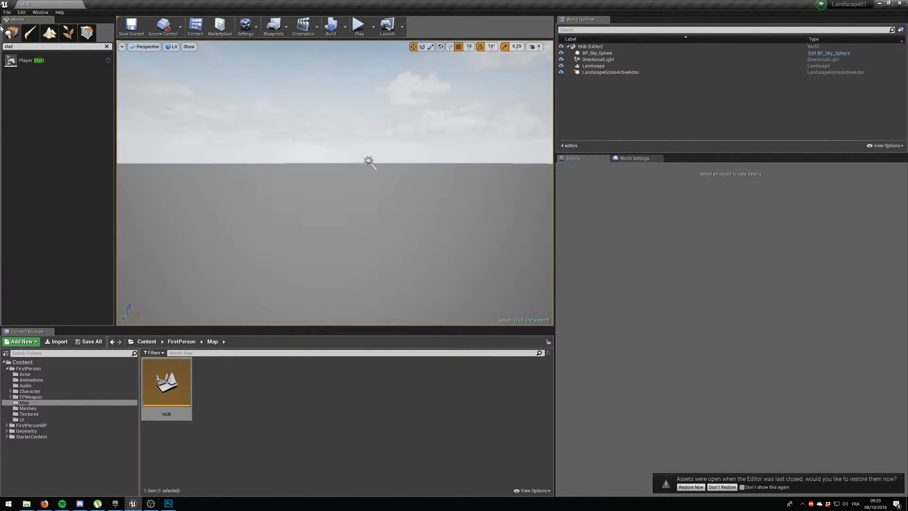
pyautogui.moveTo(28, 59); pyautogui.dragTo(347, 196)
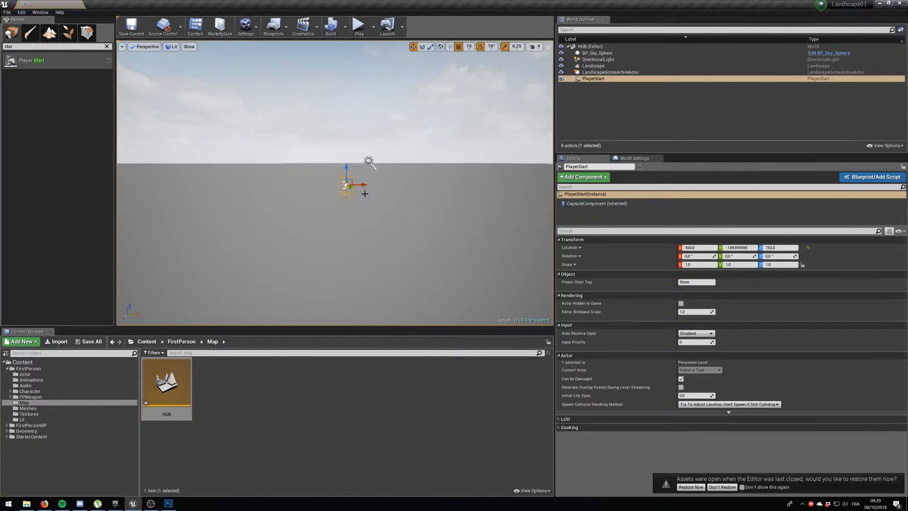
pyautogui.scroll(3, 347, 197)
pyautogui.scroll(3, 365, 193)
pyautogui.scroll(-4, 425, 205)
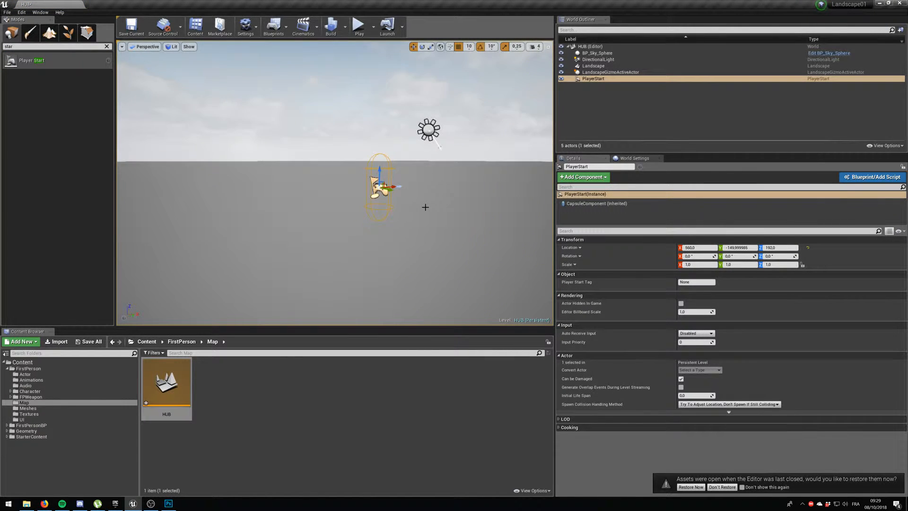
# Search the placeable actors for "cube" and place a Cube on the landscape beside the Player Start.
pyautogui.moveTo(423, 206); pyautogui.dragTo(449, 215, button='right')
pyautogui.moveTo(395, 225); pyautogui.dragTo(445, 221, button='right')
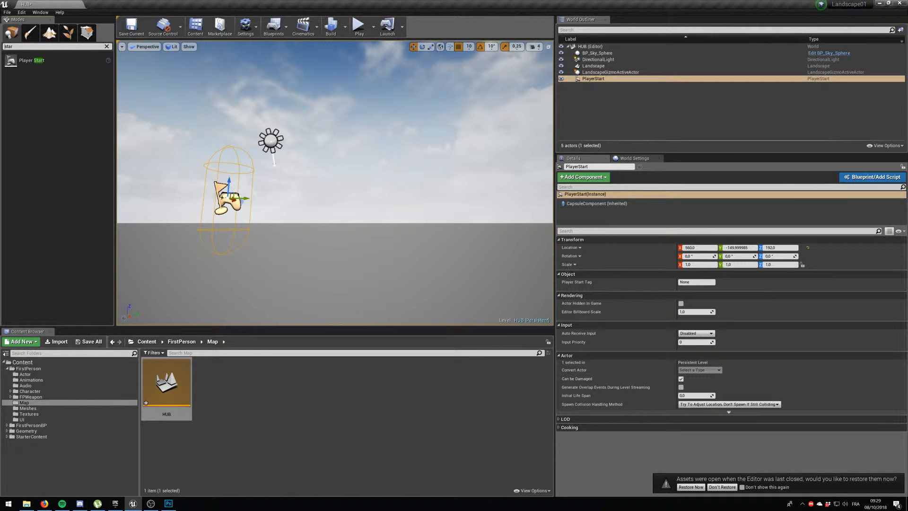
pyautogui.hotkey('ctrl', 'a')
pyautogui.write('cube')
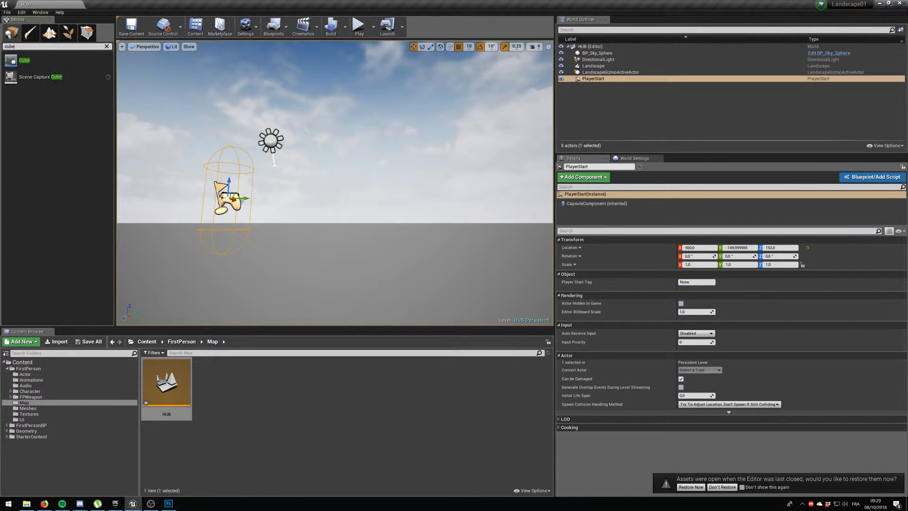
pyautogui.moveTo(11, 60); pyautogui.dragTo(307, 220)
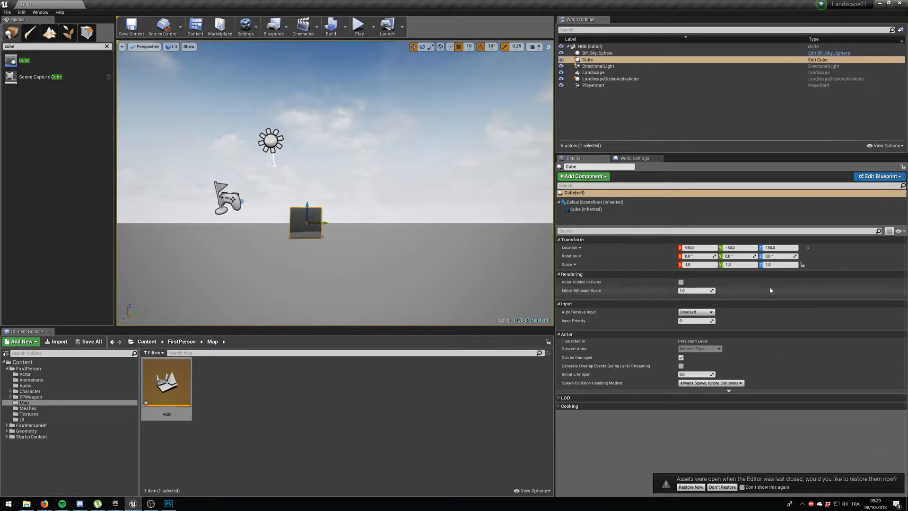
pyautogui.write('10')
pyautogui.press('Return')
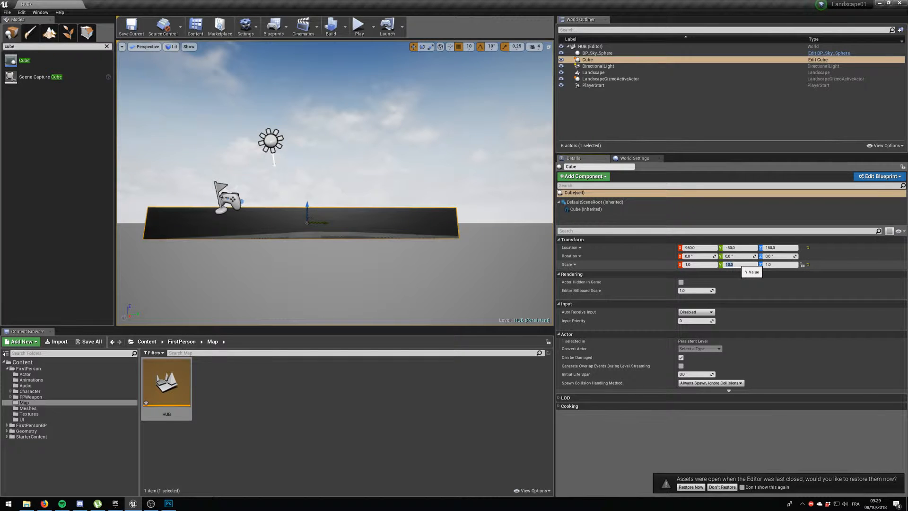
pyautogui.write('1')
pyautogui.press('Return')
# Set the cube's X scale and Z scale to 10 to form a tall wall.
pyautogui.click(699, 264)
pyautogui.write('10')
pyautogui.press('Return')
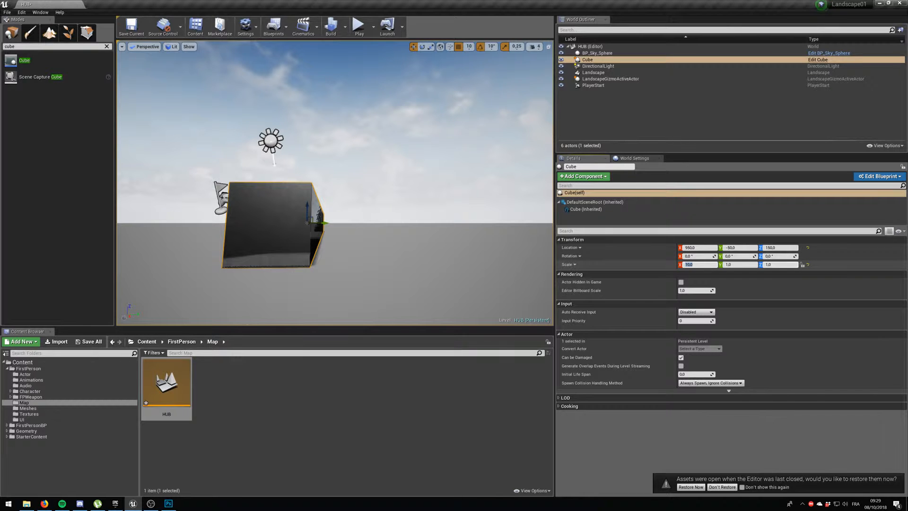
pyautogui.click(785, 265)
pyautogui.write('10')
pyautogui.press('Return')
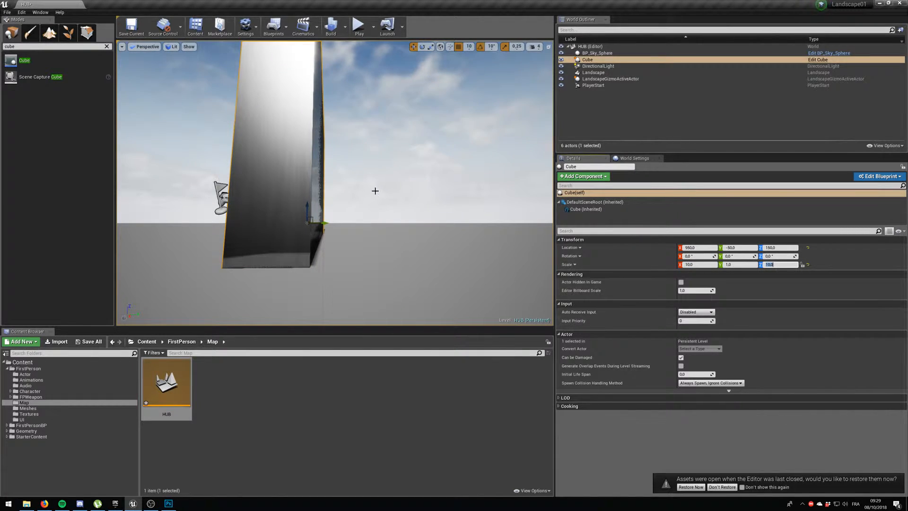
# Duplicate the wall cube along Y to 190, leaving a corridor between the two walls.
pyautogui.moveTo(323, 223); pyautogui.dragTo(393, 223)
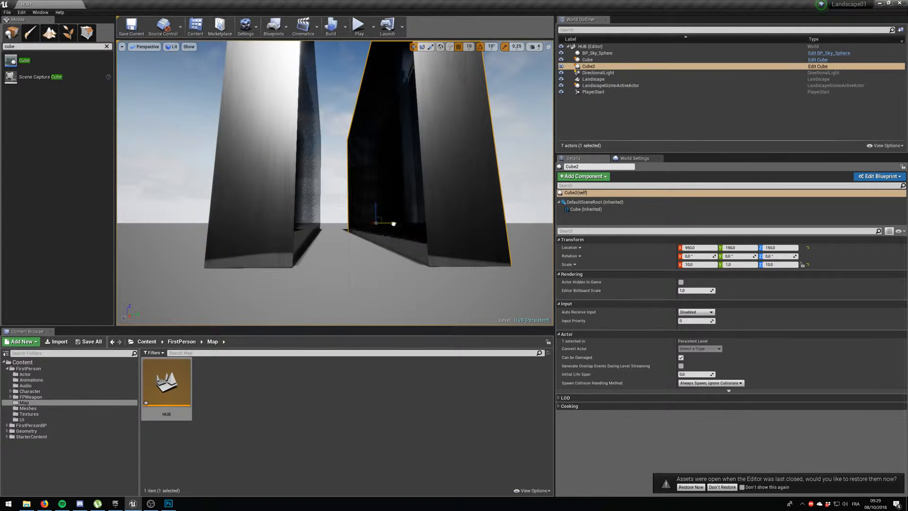
pyautogui.scroll(-10, 392, 223)
pyautogui.scroll(7, 348, 211)
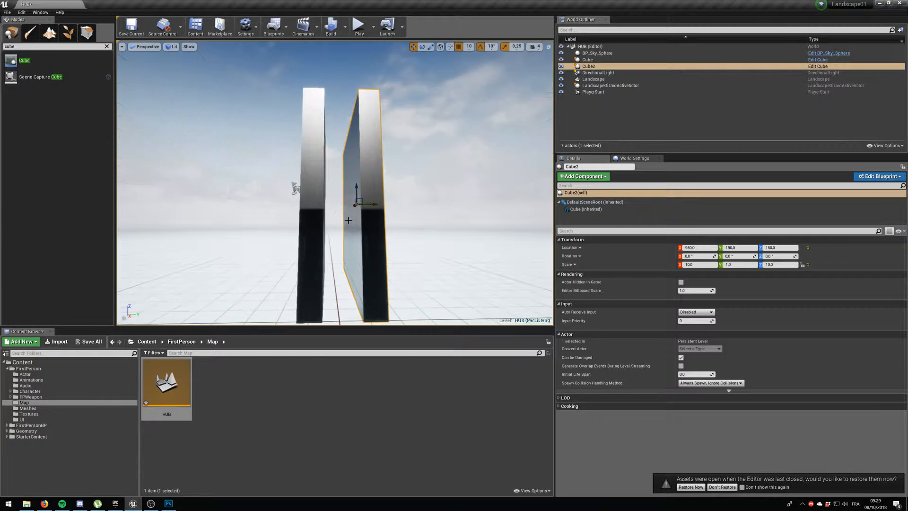
pyautogui.scroll(2, 316, 148)
# Move the Player Start to X 200 and Y about 60, in front of the corridor entrance.
pyautogui.click(237, 194)
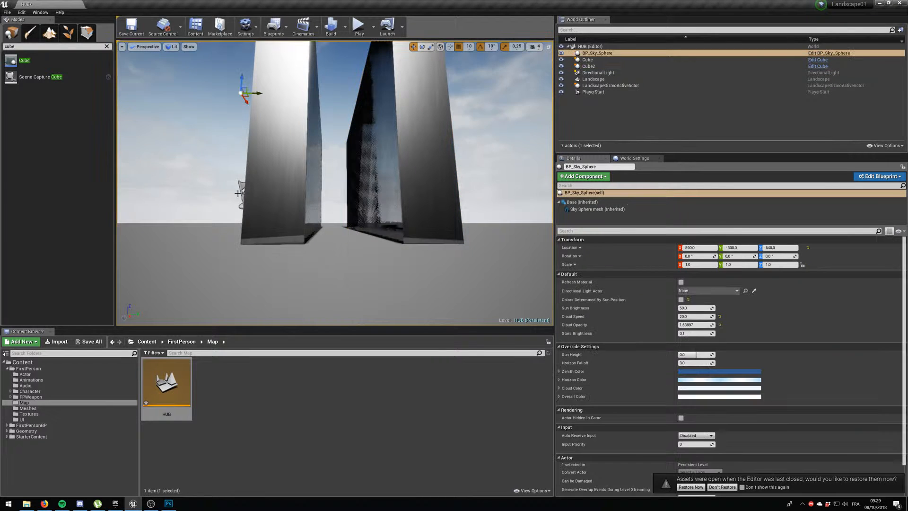
pyautogui.click(241, 193)
pyautogui.scroll(-6, 241, 192)
pyautogui.moveTo(241, 193); pyautogui.dragTo(303, 203, button='right')
pyautogui.press('f')
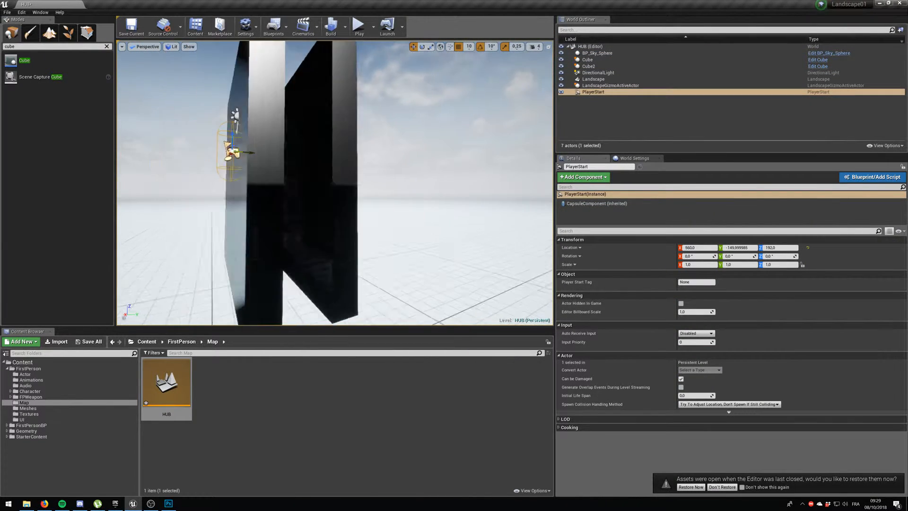
pyautogui.moveTo(348, 164); pyautogui.dragTo(419, 151)
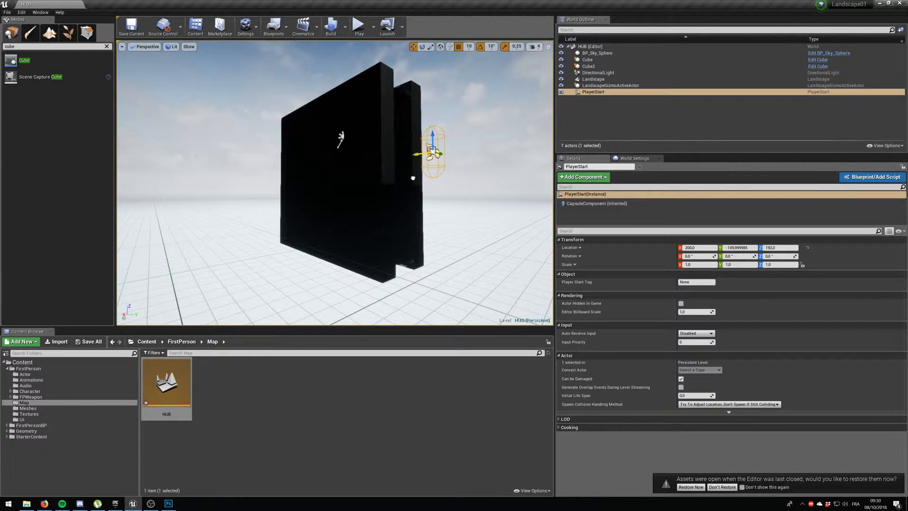
pyautogui.moveTo(412, 178); pyautogui.dragTo(326, 235, button='right')
pyautogui.press('d')
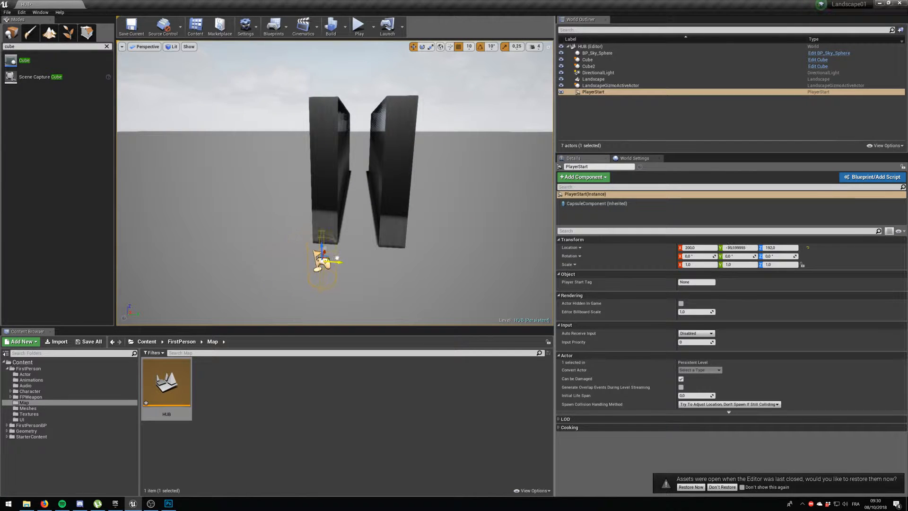
pyautogui.moveTo(392, 250); pyautogui.dragTo(370, 231, button='right')
pyautogui.press('w')
pyautogui.press('s')
pyautogui.press('w')
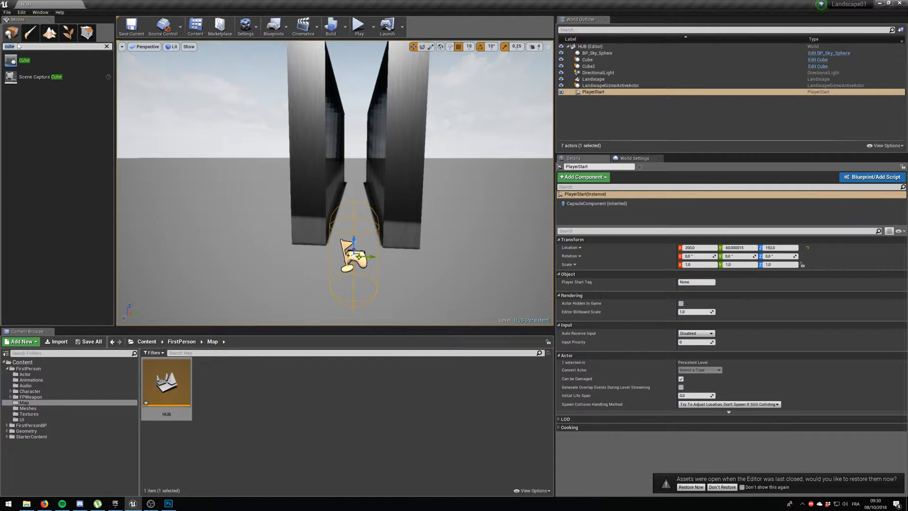
# Search the placeable actors for "trigger" and place a Box Trigger between the walls at about X 1030, Y 50, Z 160.
pyautogui.press('Escape')
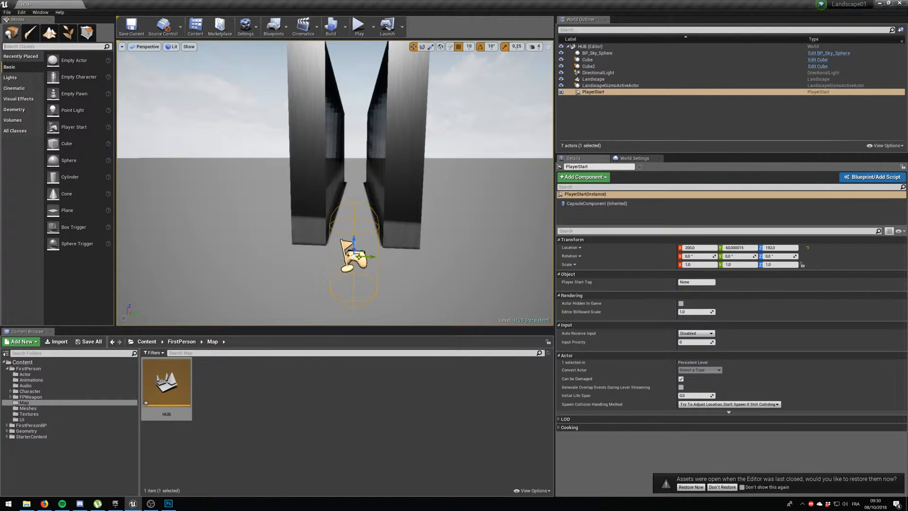
pyautogui.write('trigger')
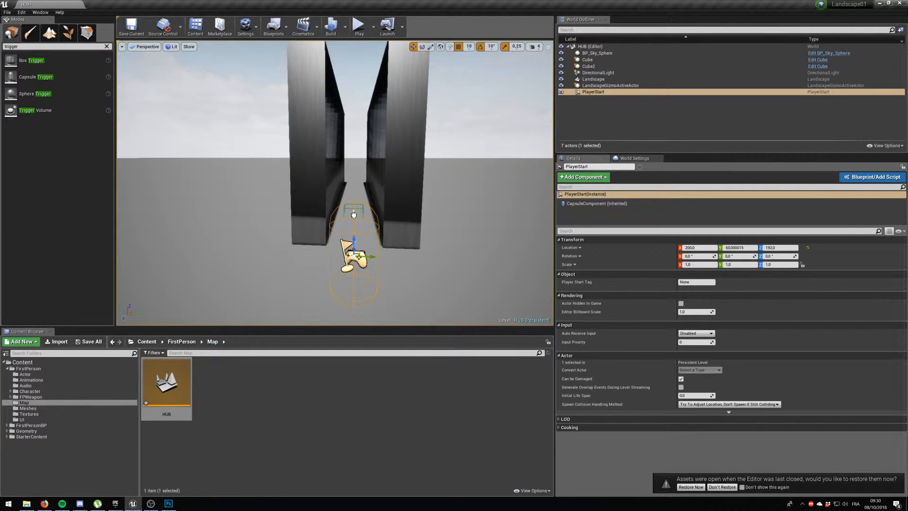
pyautogui.moveTo(354, 205); pyautogui.dragTo(354, 202)
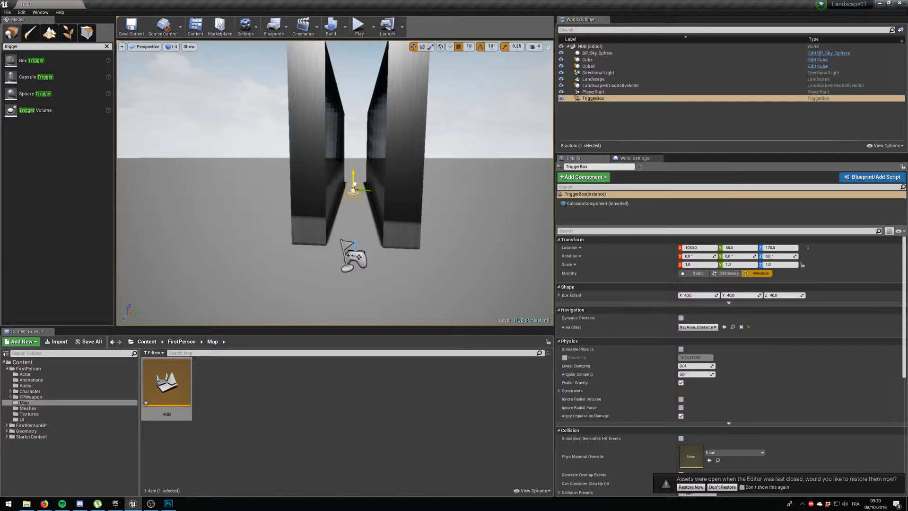
pyautogui.press('d')
pyautogui.moveTo(359, 188); pyautogui.dragTo(394, 186, button='right')
pyautogui.press('w')
pyautogui.press('w')
pyautogui.press('w')
pyautogui.press('s')
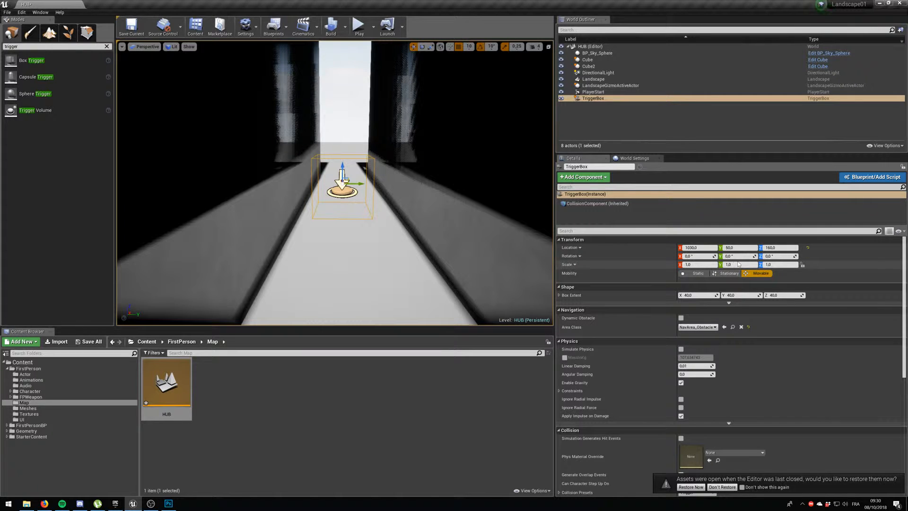
# Set the trigger box's X and Y scale to 2 and shift it along Y to 70.
pyautogui.click(700, 265)
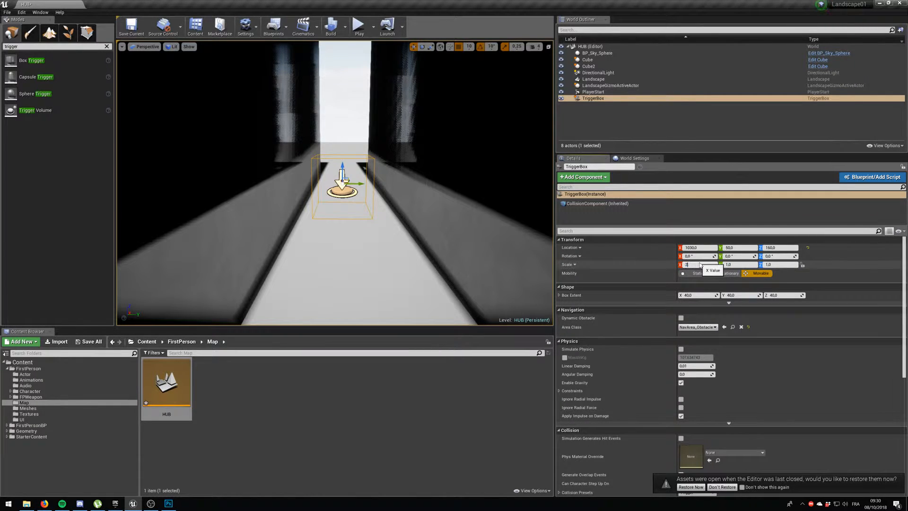
pyautogui.write('2')
pyautogui.press('Return')
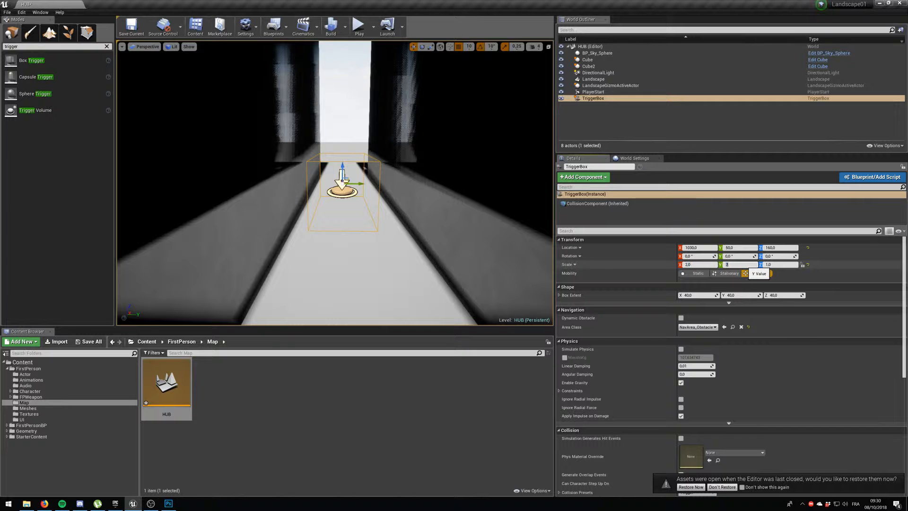
pyautogui.click(746, 268)
pyautogui.write('2')
pyautogui.press('Return')
pyautogui.moveTo(361, 182); pyautogui.dragTo(359, 175)
pyautogui.moveTo(355, 170); pyautogui.dragTo(345, 176, button='right')
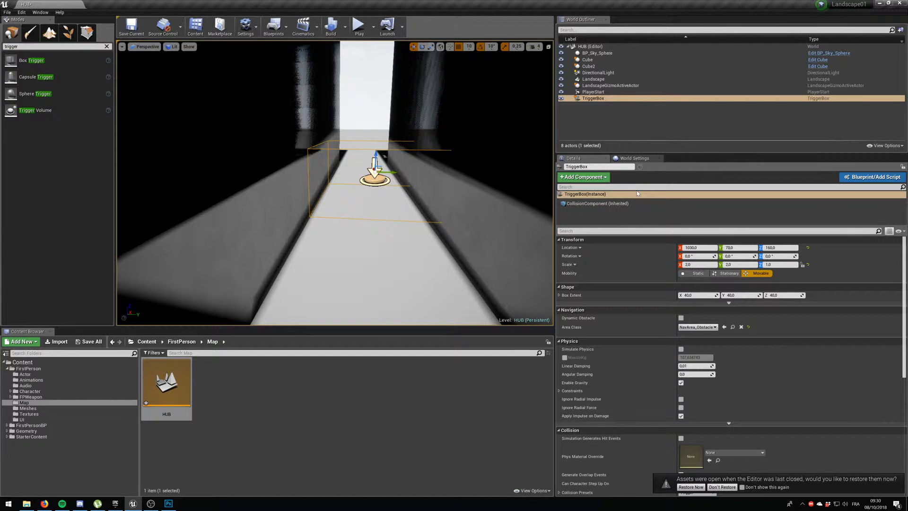
# Add an OnActorBeginOverlap event for the TriggerBox in the Level Blueprint and maximize the blueprint window.
pyautogui.rightClick(594, 99)
pyautogui.moveTo(634, 251)
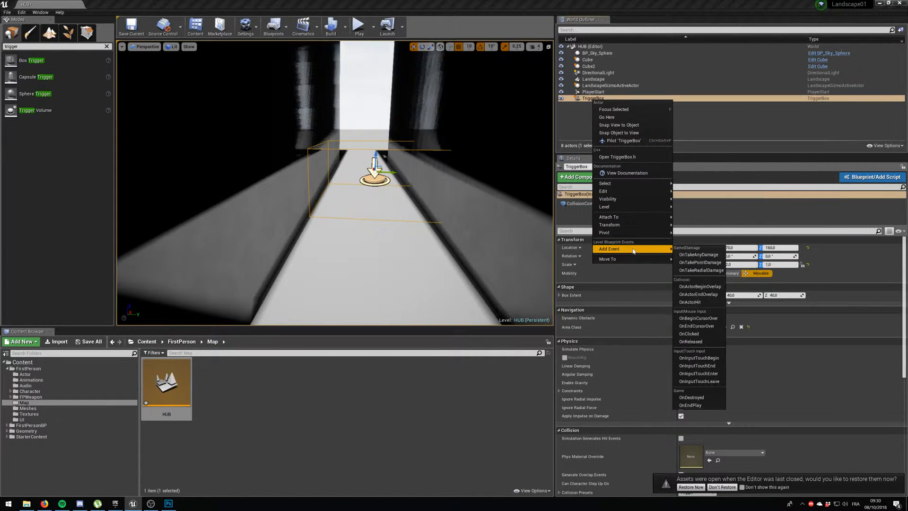
pyautogui.click(705, 287)
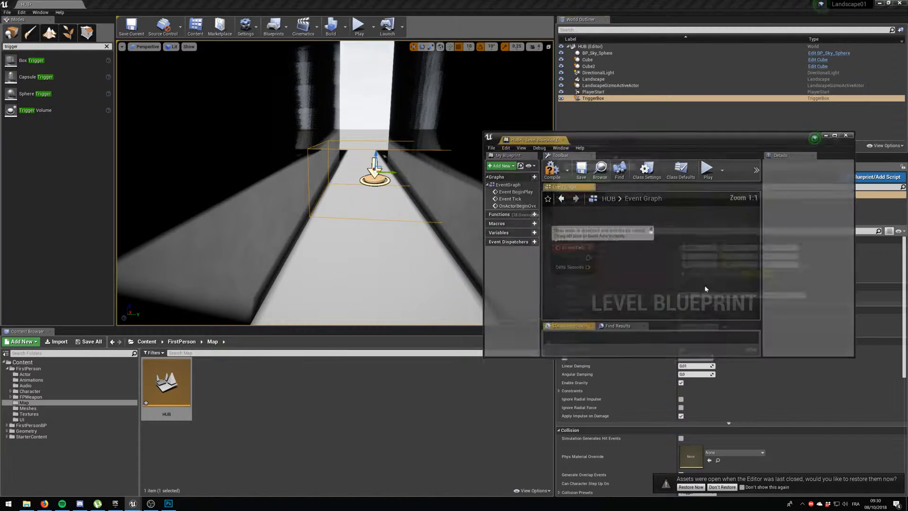
pyautogui.click(836, 135)
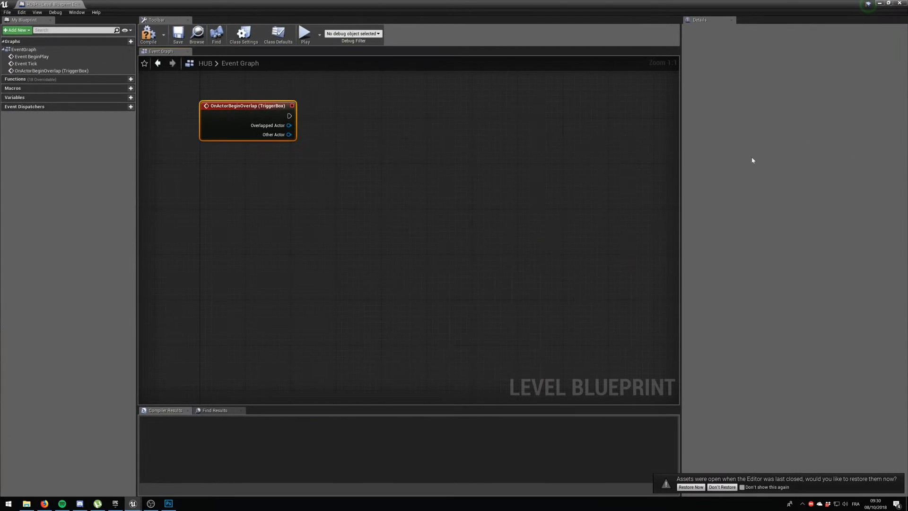
# Add a Cast To FirstPersonCharacter node and connect it to the overlap event's execution and Other Actor outputs.
pyautogui.rightClick(391, 116)
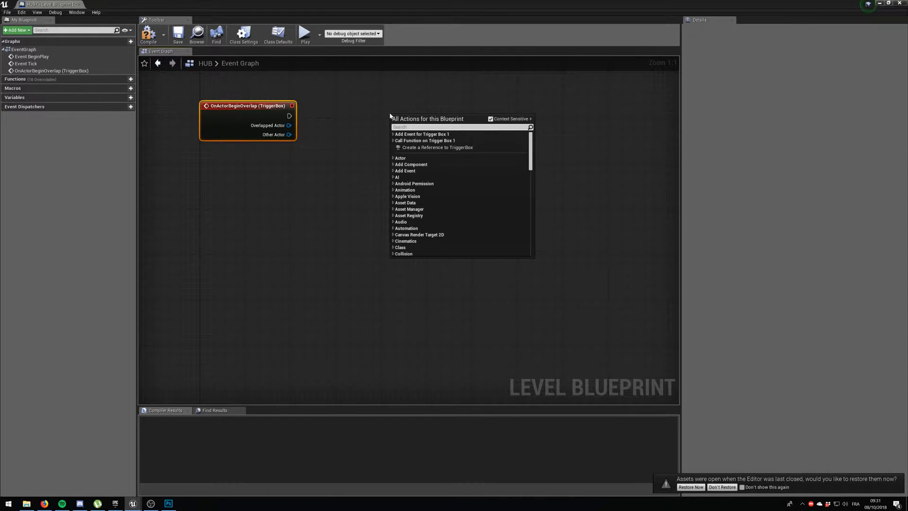
pyautogui.write('cast to')
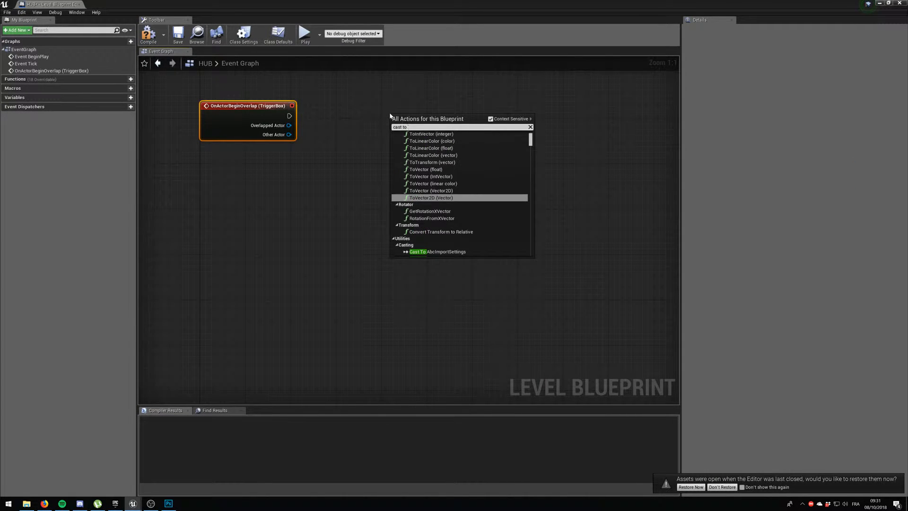
pyautogui.write(' firs')
pyautogui.press('Return')
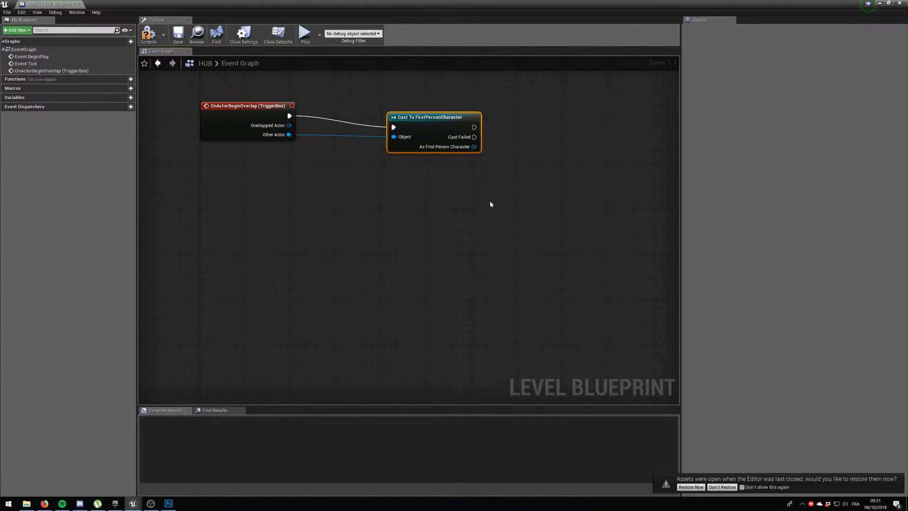
# Add an Open Level node connected to the execution output of the FirstPersonCharacter cast.
pyautogui.moveTo(490, 204); pyautogui.dragTo(376, 158, button='right')
pyautogui.moveTo(400, 118); pyautogui.dragTo(400, 119)
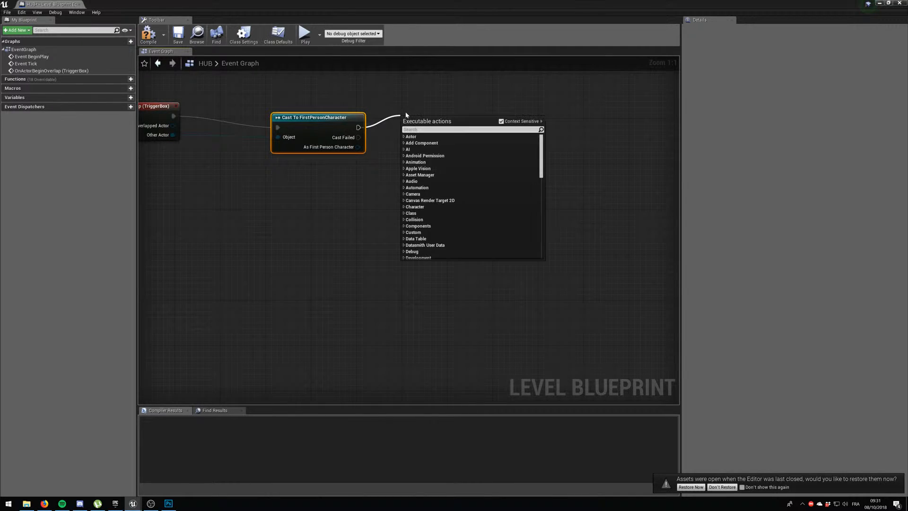
pyautogui.write('open')
pyautogui.press('Return')
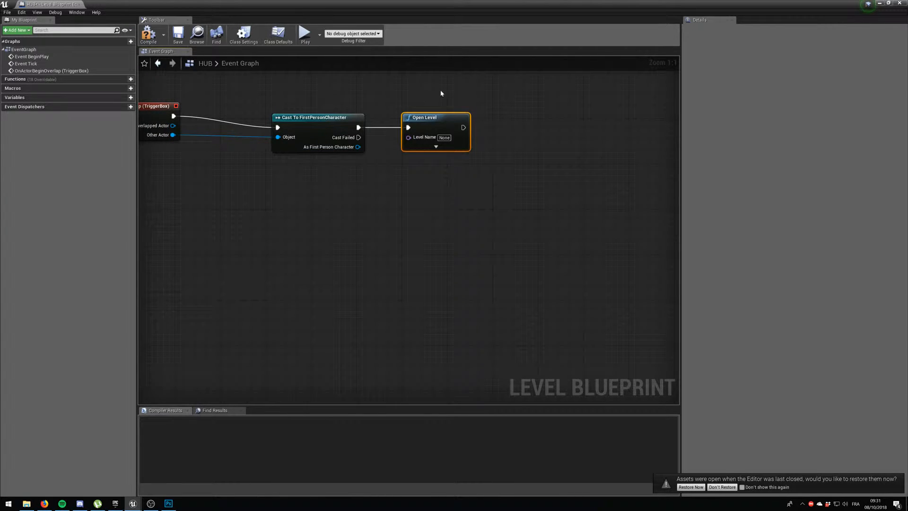
pyautogui.click(444, 138)
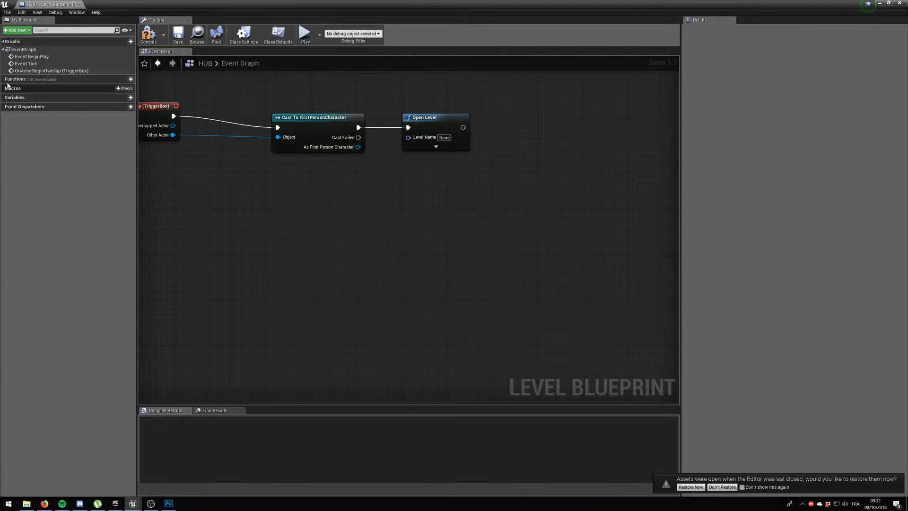
# Compile and save the Level Blueprint, and restore its window to the smaller size.
pyautogui.click(148, 34)
pyautogui.click(178, 34)
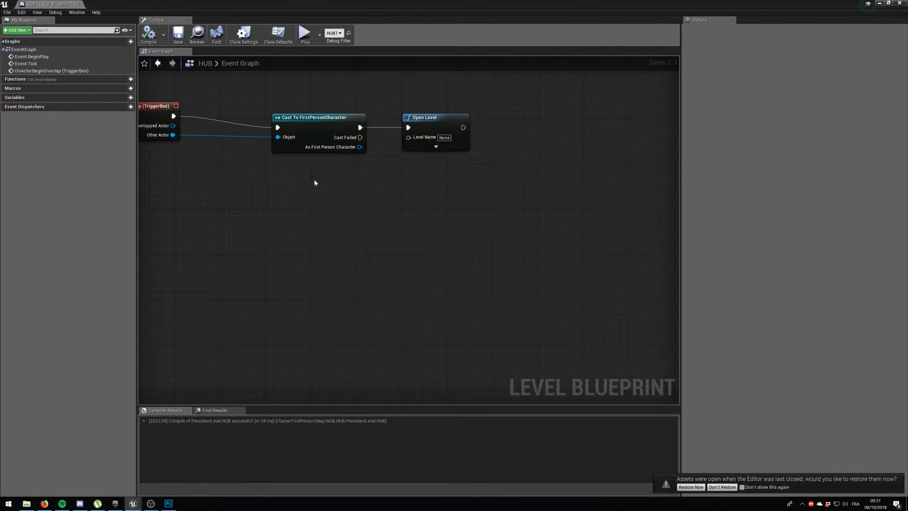
pyautogui.click(887, 4)
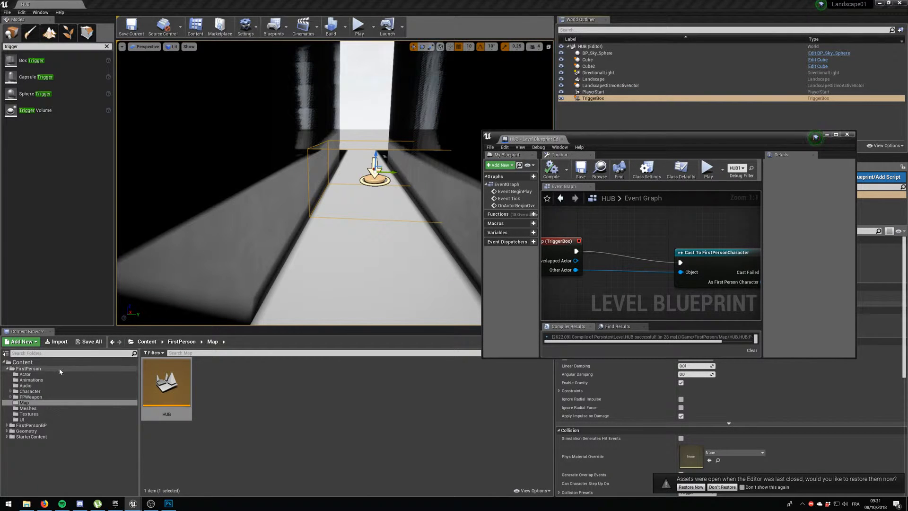
# Search all project content for "map" and open the StarterMap level without saving FirstPersonExampleMap.
pyautogui.click(29, 368)
pyautogui.click(32, 425)
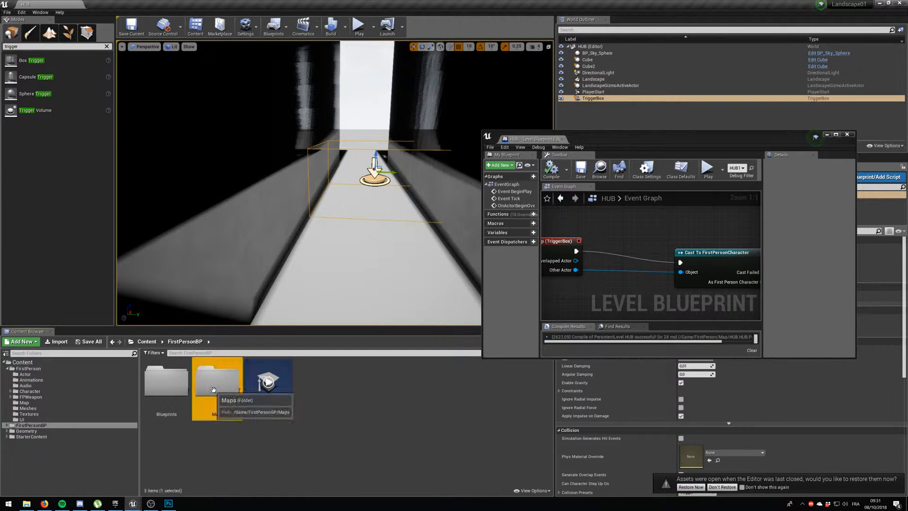
pyautogui.doubleClick(218, 394)
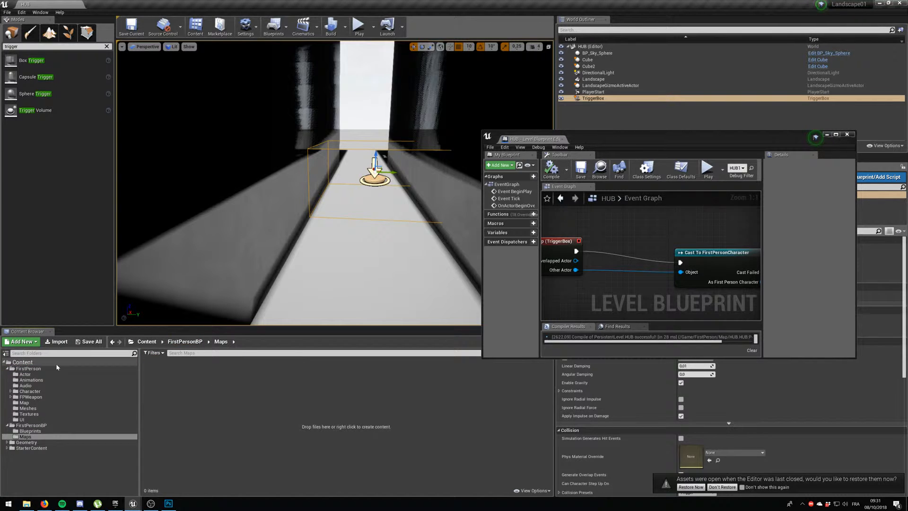
pyautogui.click(23, 362)
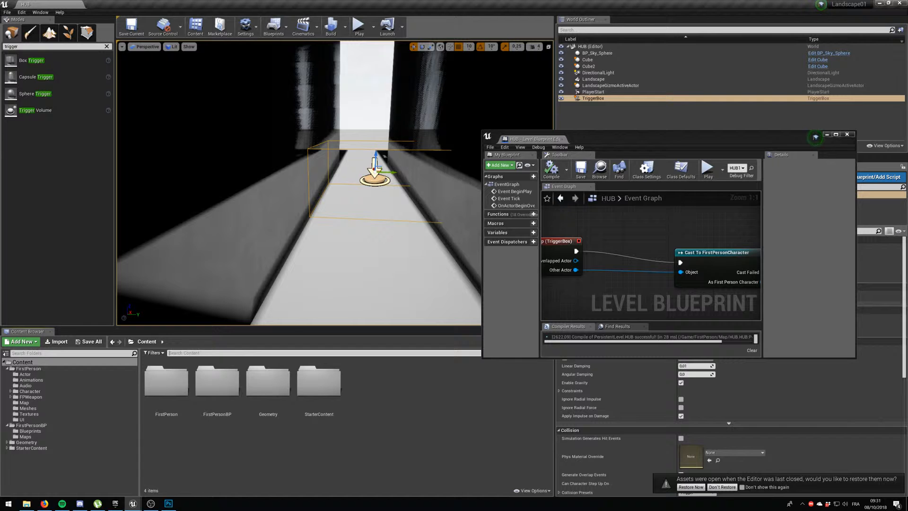
pyautogui.click(283, 441)
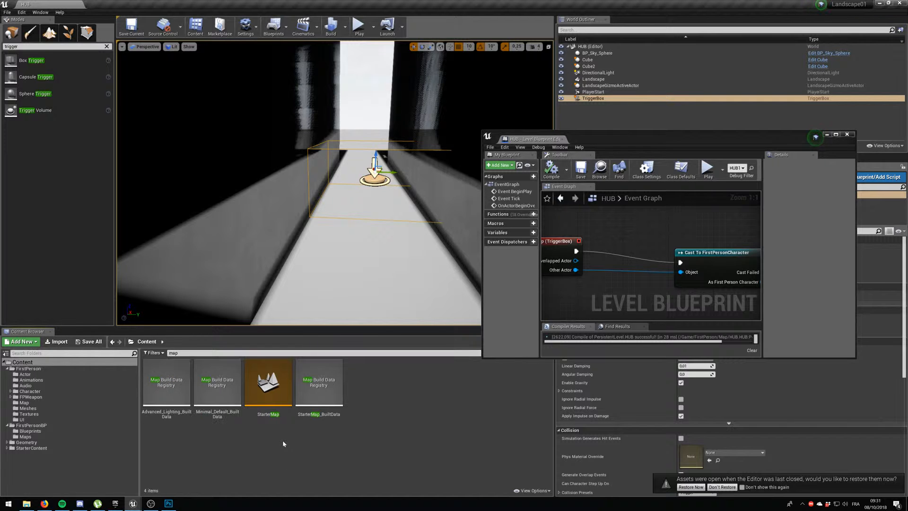
pyautogui.doubleClick(278, 383)
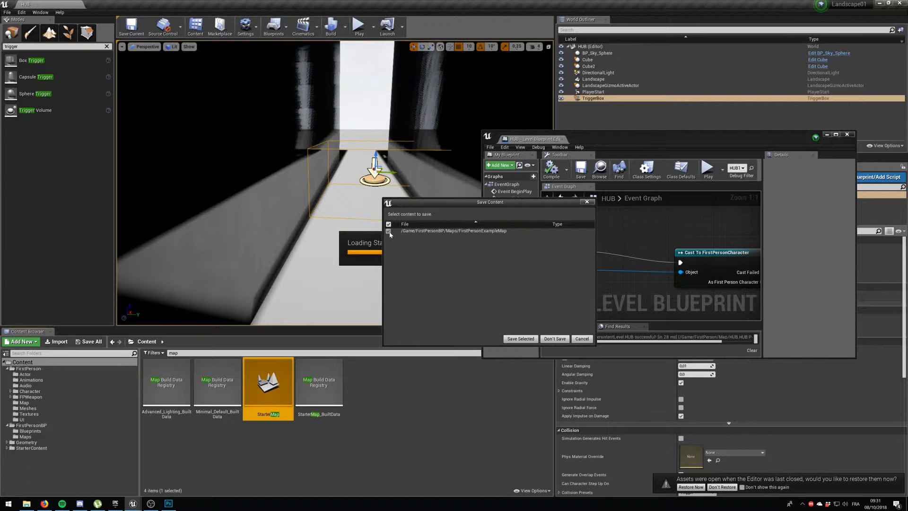
pyautogui.click(560, 341)
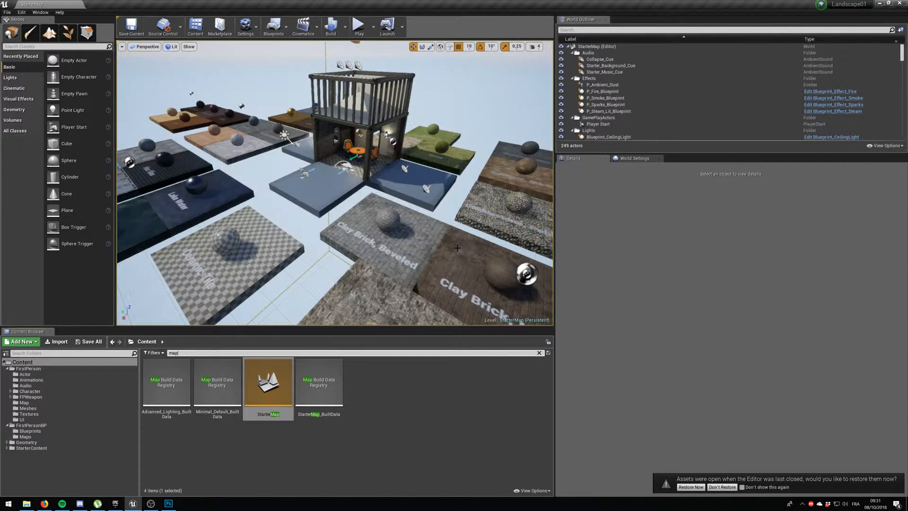
# Fly around the StarterMap level to examine its material platforms, including the Grass floor.
pyautogui.moveTo(415, 232); pyautogui.dragTo(499, 182, button='right')
pyautogui.press('w')
pyautogui.press('w')
pyautogui.press('w')
pyautogui.press('w')
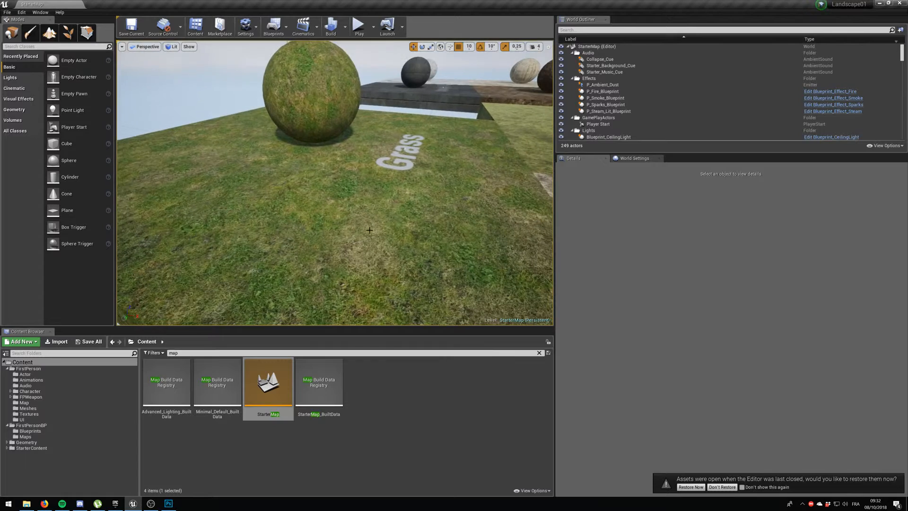
pyautogui.click(406, 254)
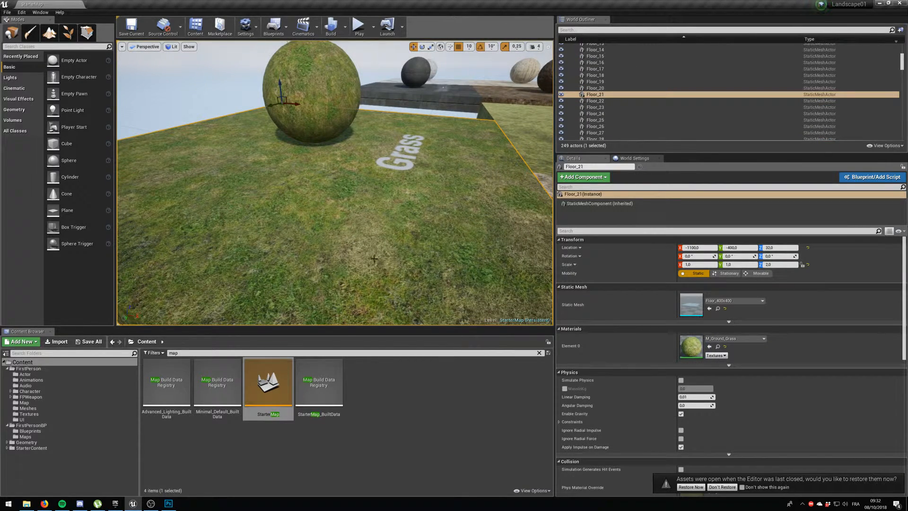
pyautogui.moveTo(374, 258); pyautogui.dragTo(184, 217, button='right')
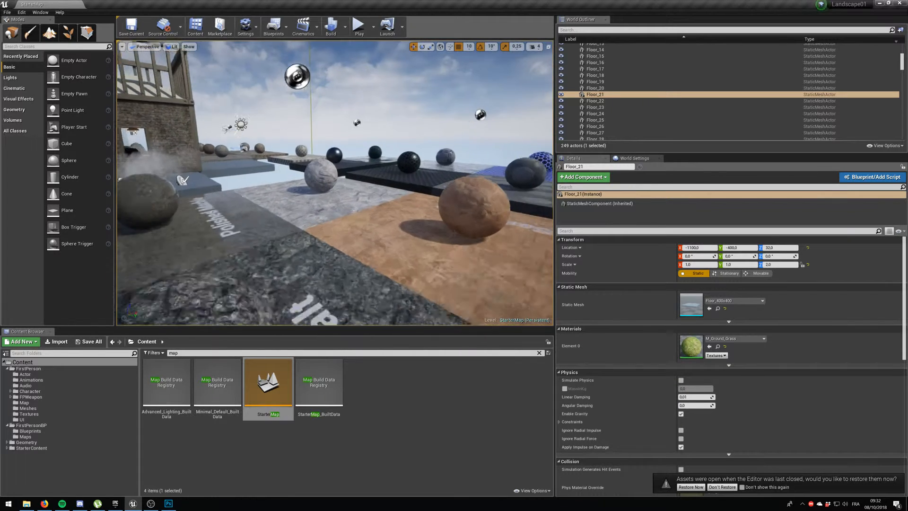
pyautogui.moveTo(361, 228); pyautogui.dragTo(361, 229, button='right')
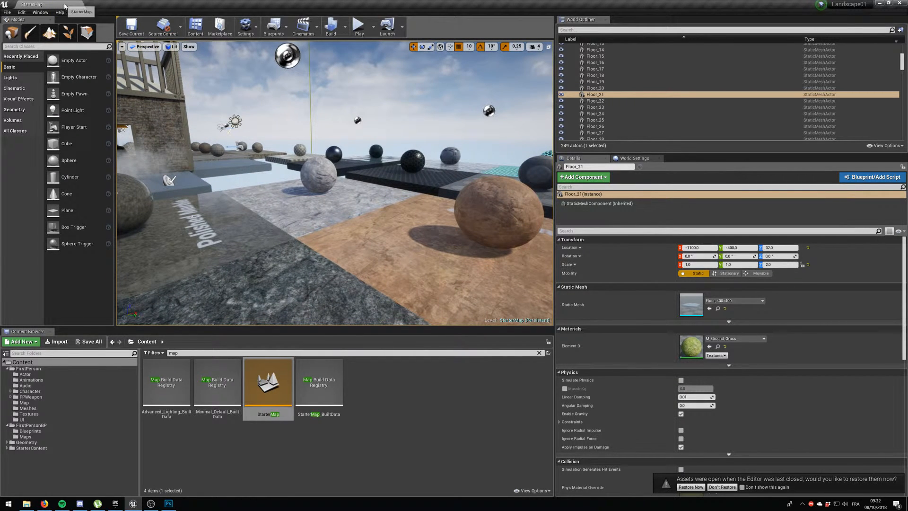
# Copy the StarterMap level asset's name without renaming it.
pyautogui.click(278, 413)
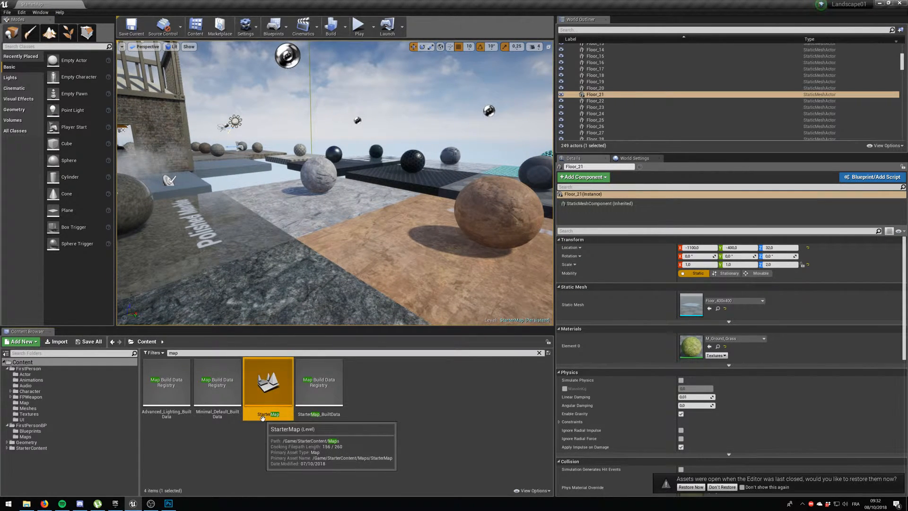
pyautogui.click(267, 415)
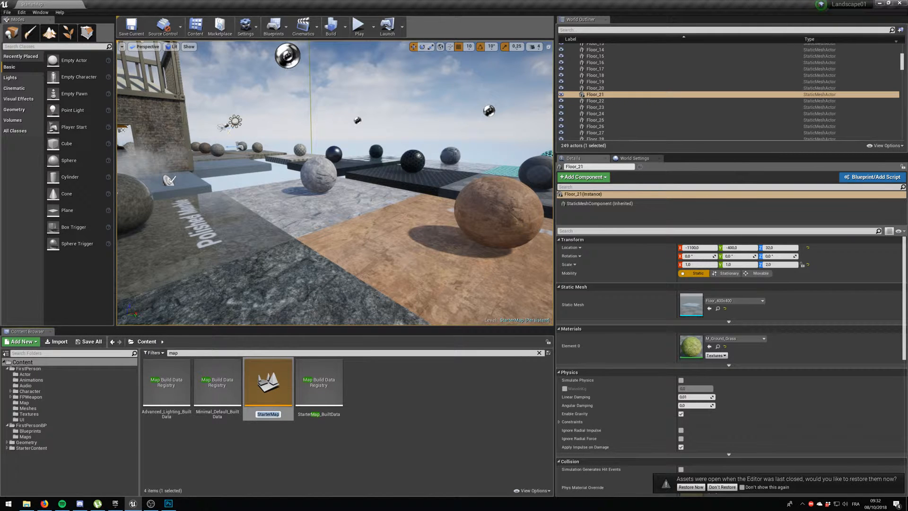
pyautogui.click(276, 438)
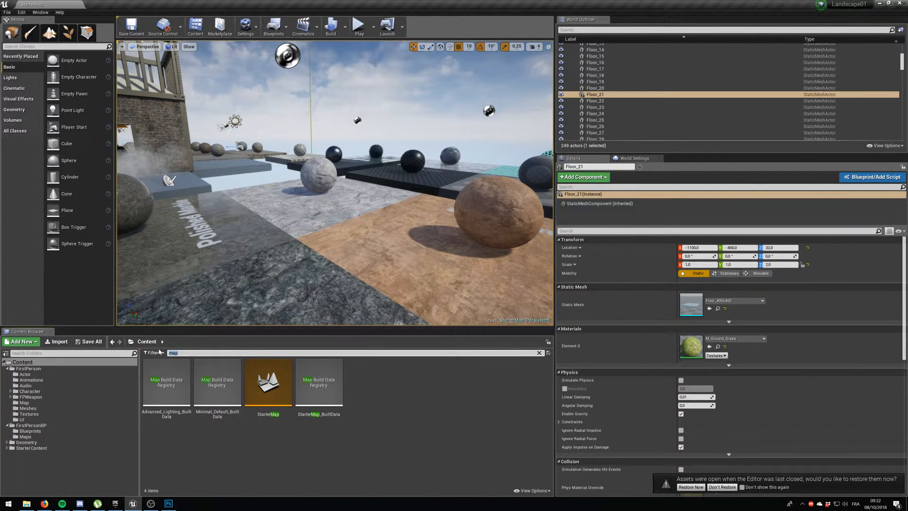
# Search the project content for "hub" and open the HUB level.
pyautogui.write('hub')
pyautogui.press('BackSpace')
pyautogui.write('d')
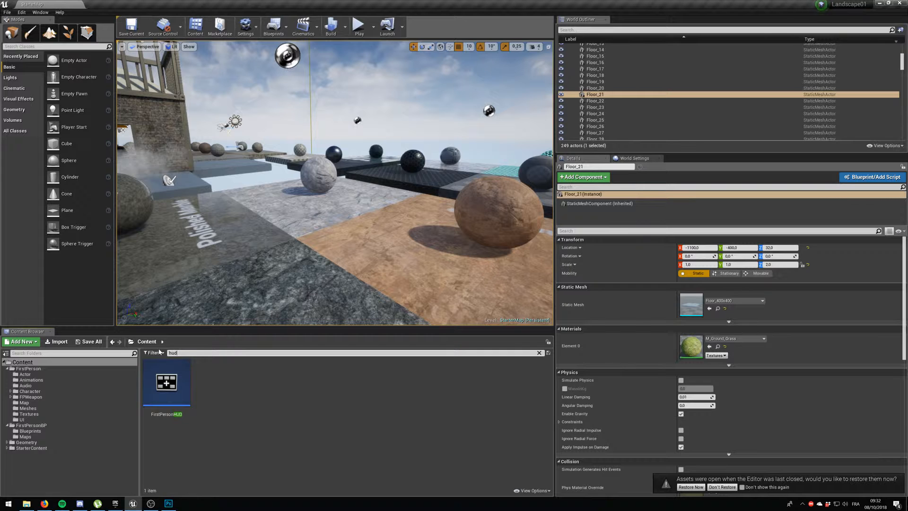
pyautogui.write('b')
pyautogui.doubleClick(170, 382)
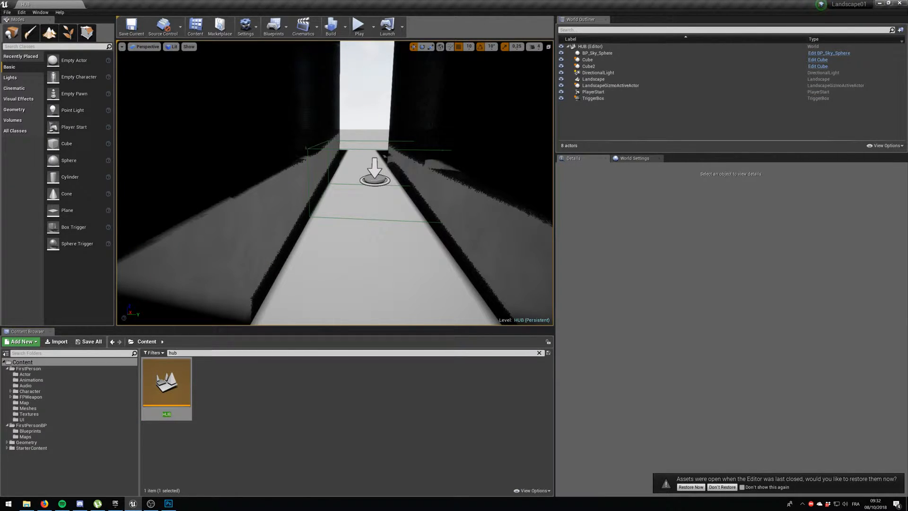
# Open the HUB Level Blueprint in a maximized window and set the Open Level node's Level Name to StarterMap.
pyautogui.click(375, 177)
pyautogui.click(276, 27)
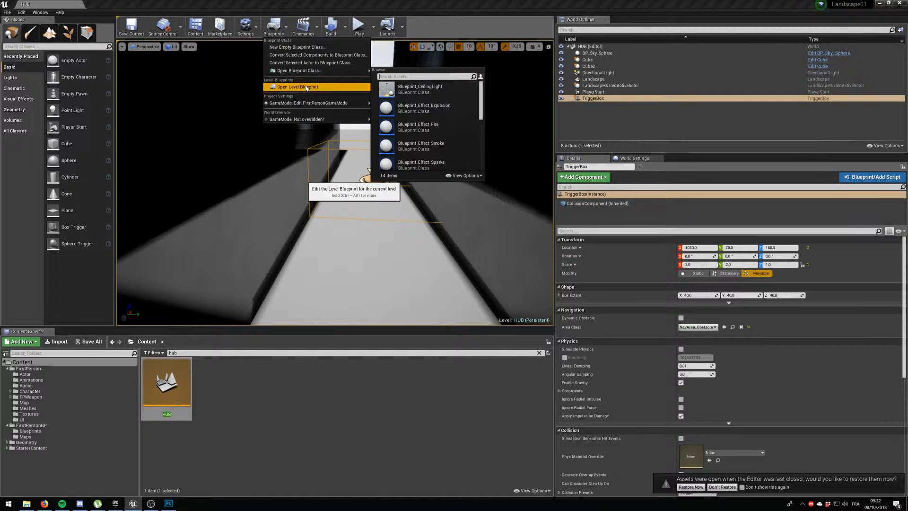
pyautogui.click(307, 87)
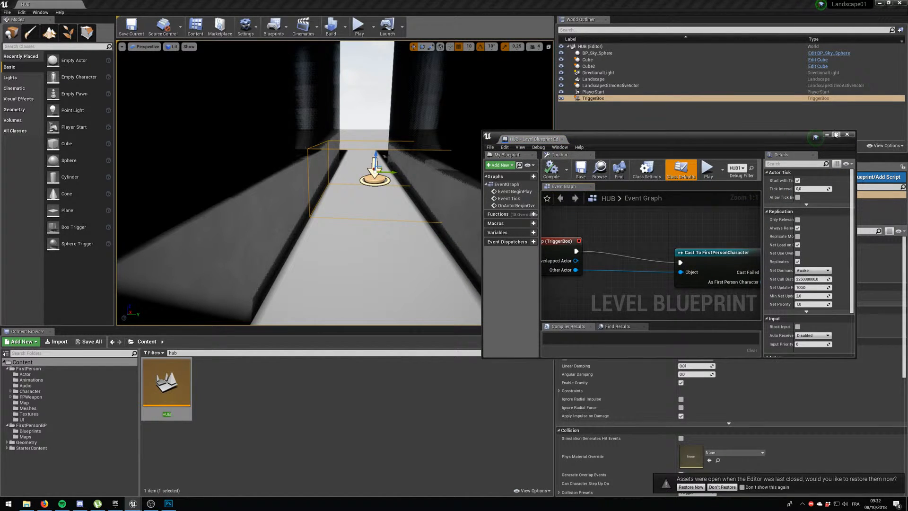
pyautogui.click(835, 135)
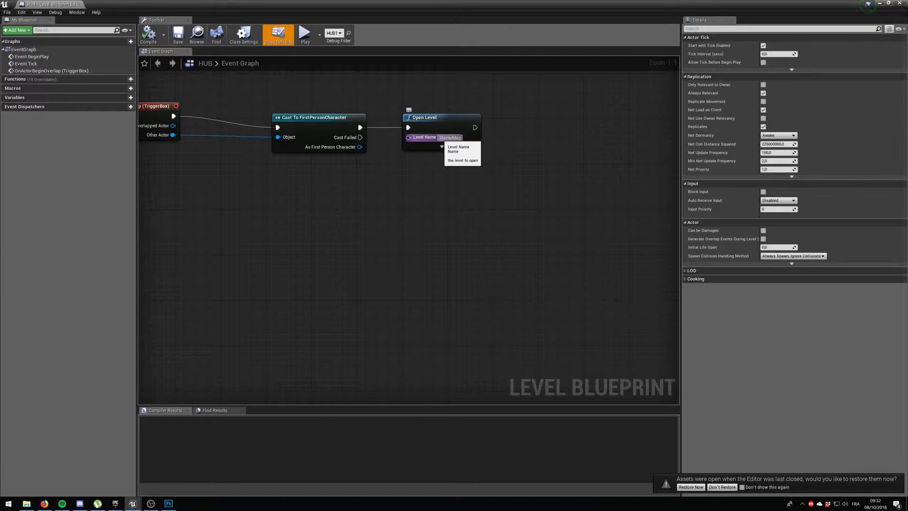
# Compile and save the HUB Level Blueprint, and return to the level editor.
pyautogui.click(148, 34)
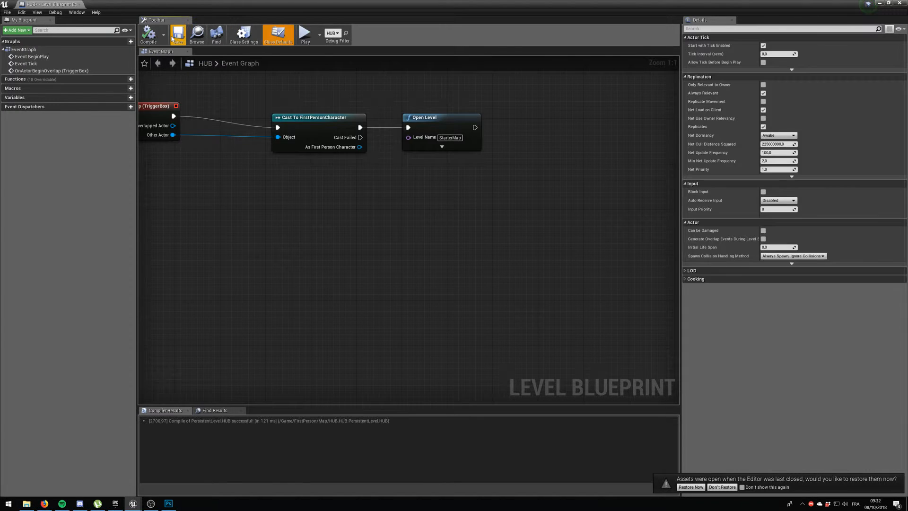
pyautogui.click(176, 39)
pyautogui.click(880, 4)
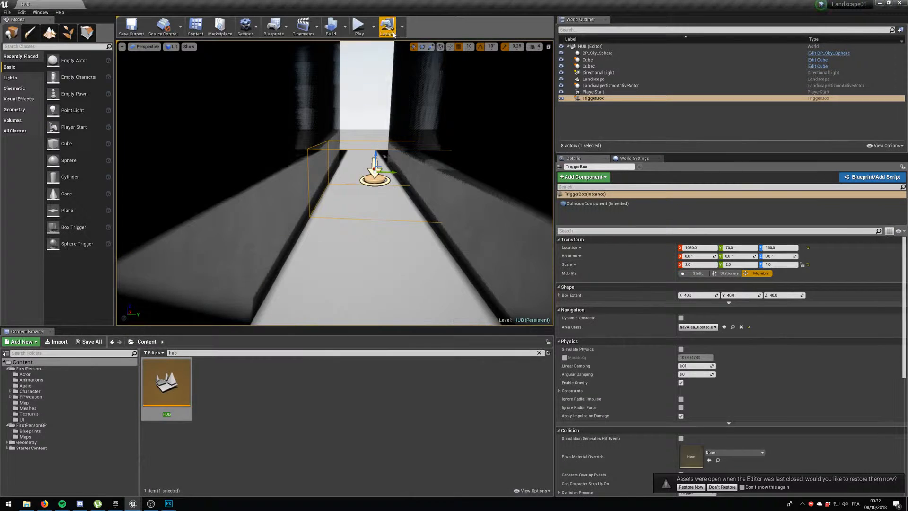
# Play-test the HUB level briefly and stop the session.
pyautogui.click(358, 27)
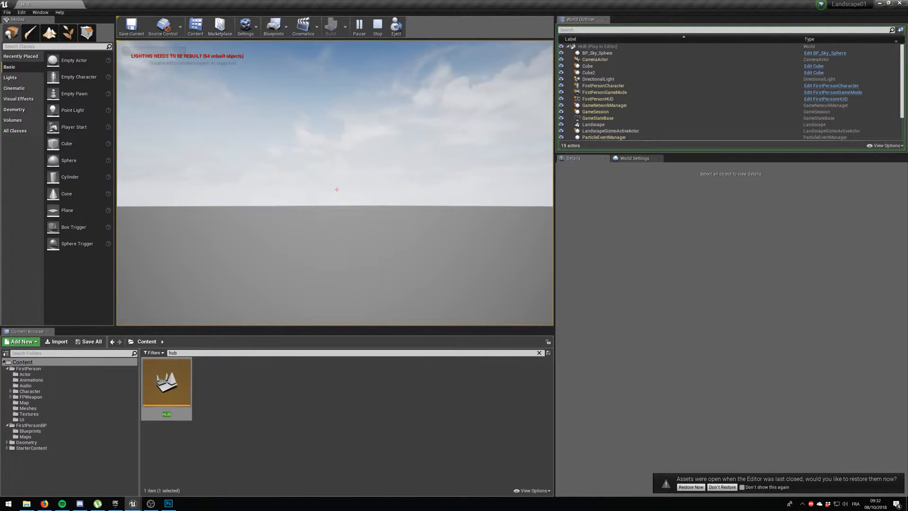
pyautogui.press('Escape')
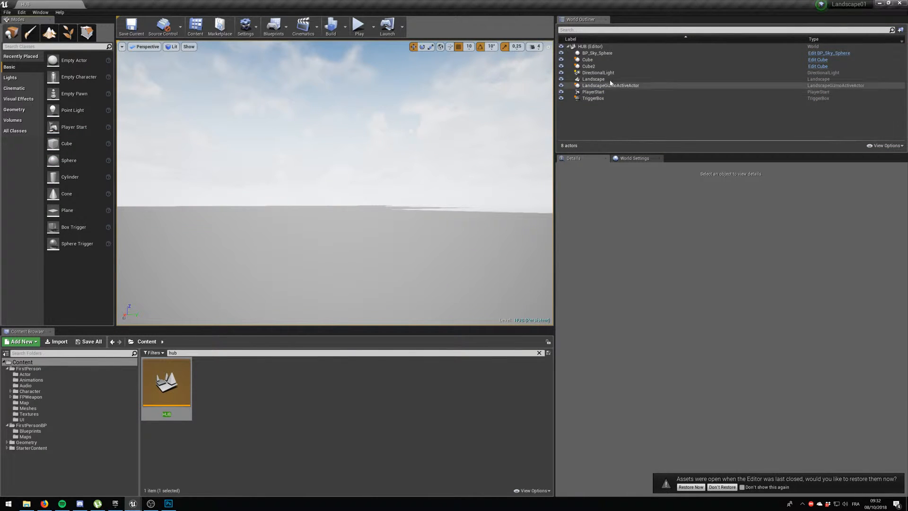
# Set the mobility of the first wall cube's DefaultSceneRoot to Static.
pyautogui.click(591, 60)
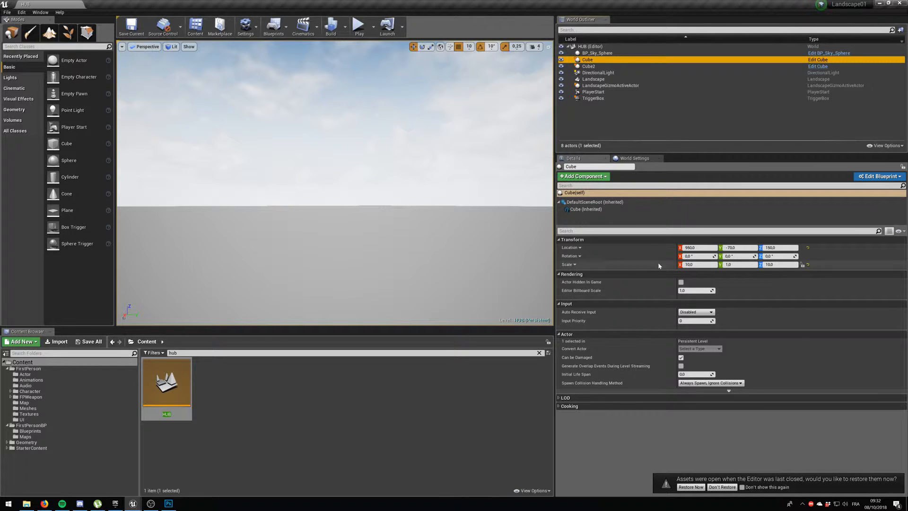
pyautogui.click(628, 204)
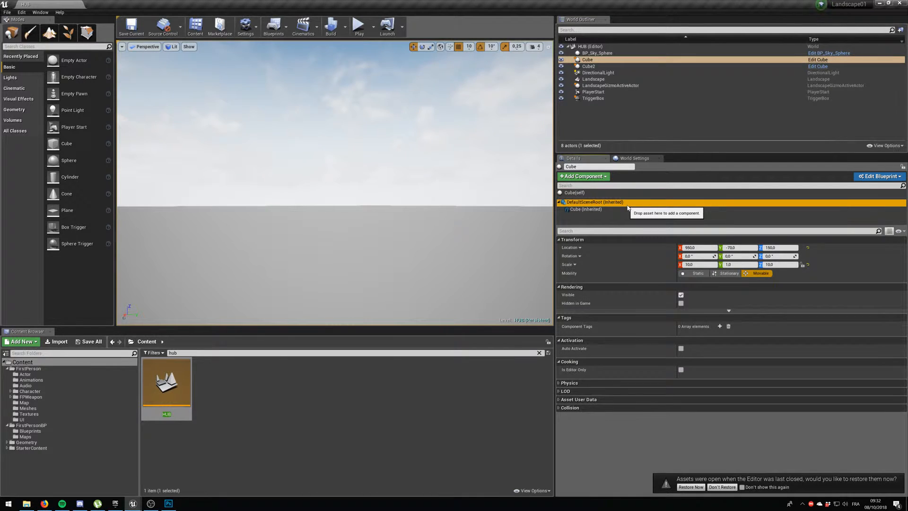
pyautogui.click(601, 210)
pyautogui.scroll(-1, 815, 379)
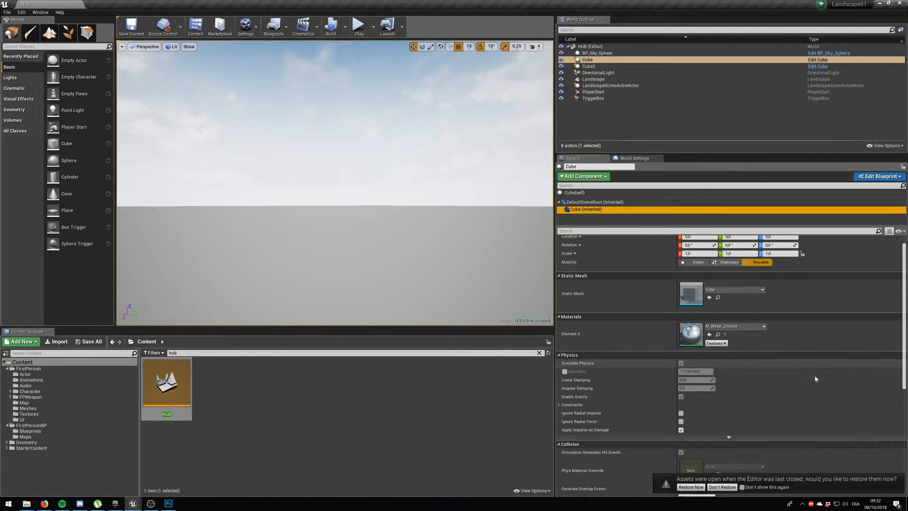
pyautogui.scroll(1, 816, 379)
pyautogui.click(597, 201)
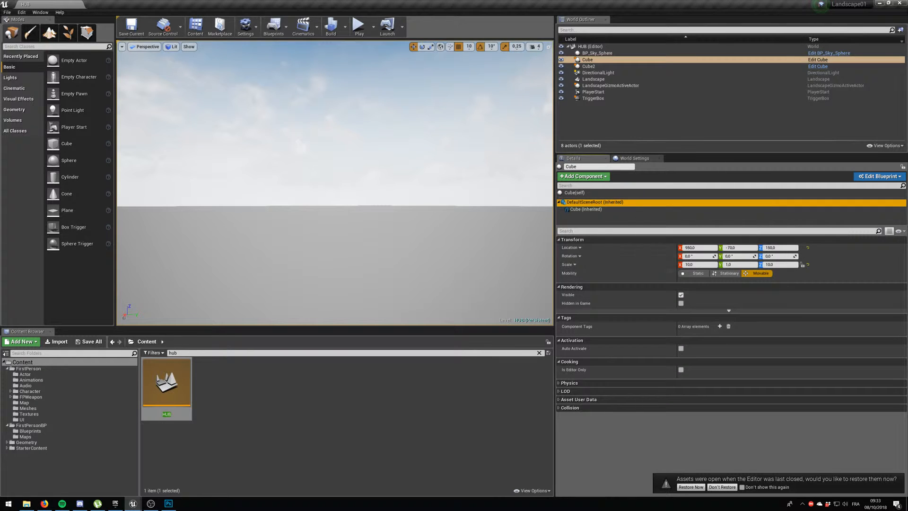
pyautogui.click(695, 274)
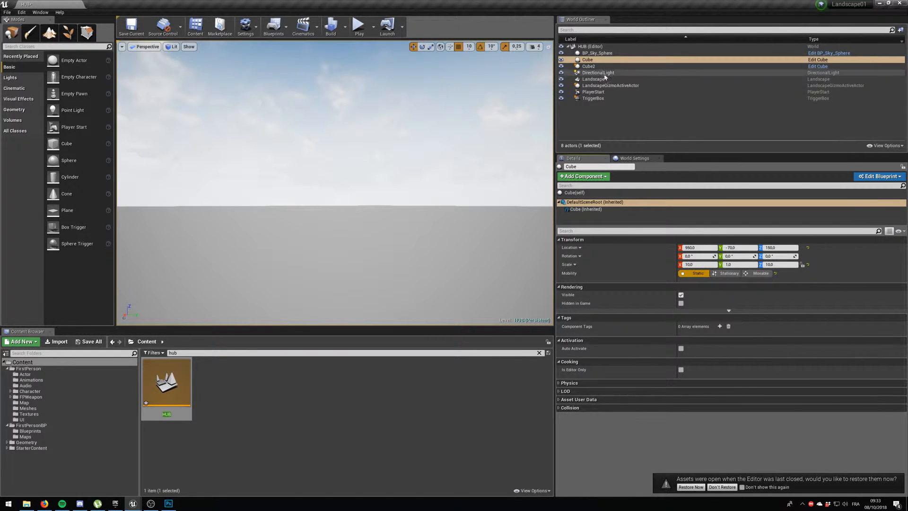
# Set the mobility of Cube2's DefaultSceneRoot and its inherited Cube component to Static.
pyautogui.click(590, 66)
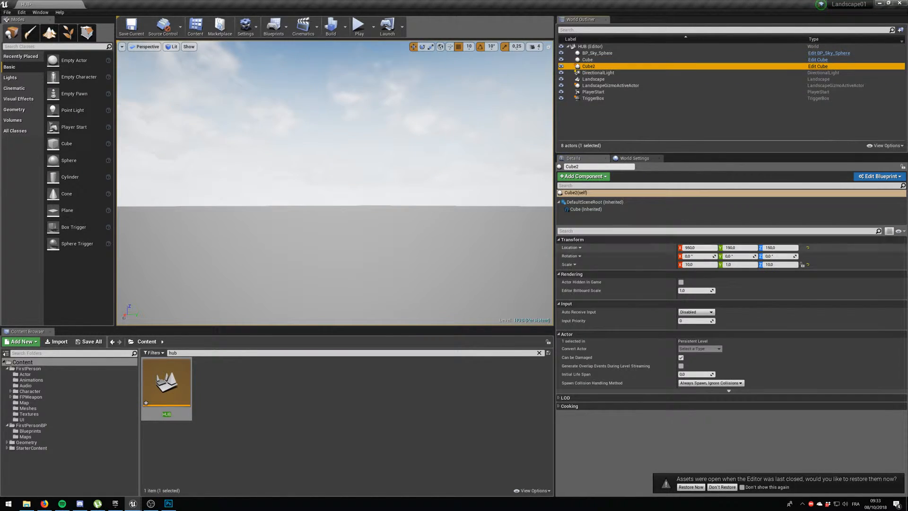
pyautogui.click(595, 201)
pyautogui.click(689, 273)
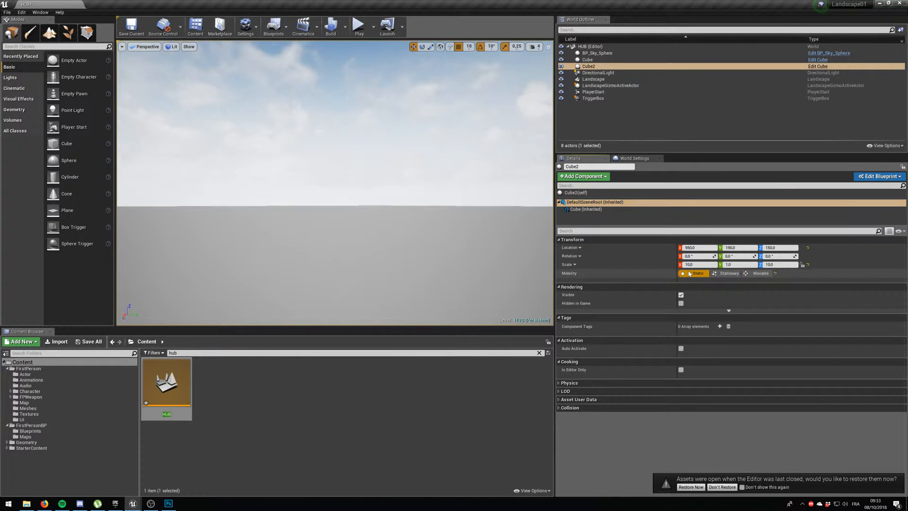
pyautogui.click(587, 209)
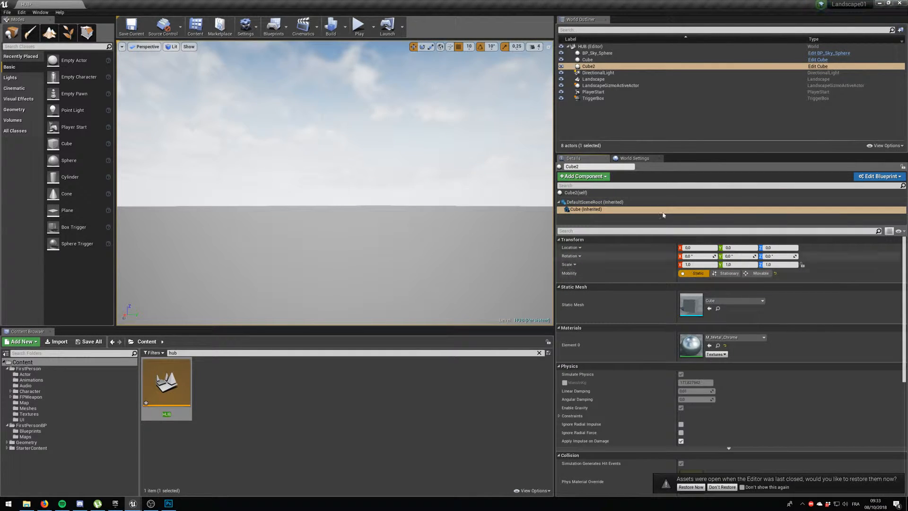
# Set the first wall cube's inherited Cube component to Static mobility and save the HUB level.
pyautogui.click(587, 60)
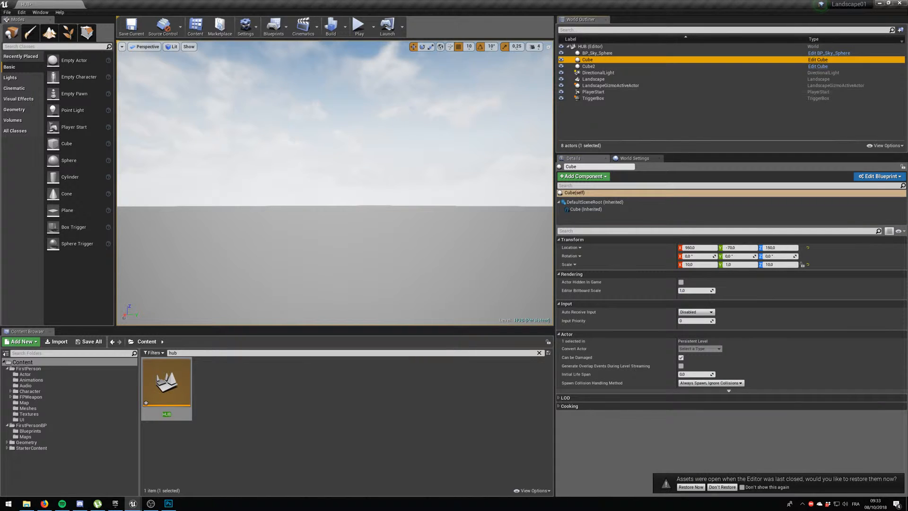
pyautogui.click(595, 202)
pyautogui.click(600, 210)
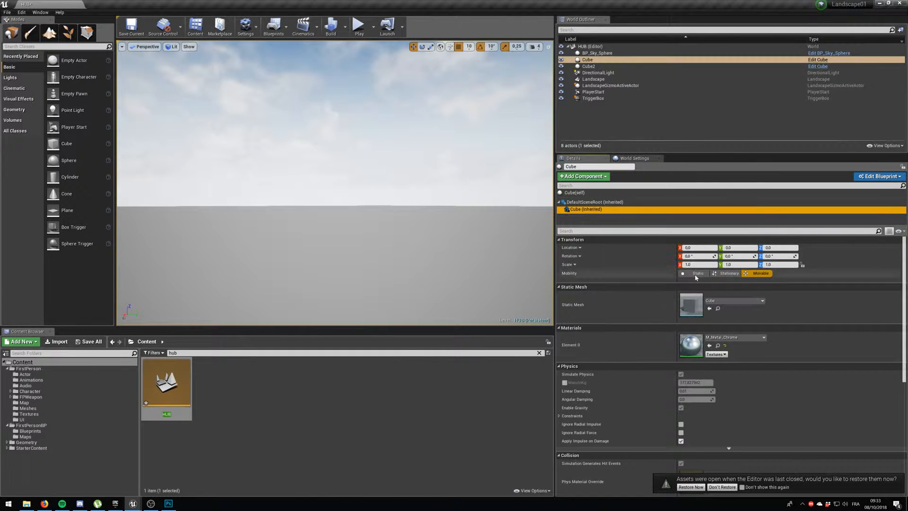
pyautogui.click(695, 273)
pyautogui.click(140, 30)
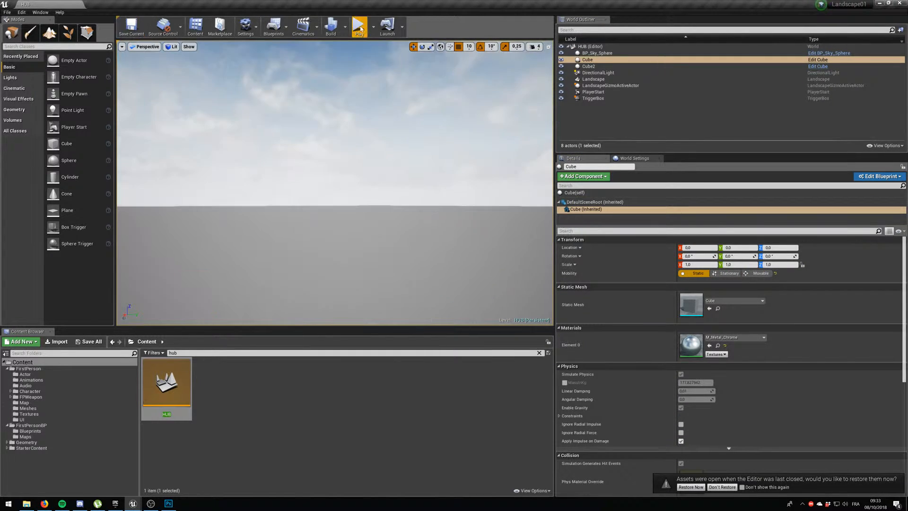
# Play the HUB level, walk through the trigger box and explore StarterMap to test the level change.
pyautogui.click(358, 27)
pyautogui.press('w')
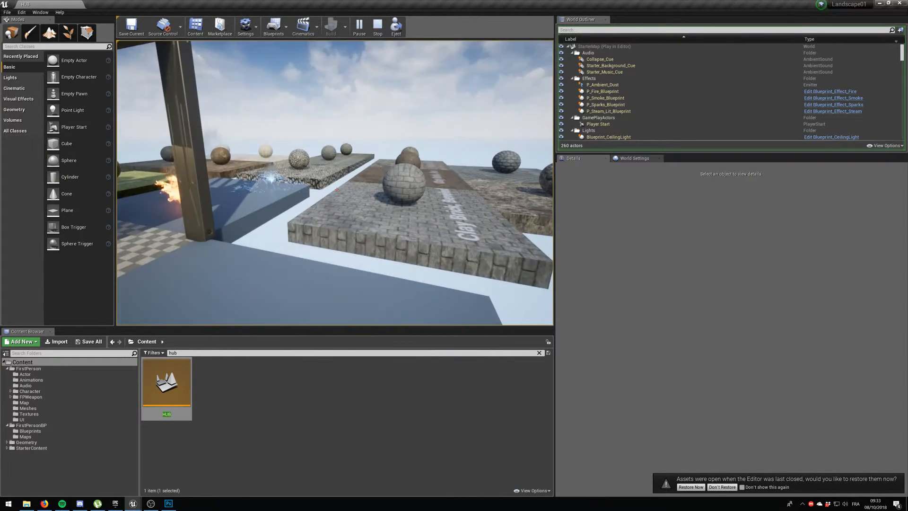
pyautogui.press('w')
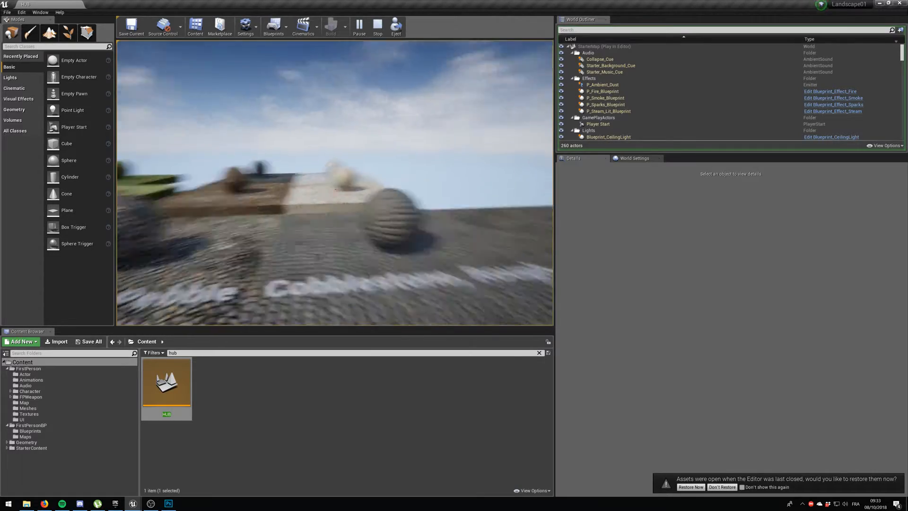
# Walk across StarterMap's material sample platforms, stop playing and reload the HUB level.
pyautogui.press('w')
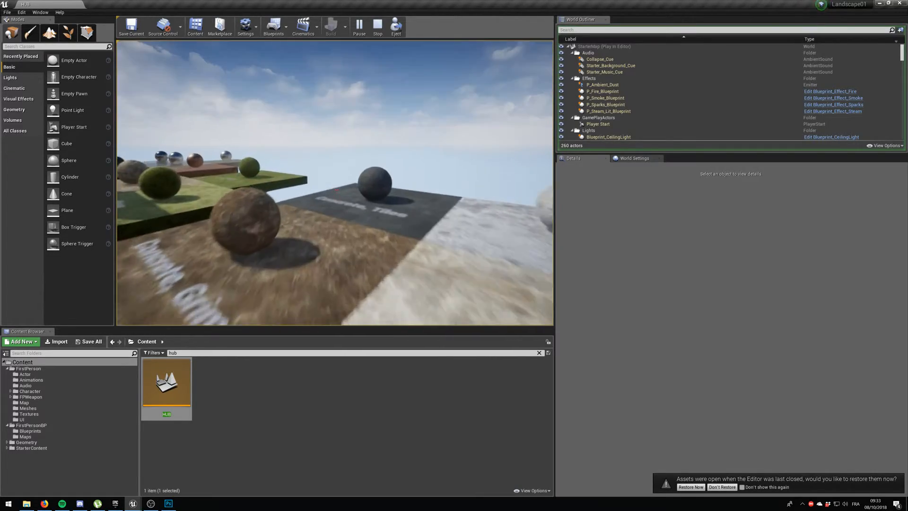
pyautogui.press('w')
pyautogui.press('w')
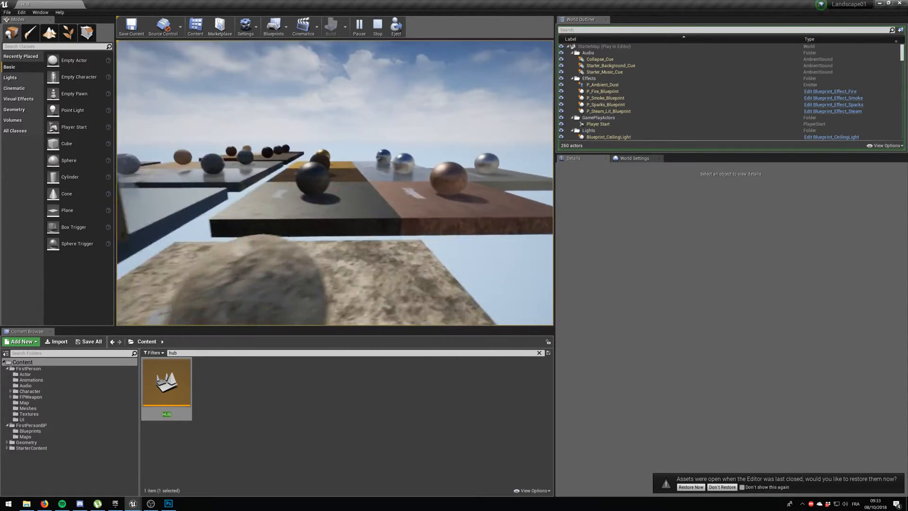
pyautogui.press('w')
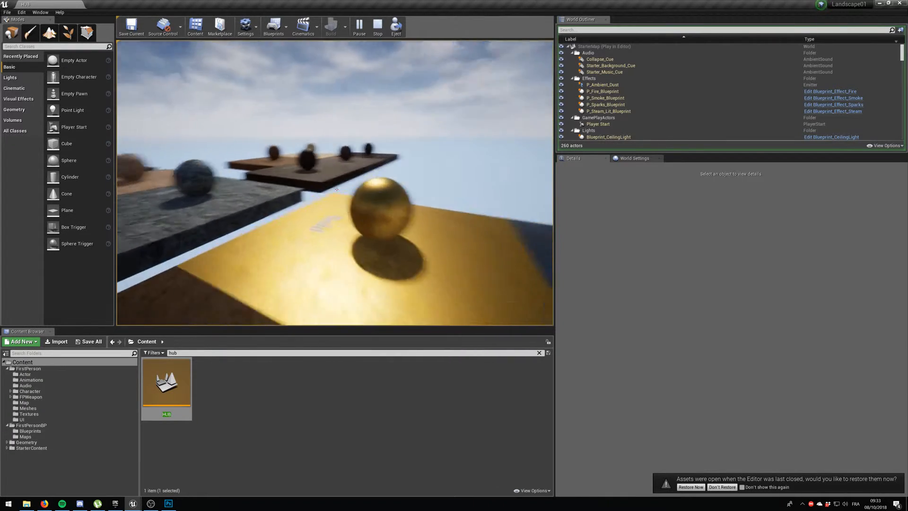
pyautogui.press('w')
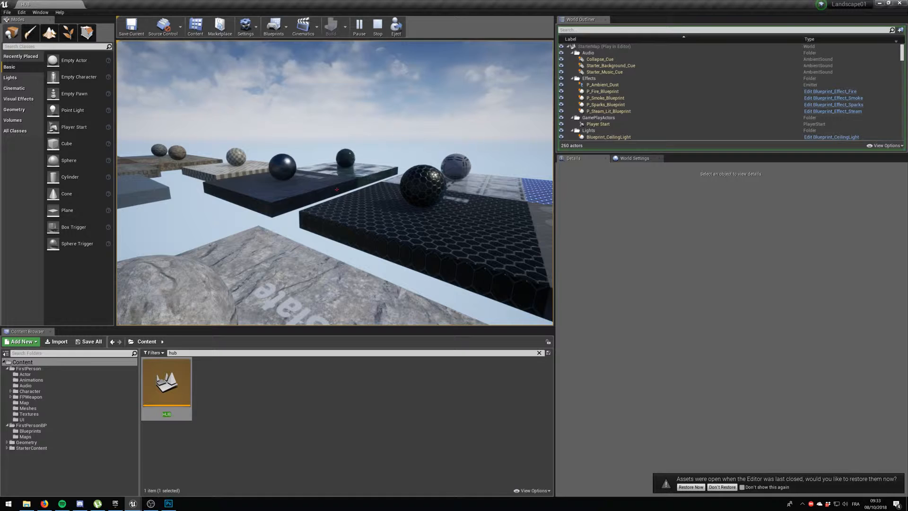
pyautogui.press('w')
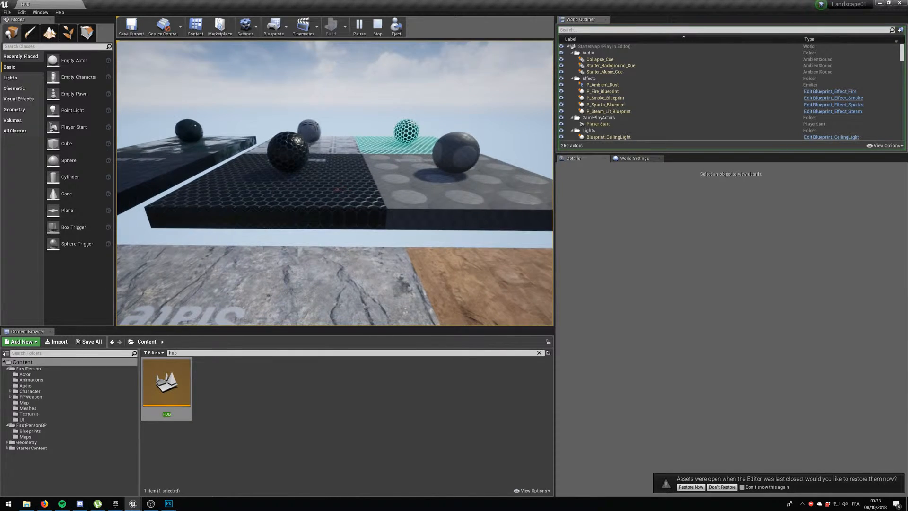
pyautogui.press('w')
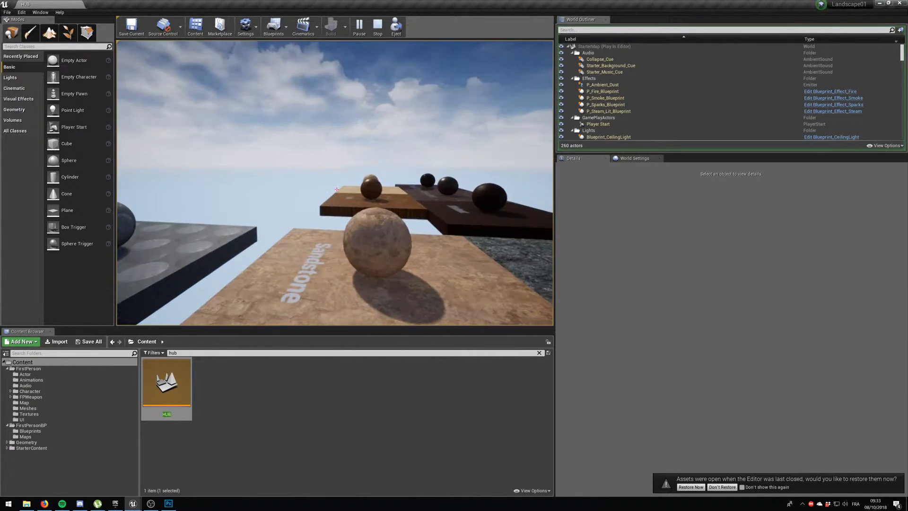
pyautogui.press('Escape')
pyautogui.doubleClick(182, 369)
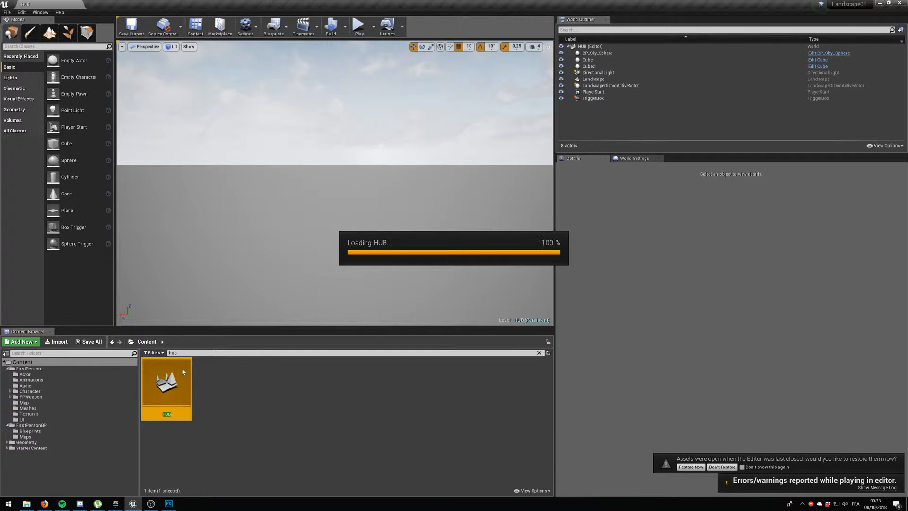
# Find the Text Render actor and place one in the corridor between the two walls.
pyautogui.moveTo(353, 209); pyautogui.dragTo(194, 223, button='right')
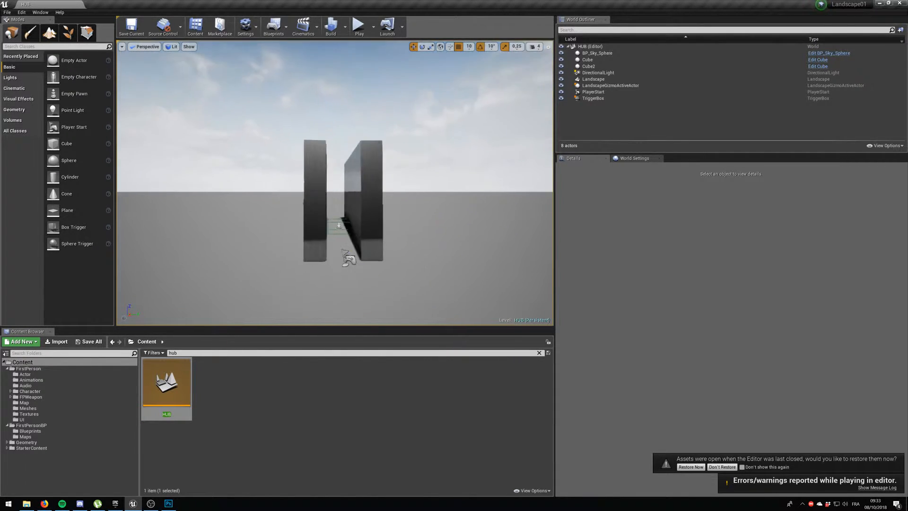
pyautogui.moveTo(161, 162); pyautogui.dragTo(165, 163, button='right')
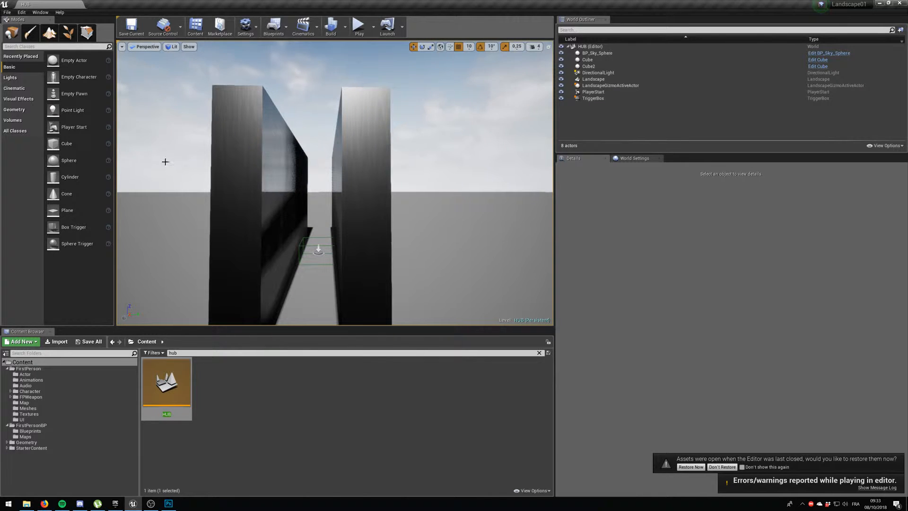
pyautogui.click(35, 46)
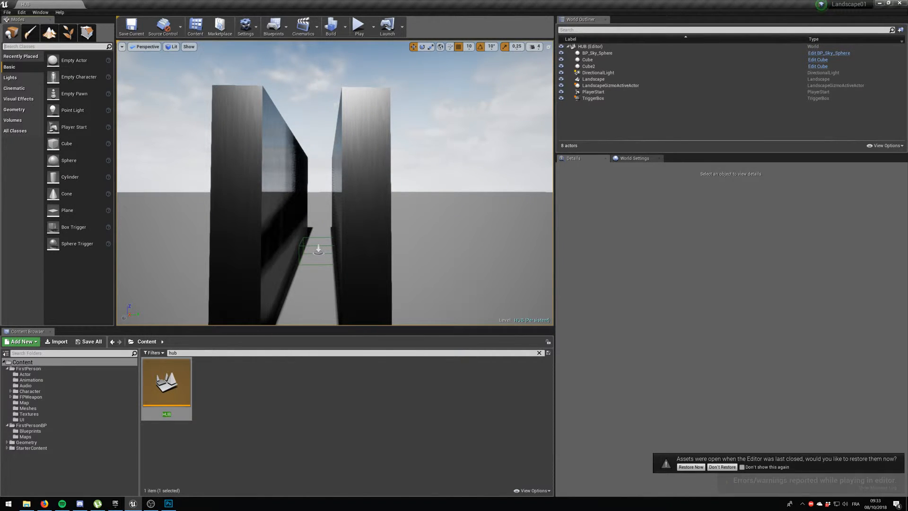
pyautogui.write('text')
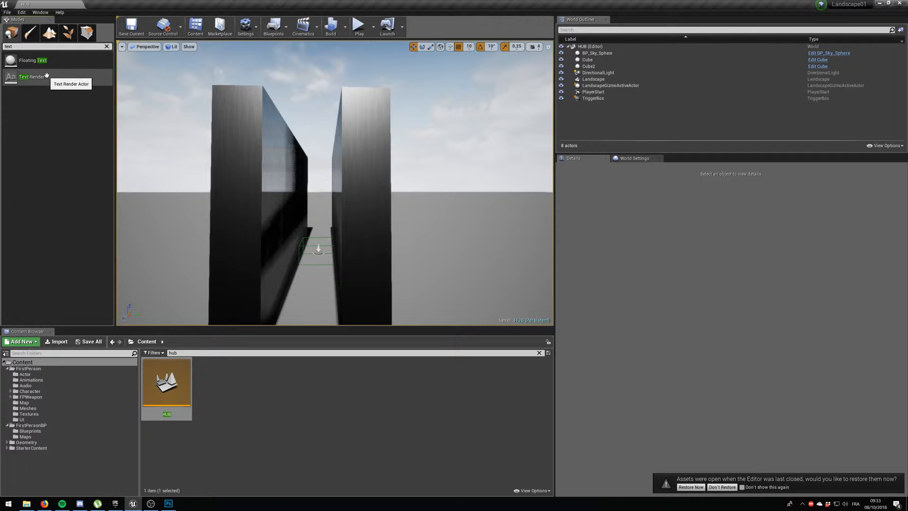
pyautogui.moveTo(22, 78); pyautogui.dragTo(315, 179)
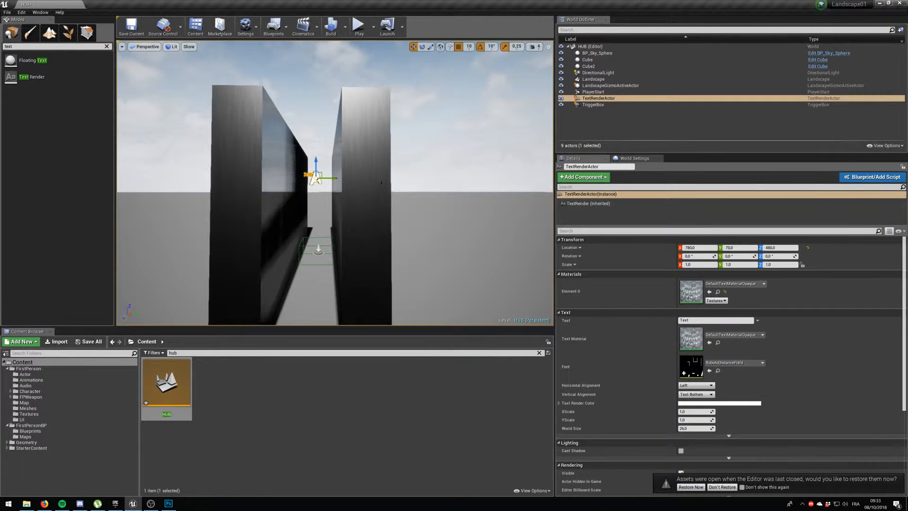
# Move the text actor along X to 420 so it sits at the corridor's entrance.
pyautogui.press('d')
pyautogui.moveTo(367, 181); pyautogui.dragTo(218, 182, button='right')
pyautogui.press('d')
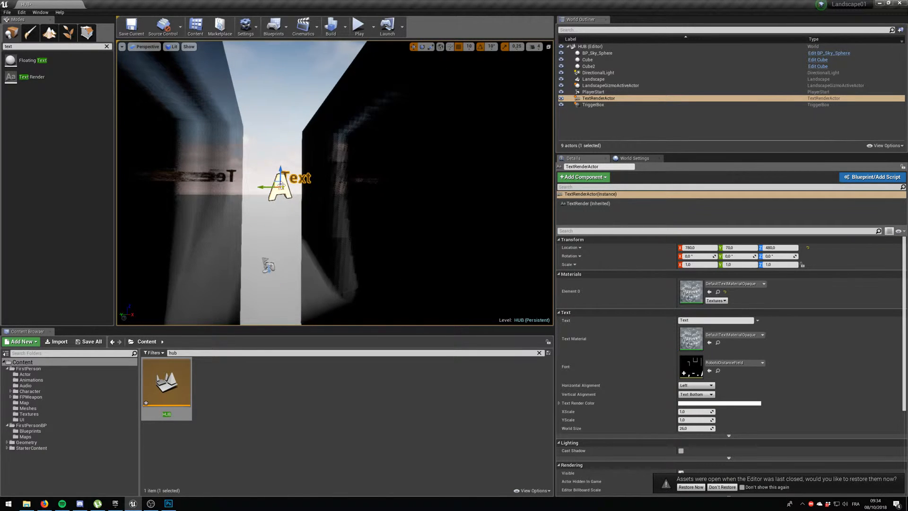
pyautogui.moveTo(281, 185); pyautogui.dragTo(278, 188)
pyautogui.press('d')
pyautogui.moveTo(282, 126); pyautogui.dragTo(137, 127, button='right')
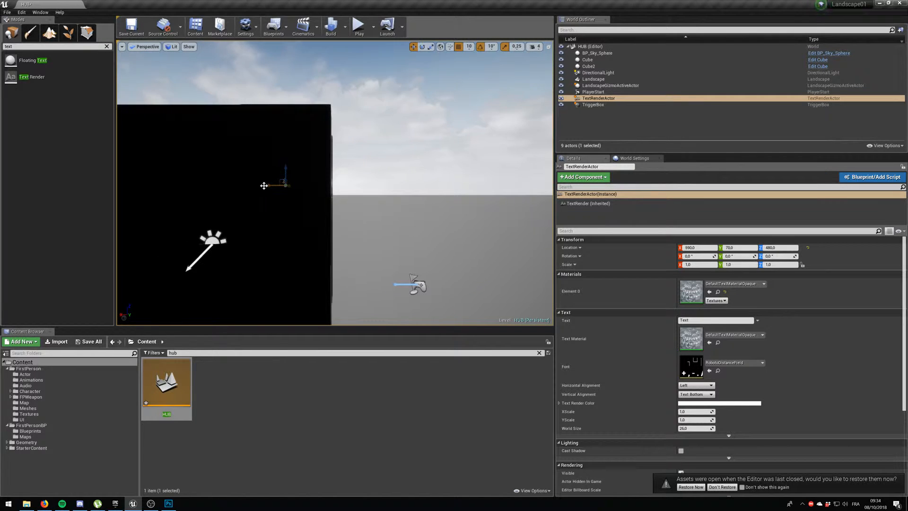
pyautogui.moveTo(307, 184); pyautogui.dragTo(320, 183)
pyautogui.press('a')
pyautogui.moveTo(437, 204); pyautogui.dragTo(556, 195, button='right')
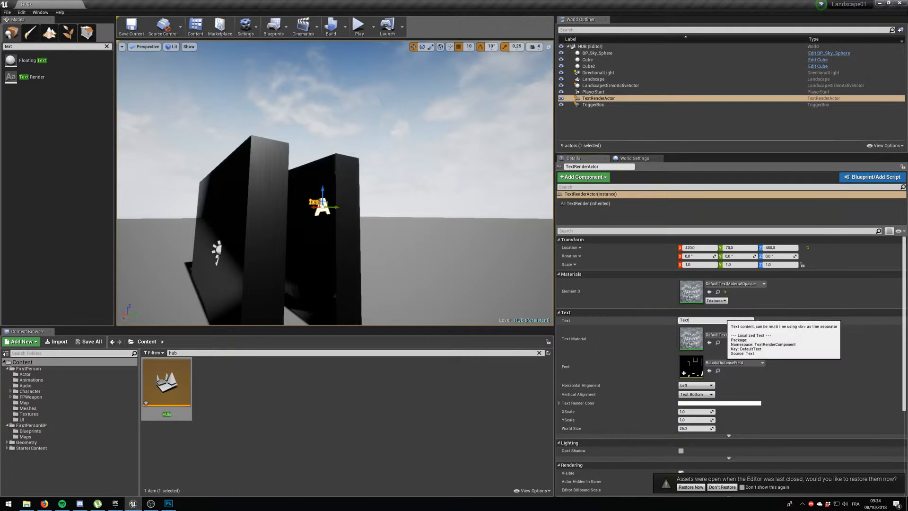
# Set the text actor's text to STARTER MAP and its Z rotation to 180°.
pyautogui.click(681, 320)
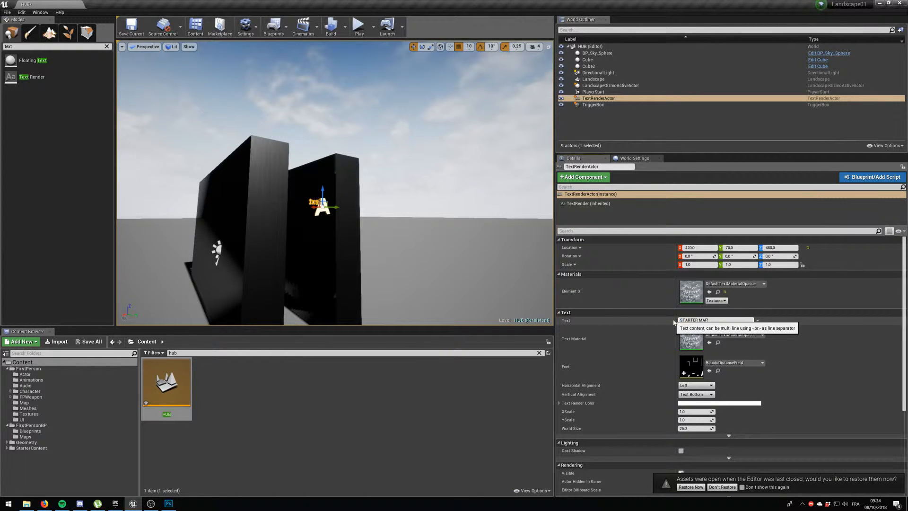
pyautogui.press('Return')
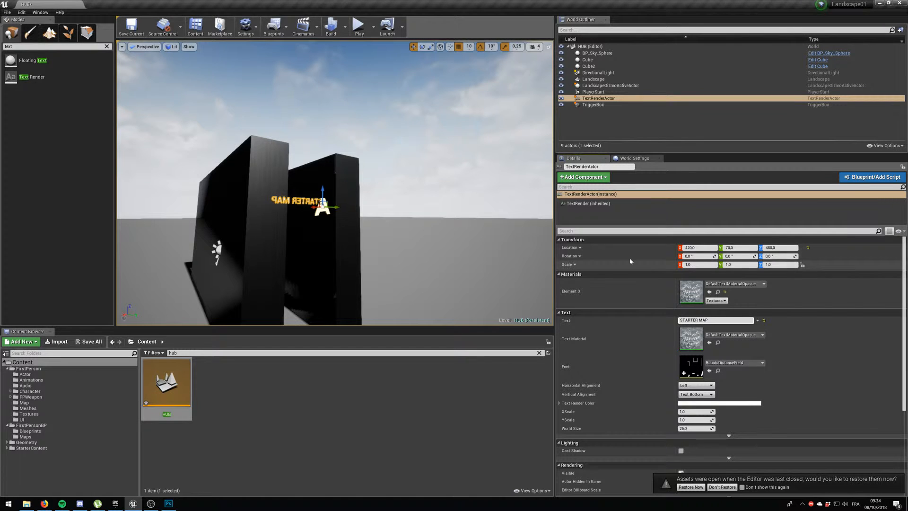
pyautogui.click(770, 256)
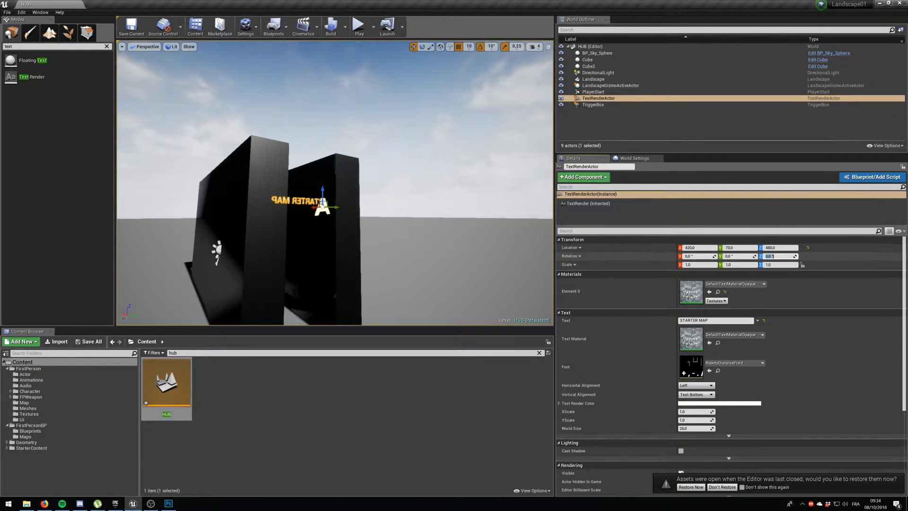
pyautogui.write('90')
pyautogui.press('Return')
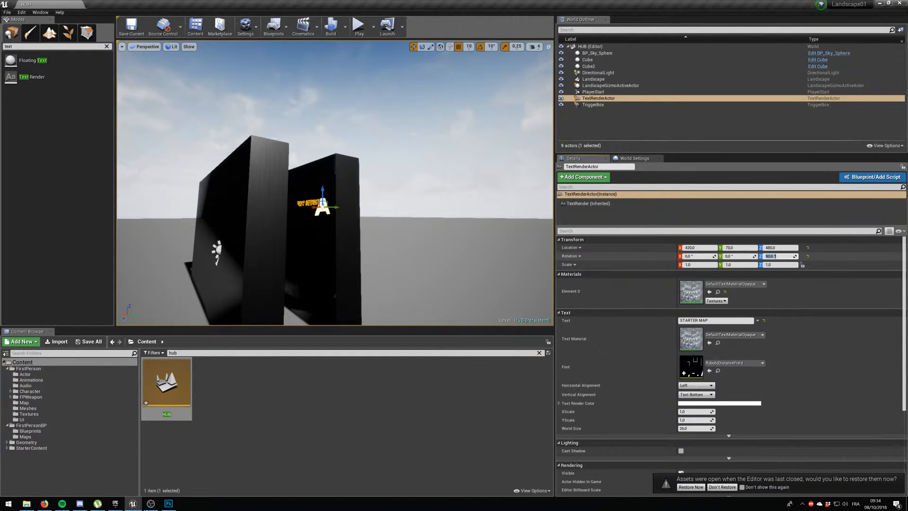
pyautogui.press('Return')
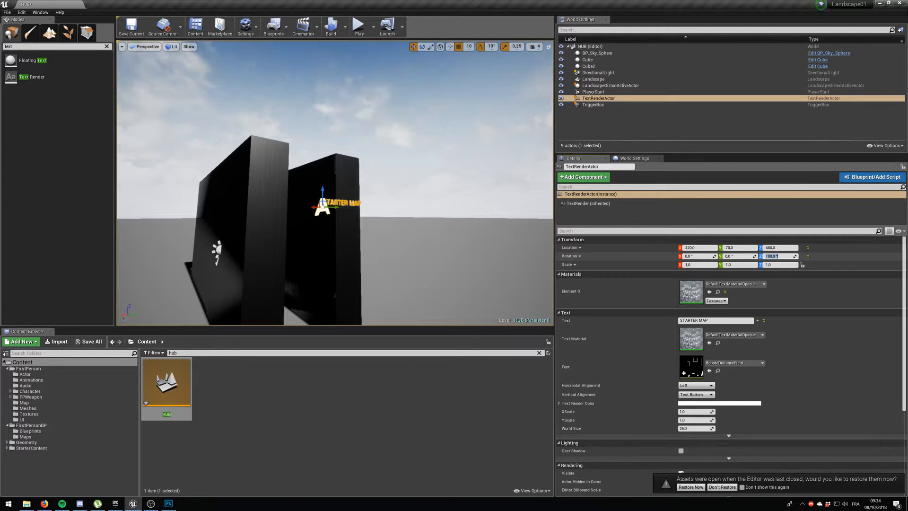
# Shift the STARTER MAP text to Y -10 between the walls and make its Text Render Color blue.
pyautogui.press('d')
pyautogui.moveTo(375, 219); pyautogui.dragTo(303, 226, button='right')
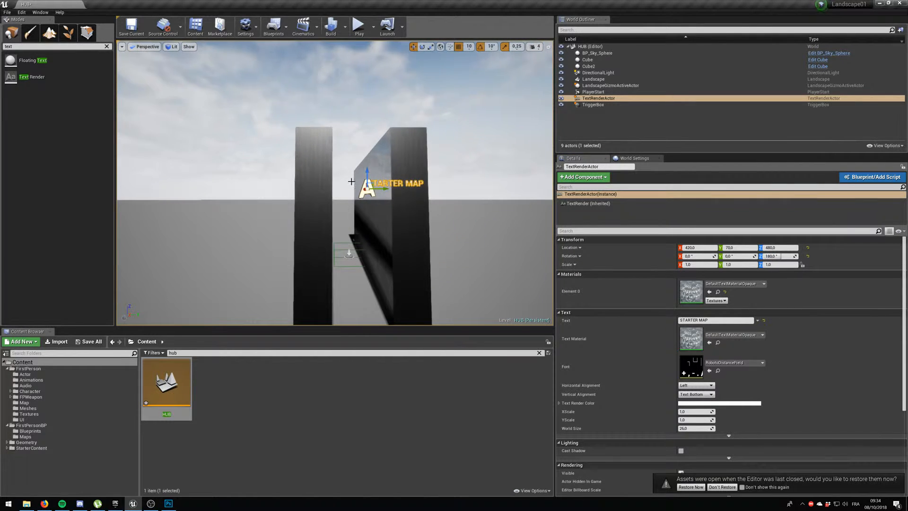
pyautogui.moveTo(383, 193); pyautogui.dragTo(353, 188)
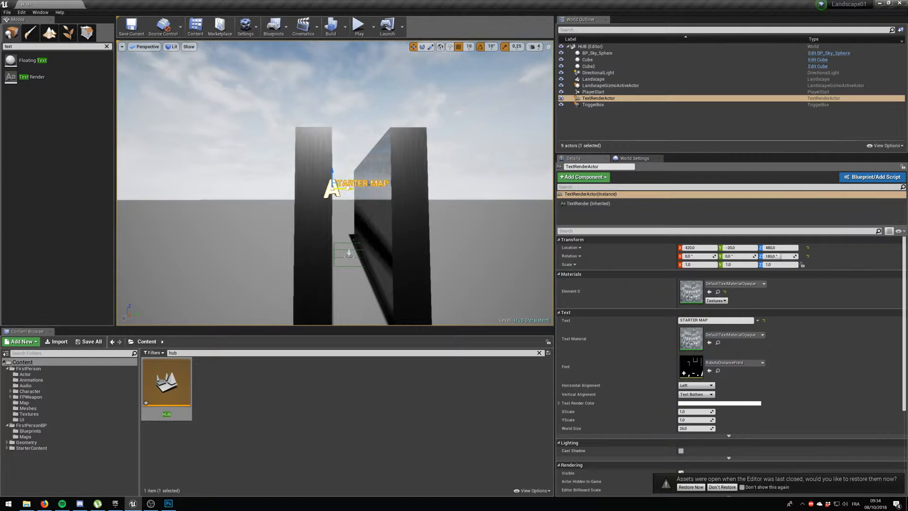
pyautogui.click(735, 404)
pyautogui.moveTo(780, 365)
pyautogui.mouseDown()
pyautogui.moveTo(813, 344)
pyautogui.moveTo(811, 336)
pyautogui.moveTo(761, 337)
pyautogui.moveTo(760, 268)
pyautogui.moveTo(714, 210)
pyautogui.mouseUp()
pyautogui.click(755, 369)
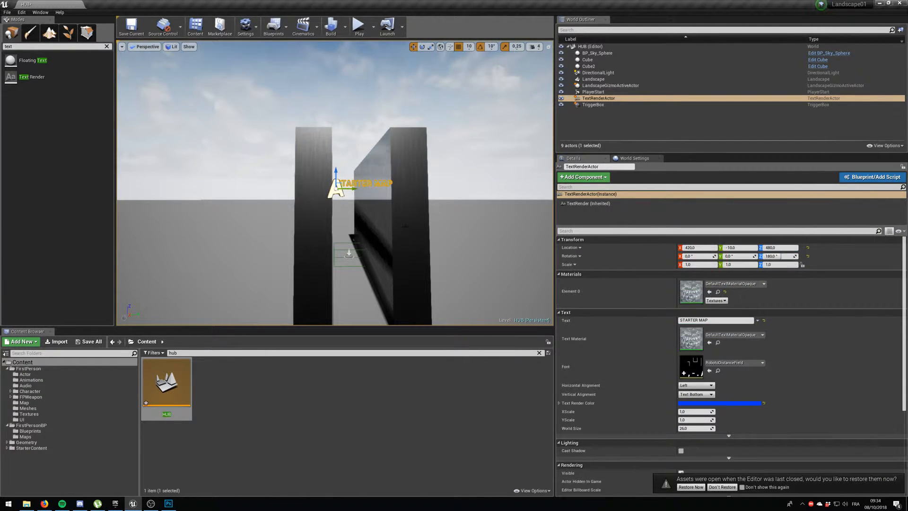
# Save the HUB level and play it briefly to check the STARTER MAP text at the entrance.
pyautogui.moveTo(391, 204); pyautogui.dragTo(373, 200, button='right')
pyautogui.press('d')
pyautogui.click(131, 27)
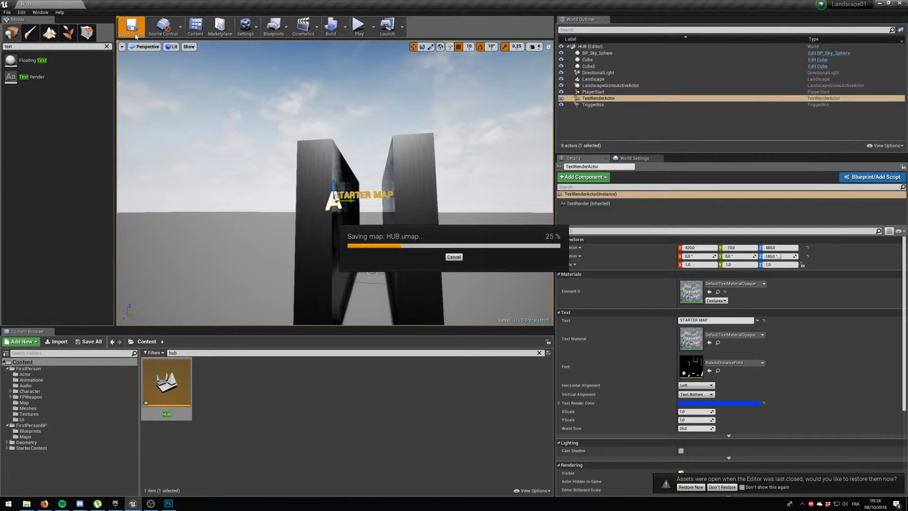
pyautogui.click(360, 29)
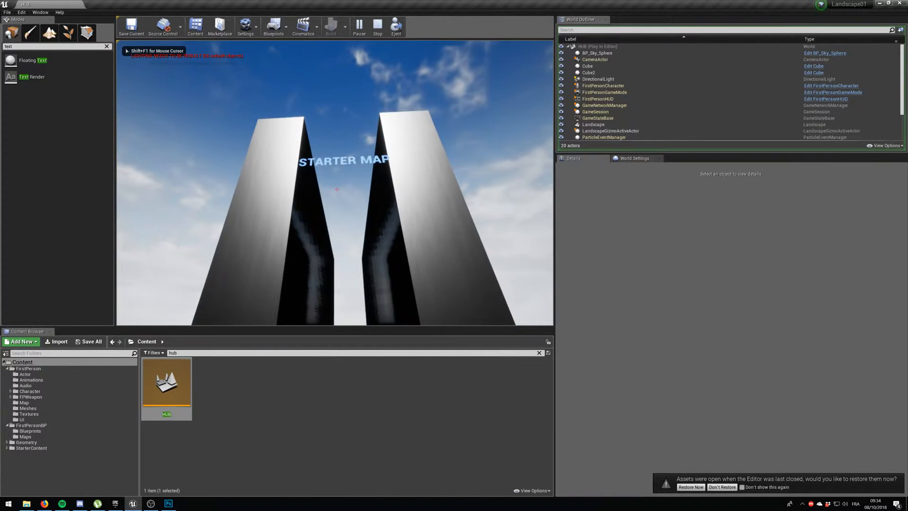
pyautogui.press('w')
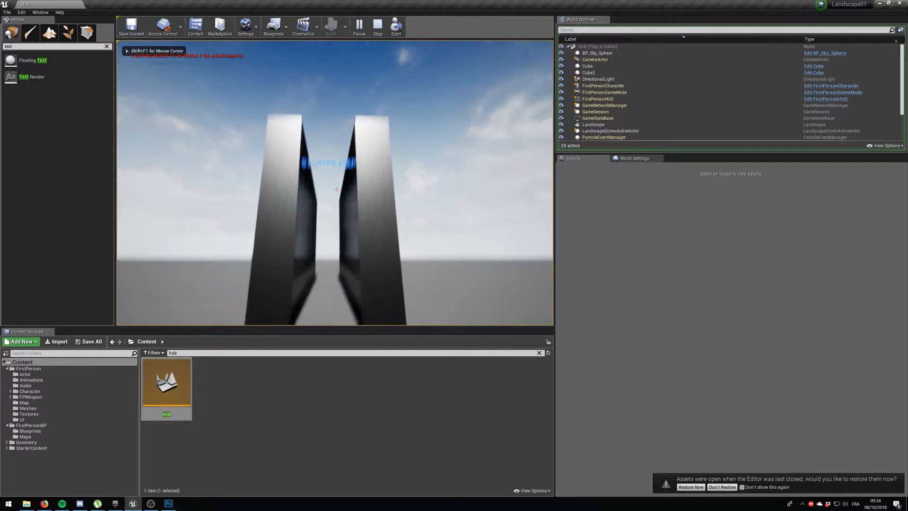
pyautogui.press('Escape')
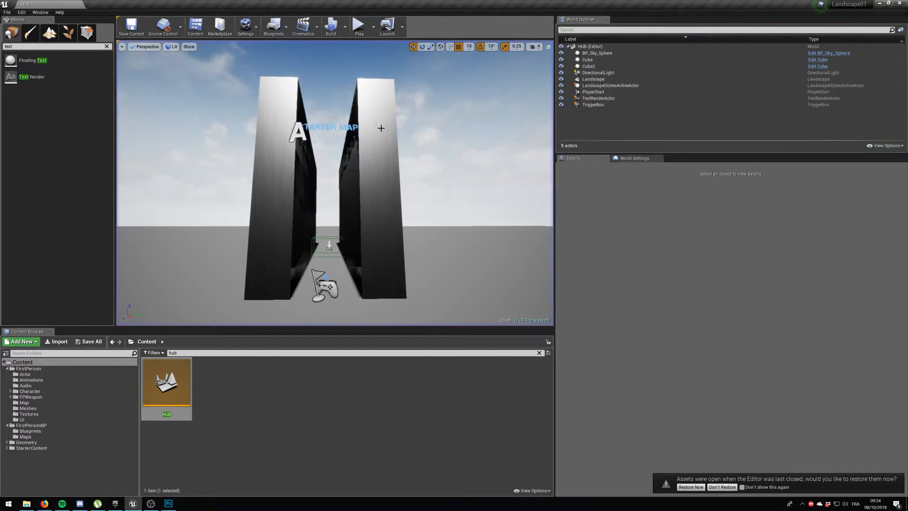
# Lower the STARTER MAP text actor to Z 250.
pyautogui.click(339, 127)
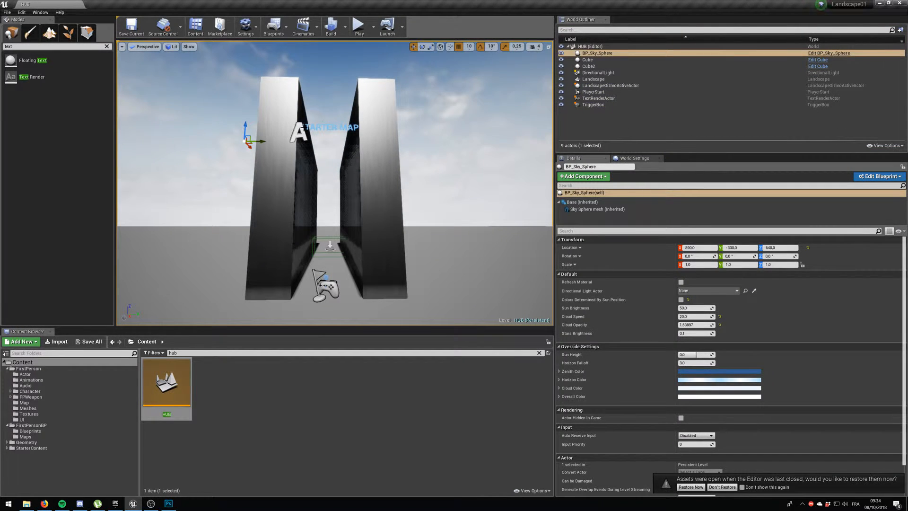
pyautogui.click(357, 125)
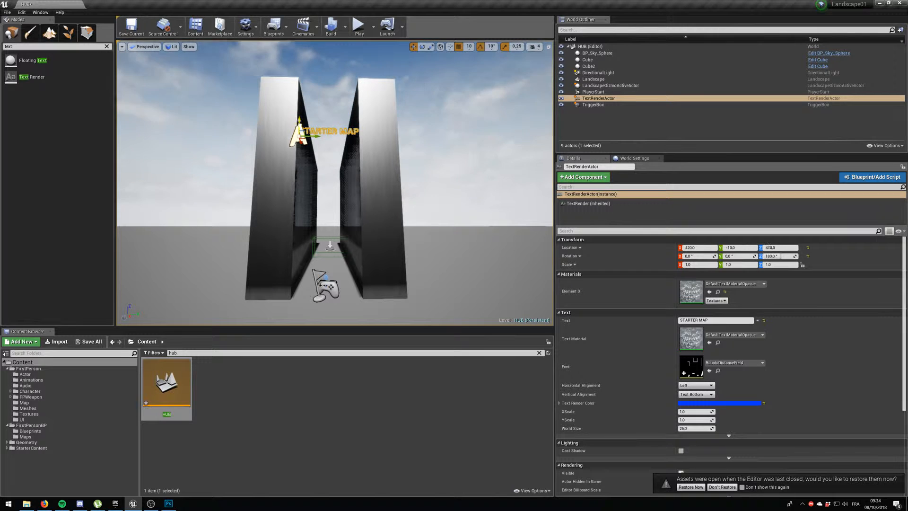
pyautogui.moveTo(299, 119); pyautogui.dragTo(299, 217)
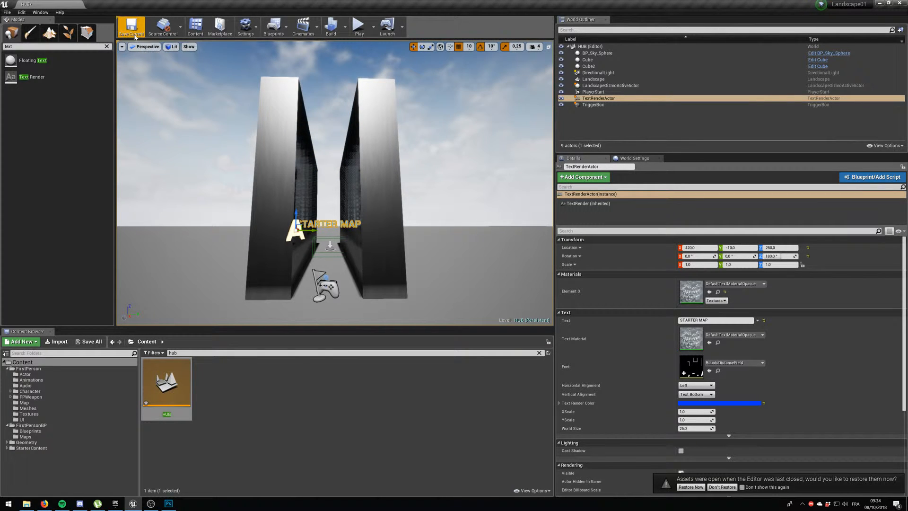
# Play the HUB level, walk under the text through the trigger box into StarterMap, and stop playing.
pyautogui.click(352, 27)
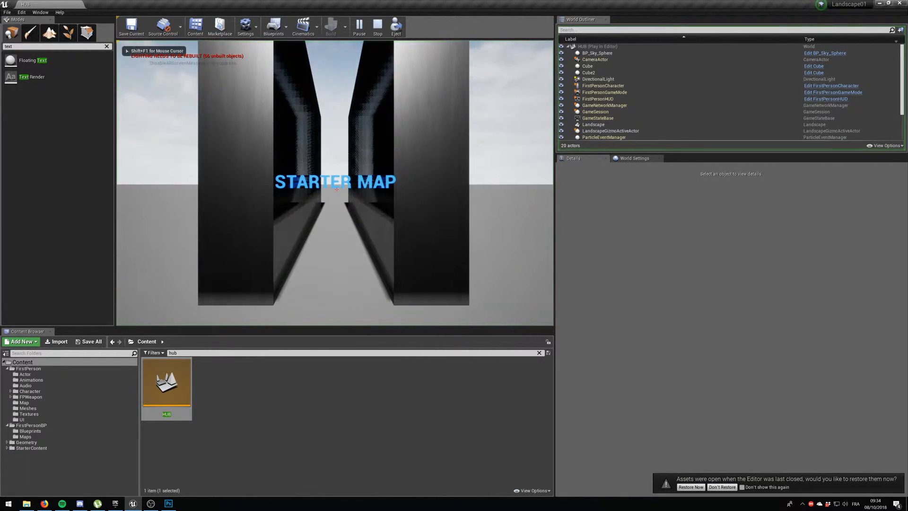
pyautogui.press('w')
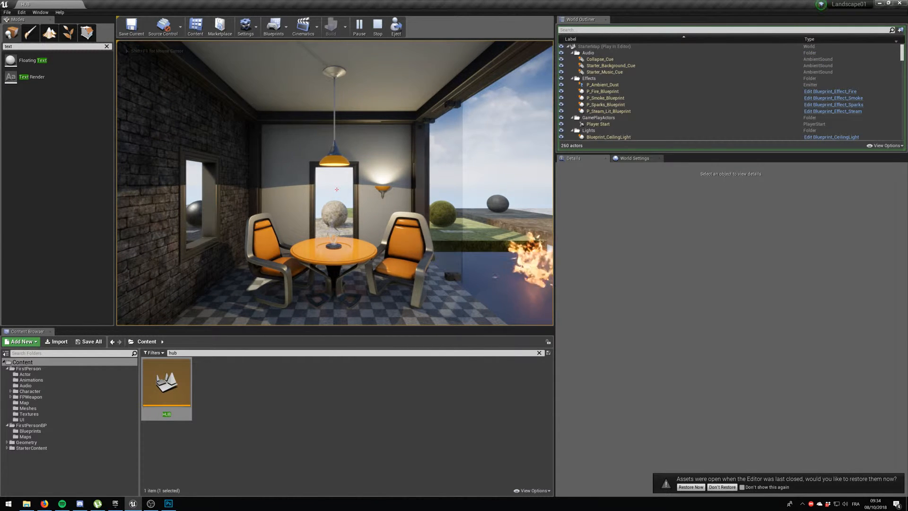
pyautogui.hotkey('shift', 'F1')
pyautogui.press('Escape')
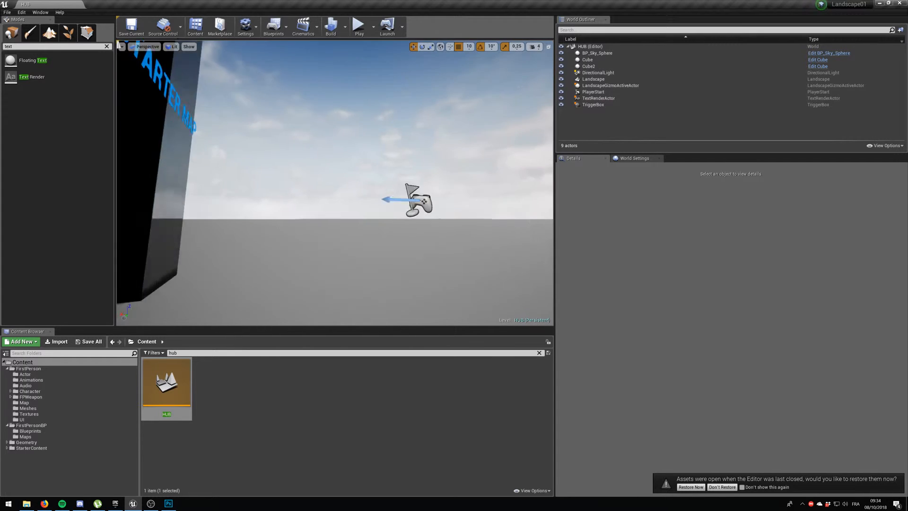
# Duplicate both corridor walls and place the copies alongside the originals to form a second corridor.
pyautogui.press('s')
pyautogui.moveTo(335, 183); pyautogui.dragTo(345, 201, button='right')
pyautogui.moveTo(417, 201); pyautogui.dragTo(418, 170, button='right')
pyautogui.press('w')
pyautogui.click(371, 208)
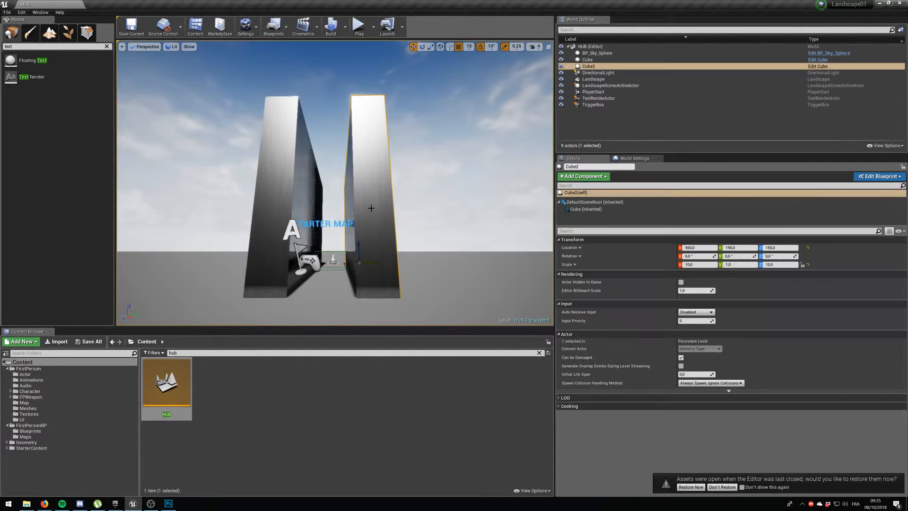
pyautogui.keyDown('ctrl'); pyautogui.click(277, 246); pyautogui.keyUp('ctrl')
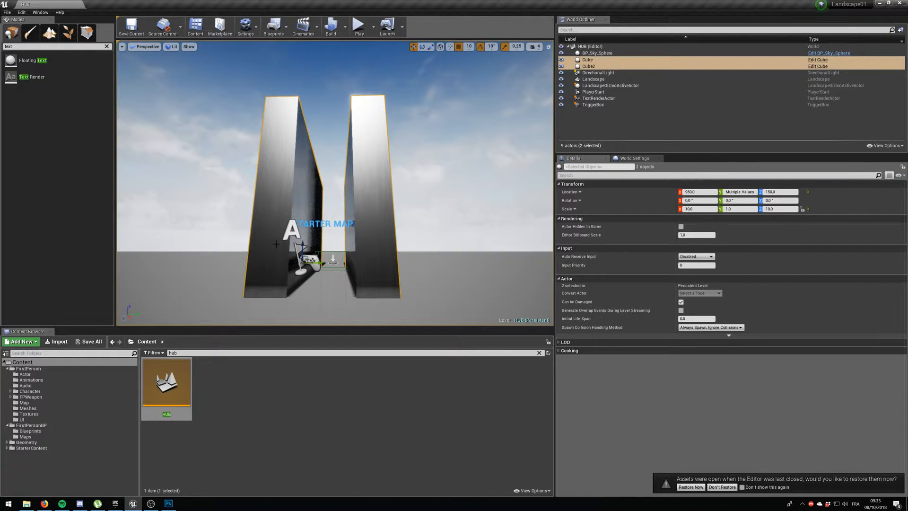
pyautogui.keyDown('ctrl'); pyautogui.click(332, 225); pyautogui.keyUp('ctrl')
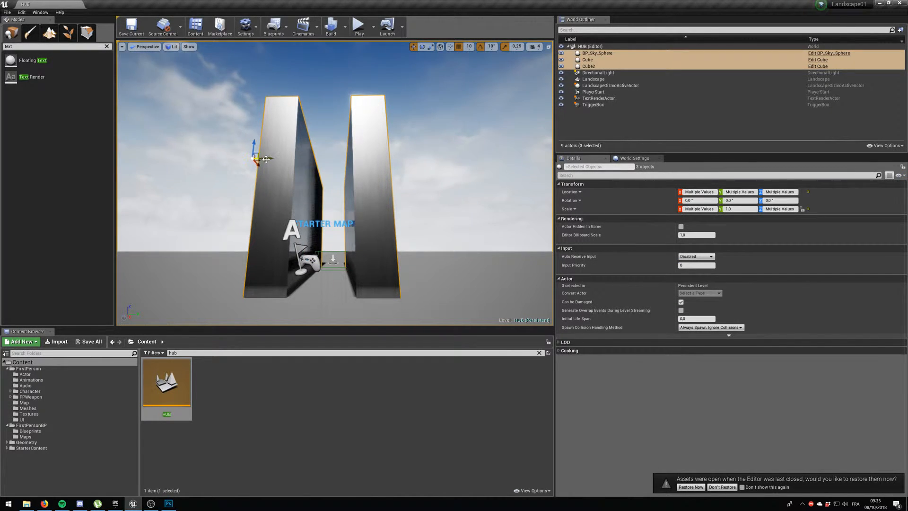
pyautogui.keyDown('alt'); pyautogui.moveTo(267, 157); pyautogui.dragTo(481, 175); pyautogui.keyUp('alt')
pyautogui.moveTo(482, 175); pyautogui.dragTo(442, 207, button='right')
pyautogui.press('d')
pyautogui.press('s')
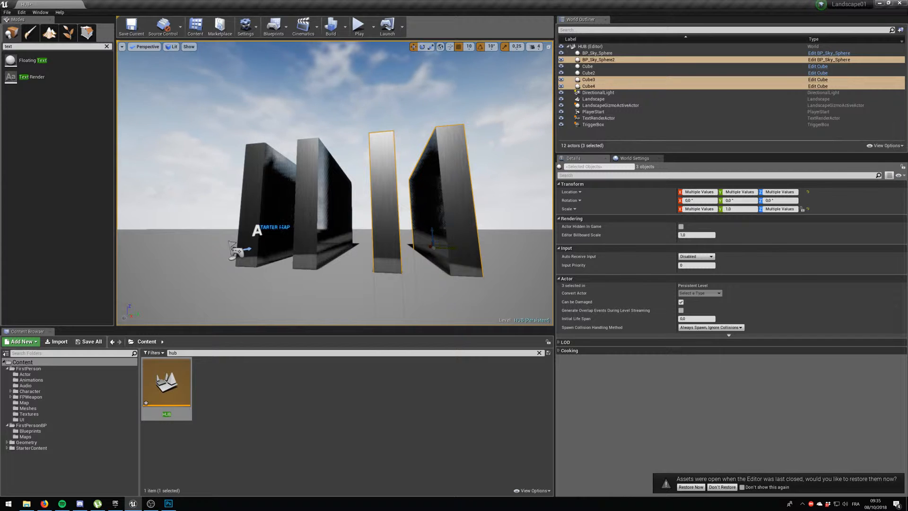
# Duplicate the STARTER MAP text actor along Y to 570, between the walls of the second corridor.
pyautogui.click(277, 200)
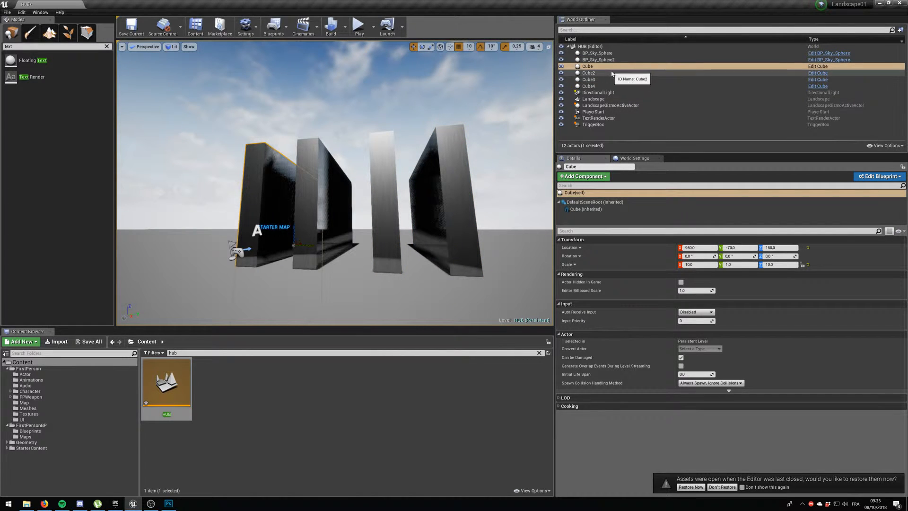
pyautogui.click(594, 119)
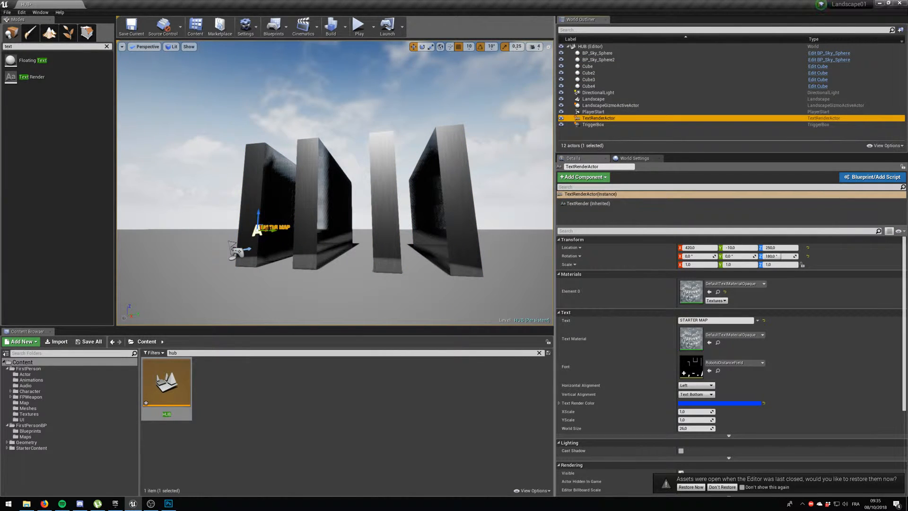
pyautogui.click(277, 201)
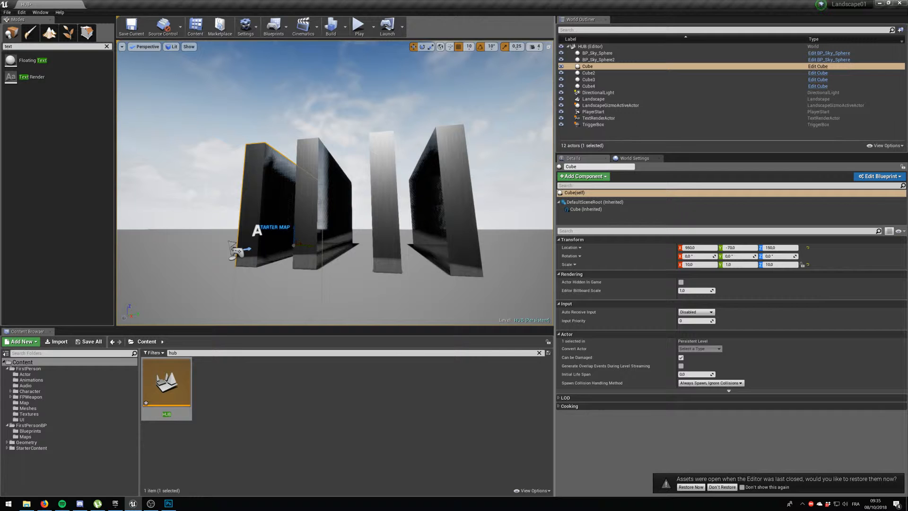
pyautogui.click(609, 119)
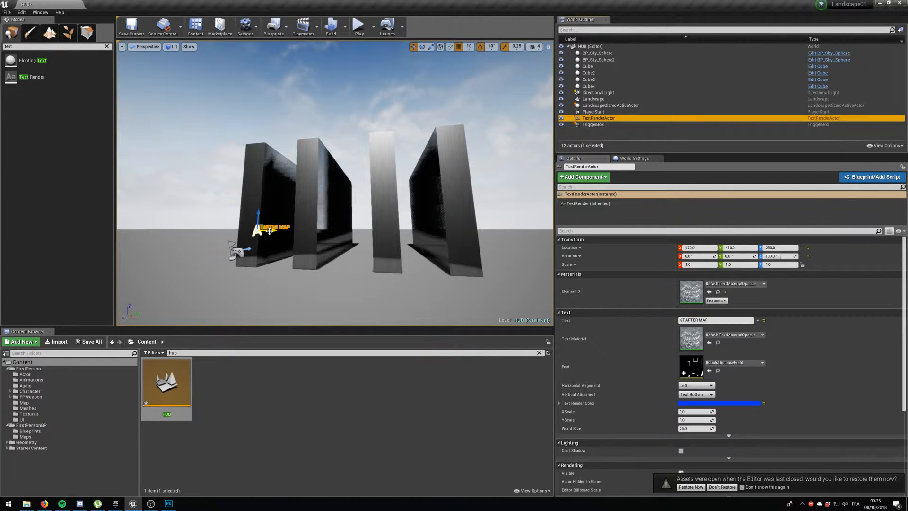
pyautogui.keyDown('alt'); pyautogui.moveTo(269, 231); pyautogui.dragTo(421, 262); pyautogui.keyUp('alt')
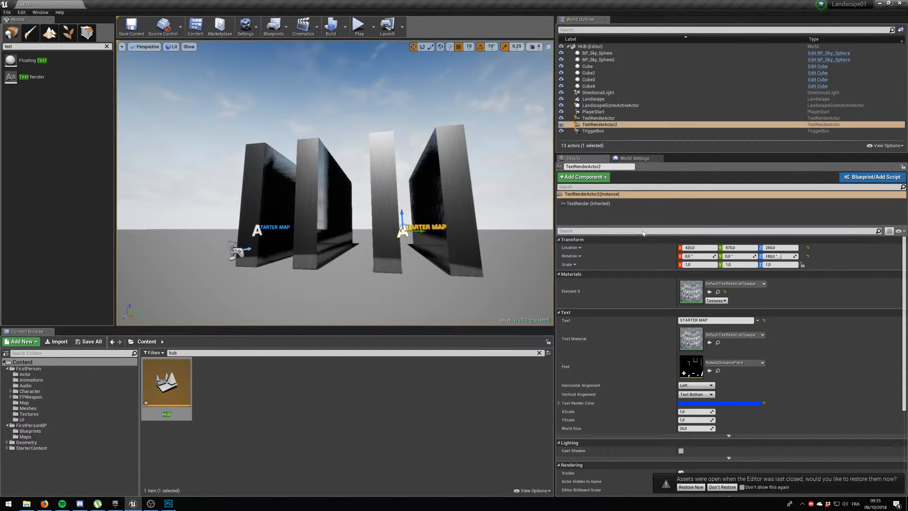
# Set the duplicated text actor's text to CUBE MAP.
pyautogui.click(693, 320)
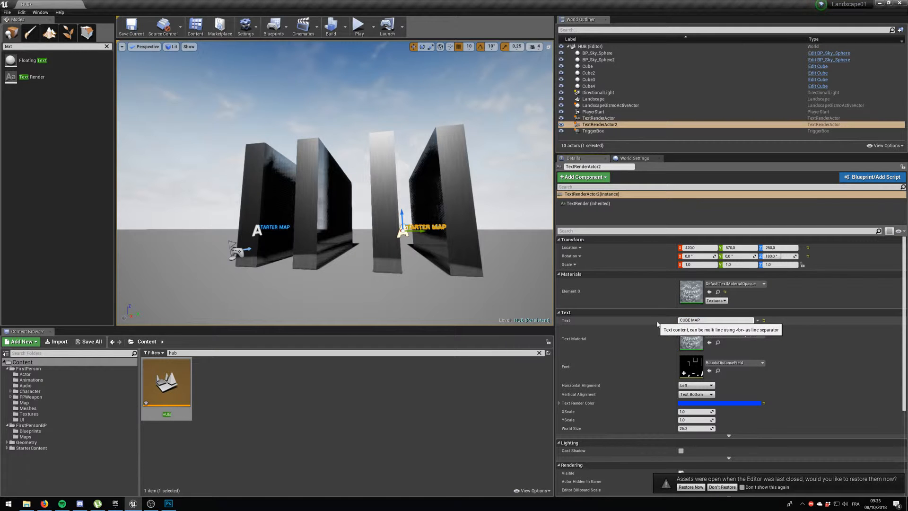
pyautogui.write('CUBE MAP')
pyautogui.press('Return')
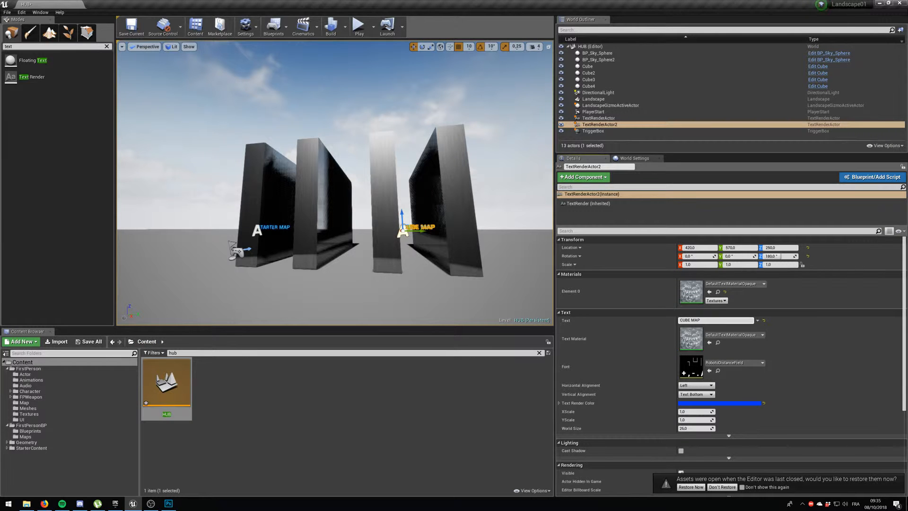
# Filter the project assets to Level only and clear the search so the whole Content folder is covered.
pyautogui.click(180, 353)
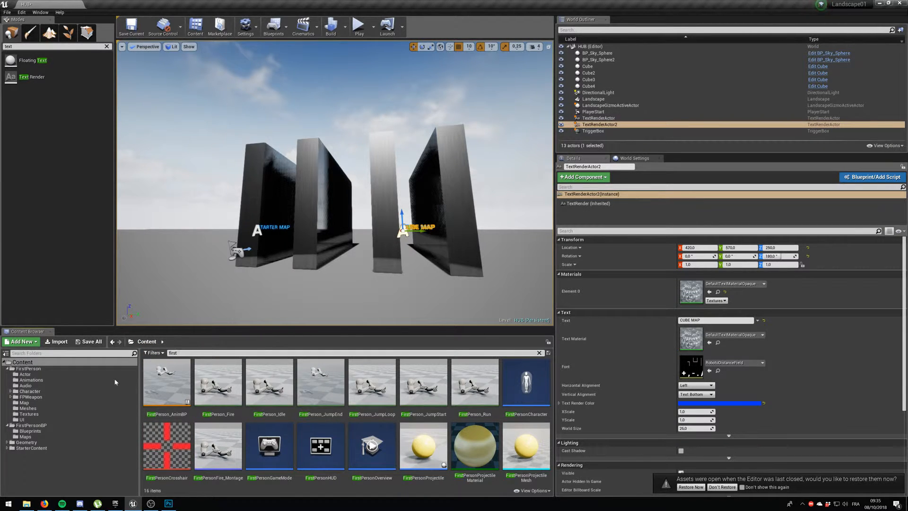
pyautogui.click(160, 353)
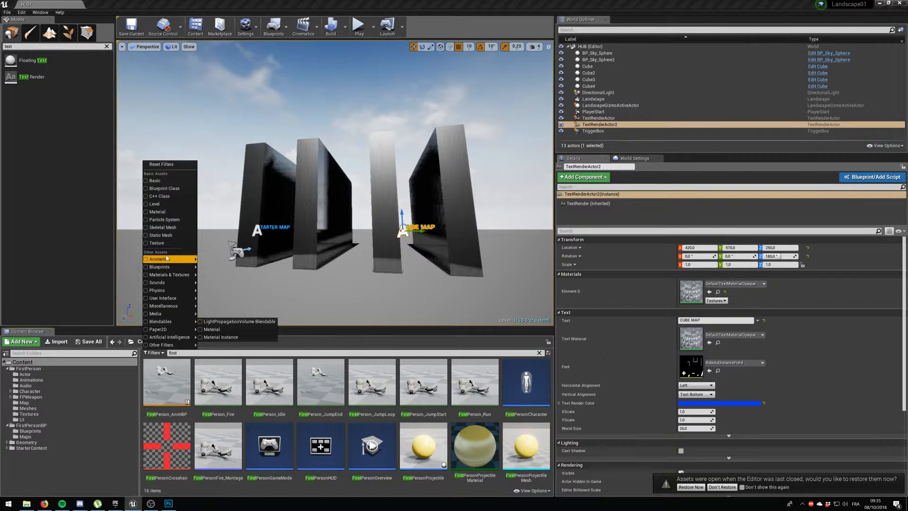
pyautogui.click(147, 203)
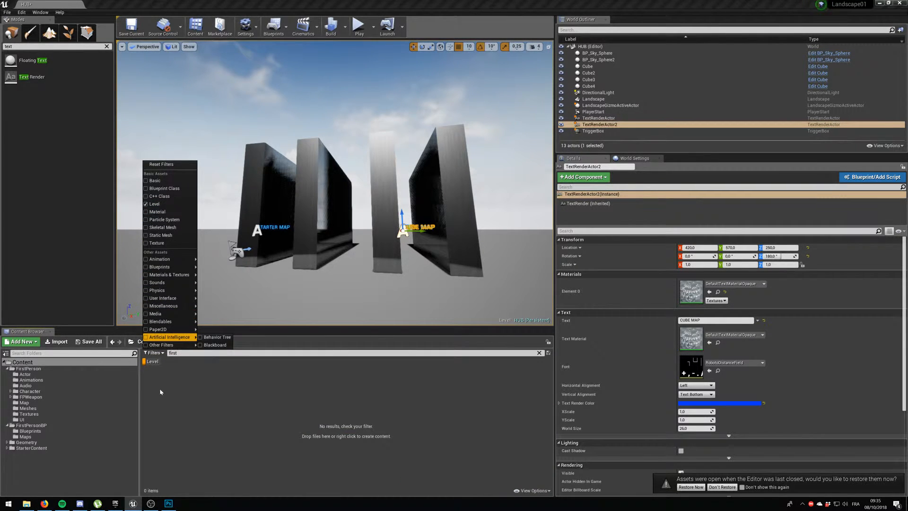
pyautogui.click(27, 368)
pyautogui.click(25, 374)
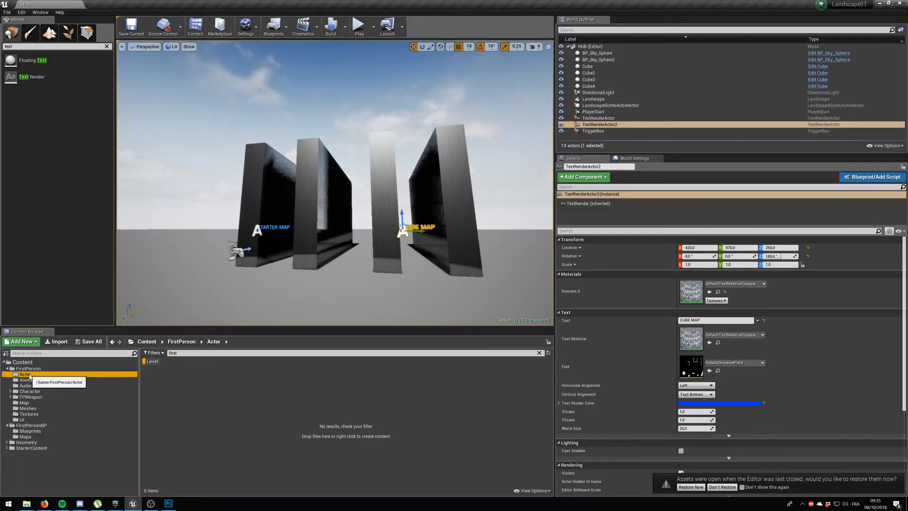
pyautogui.click(30, 380)
pyautogui.click(31, 425)
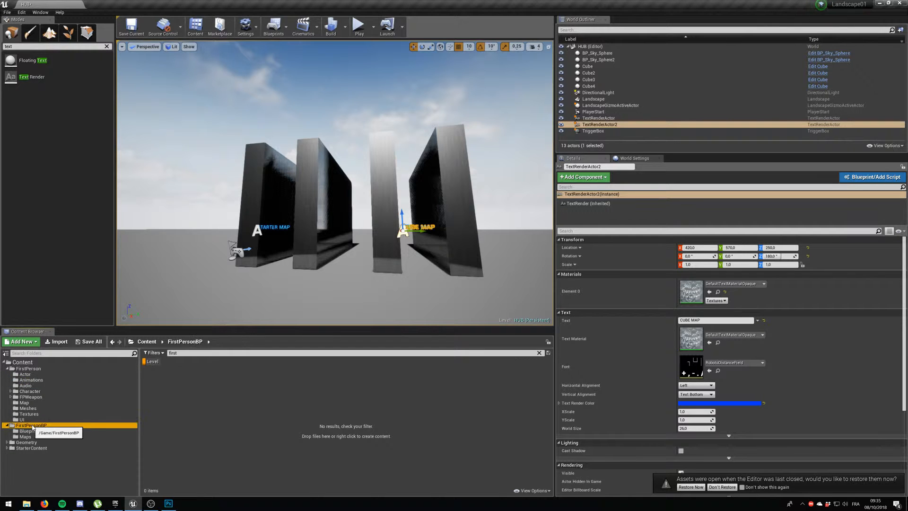
pyautogui.click(22, 362)
pyautogui.click(182, 352)
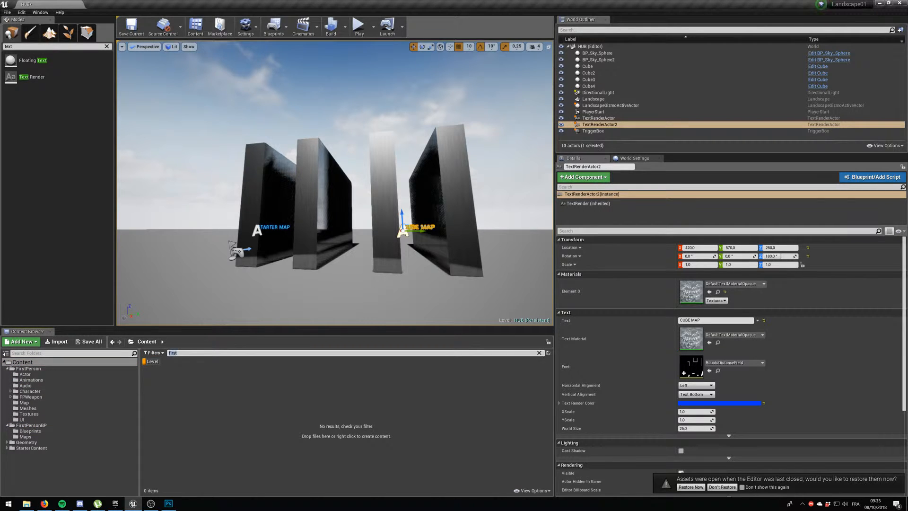
pyautogui.press('BackSpace')
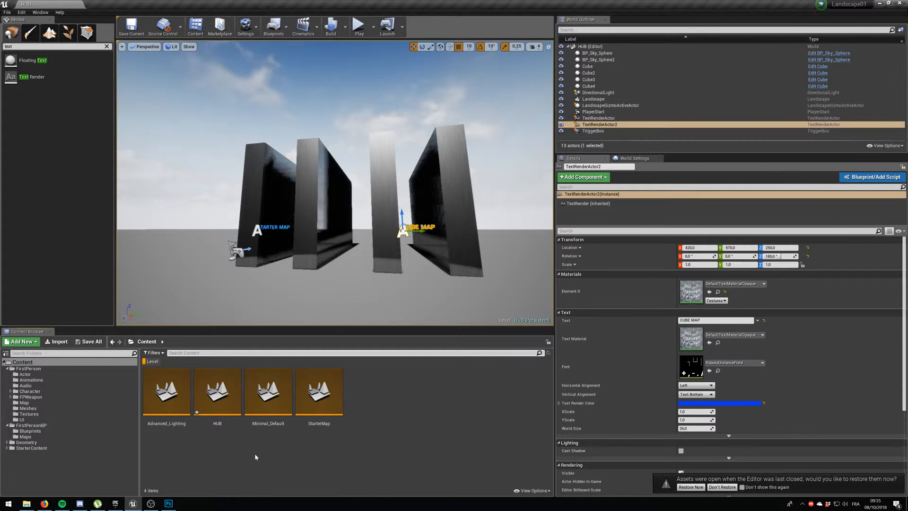
# Open the Minimal_Default level, saving the HUB changes, and look around it.
pyautogui.doubleClick(278, 391)
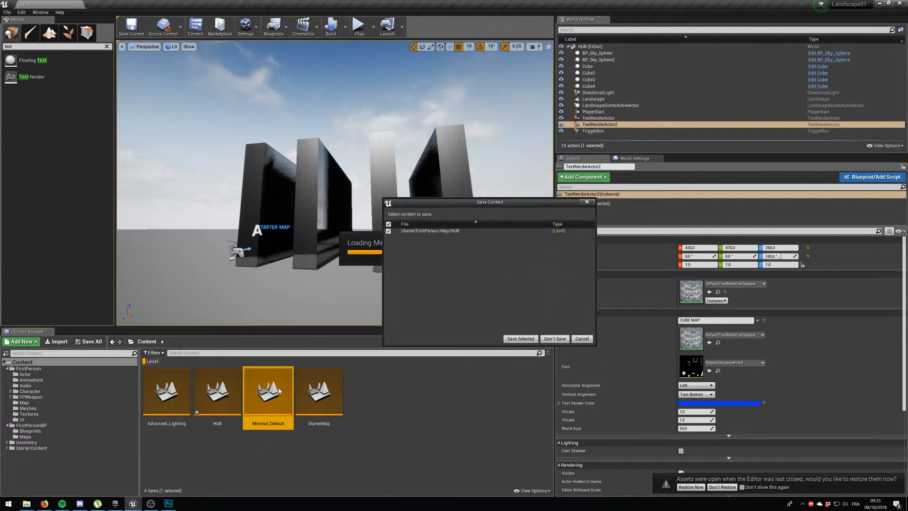
pyautogui.click(553, 339)
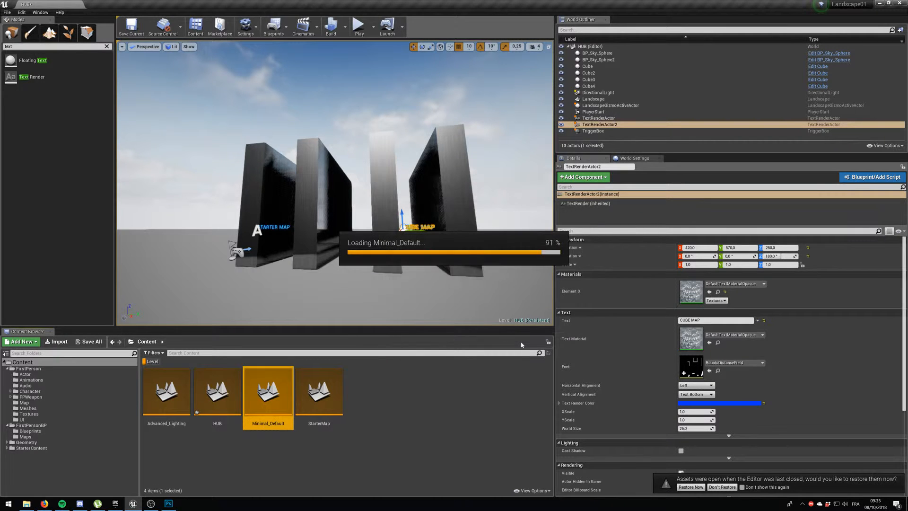
pyautogui.moveTo(370, 194); pyautogui.dragTo(275, 154, button='right')
# Open the Advanced_Lighting level, look around it and play it briefly.
pyautogui.doubleClick(190, 375)
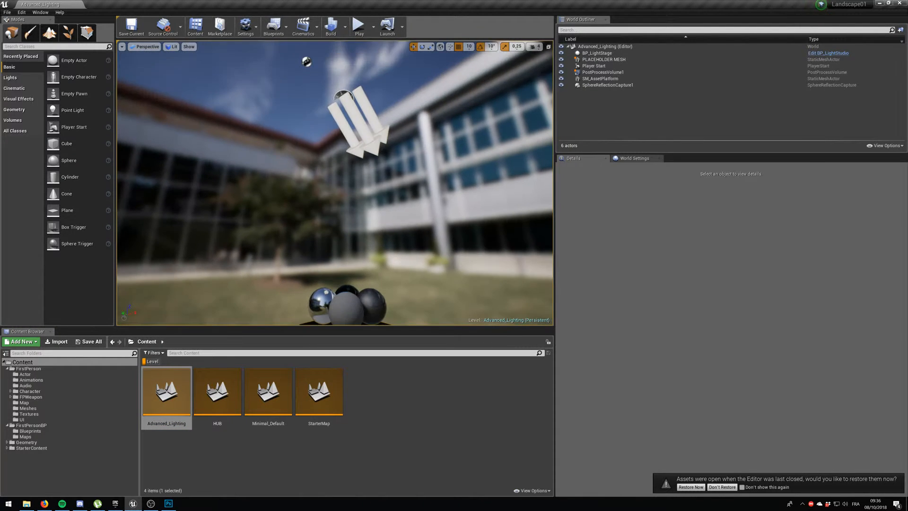
pyautogui.moveTo(335, 183); pyautogui.dragTo(295, 213, button='right')
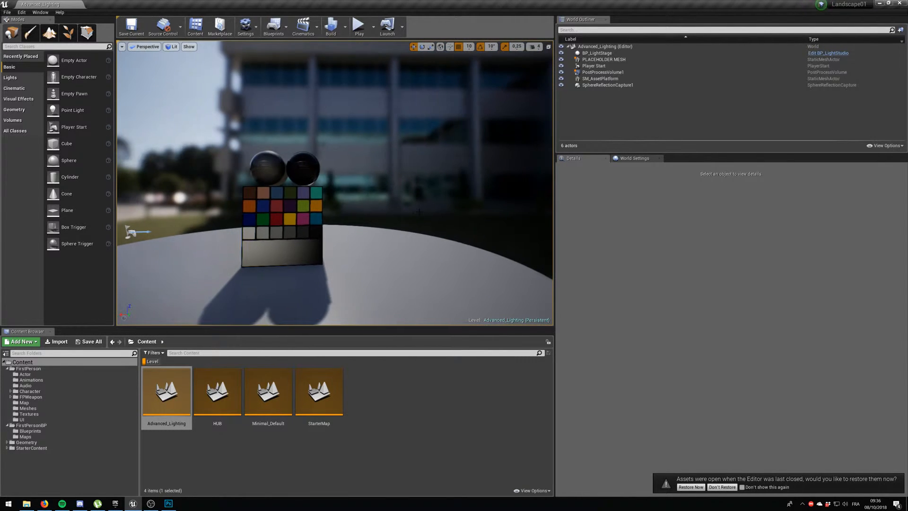
pyautogui.click(359, 28)
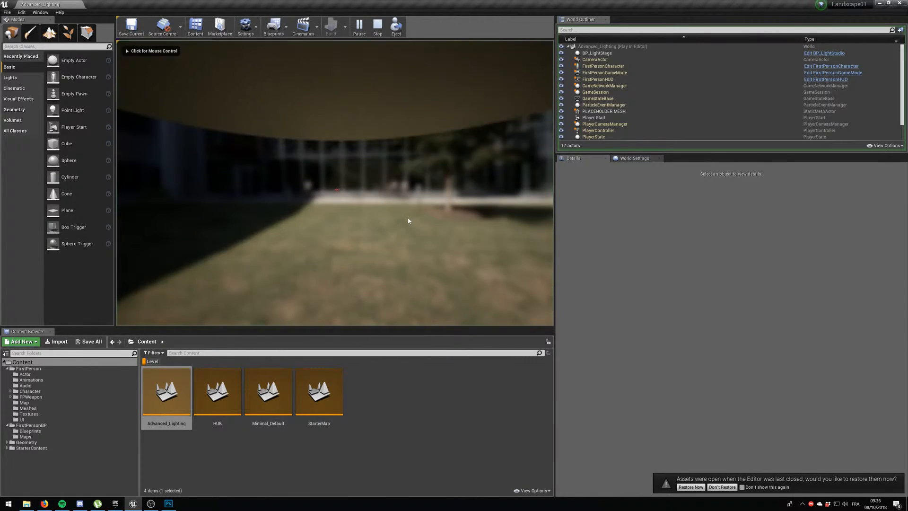
pyautogui.press('Escape')
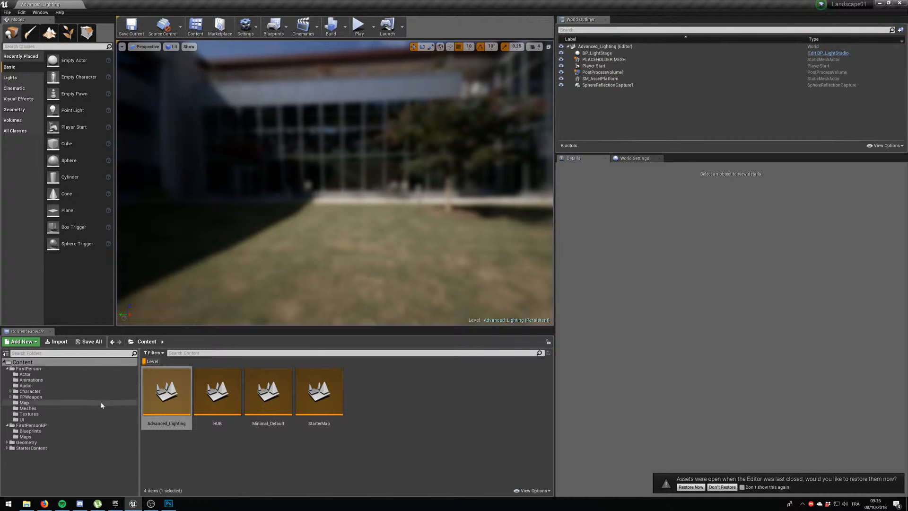
# Reopen the HUB level from the FirstPerson folder.
pyautogui.click(103, 433)
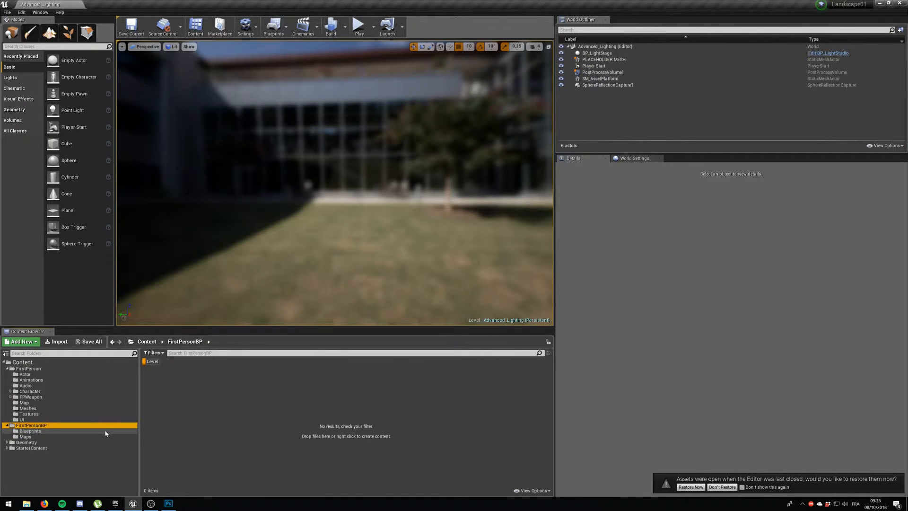
pyautogui.click(65, 362)
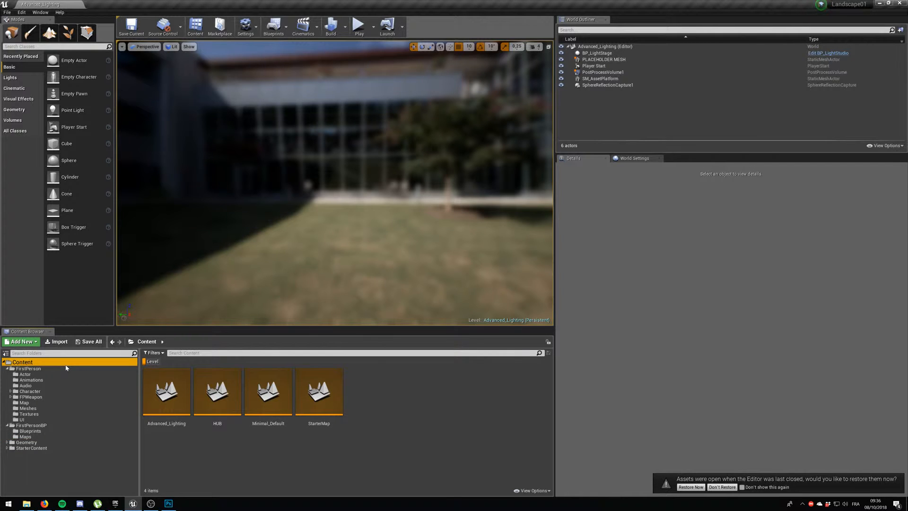
pyautogui.click(67, 369)
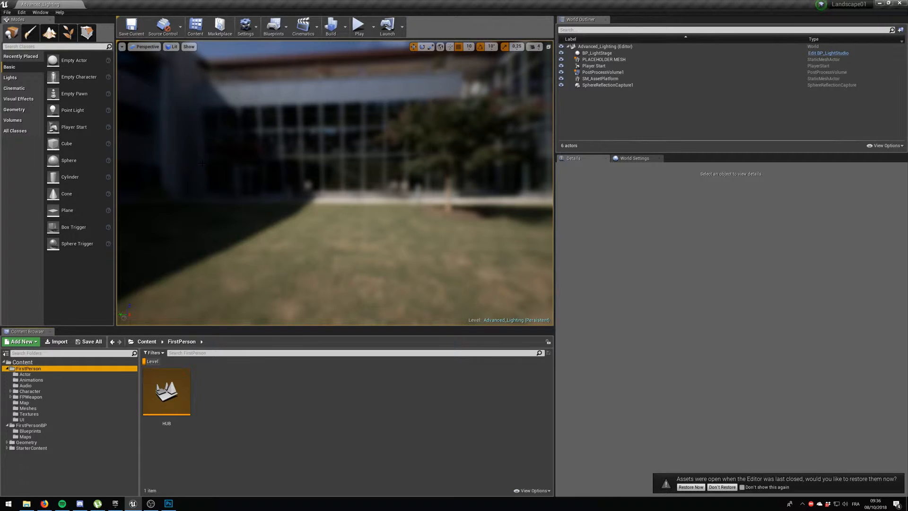
pyautogui.click(176, 395)
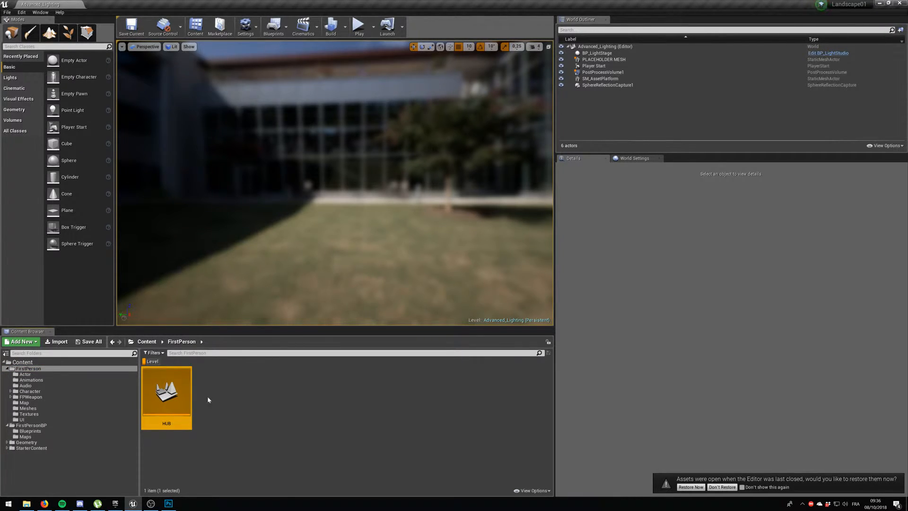
pyautogui.doubleClick(181, 392)
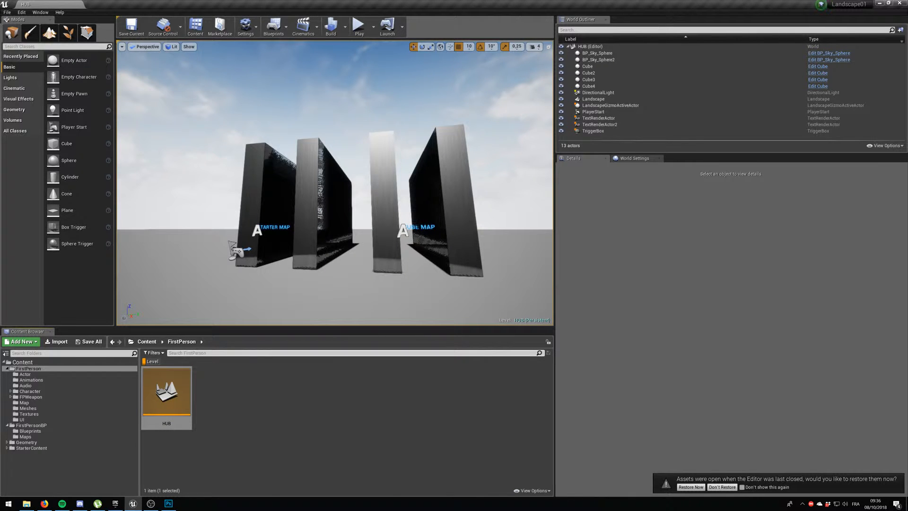
# Change the second corridor's CUBE MAP text to RANDOM MAP.
pyautogui.click(416, 228)
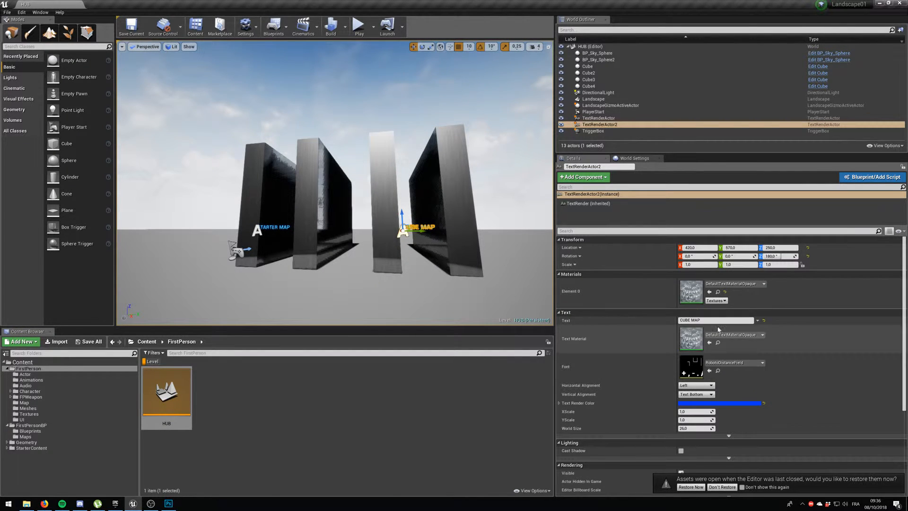
pyautogui.moveTo(691, 321); pyautogui.dragTo(674, 329)
pyautogui.press('Return')
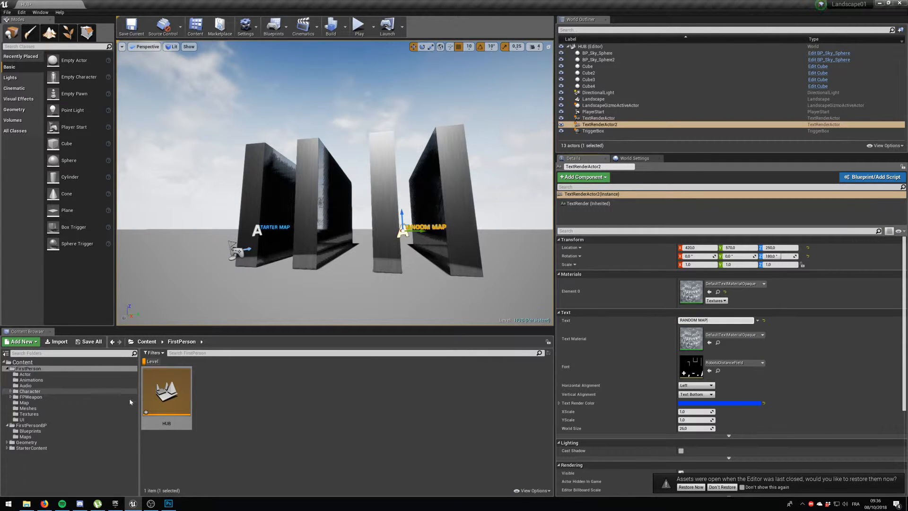
# Insert TEST in front of the RANDOM MAP text so it reads TESTRANDOM MAP.
pyautogui.click(232, 397)
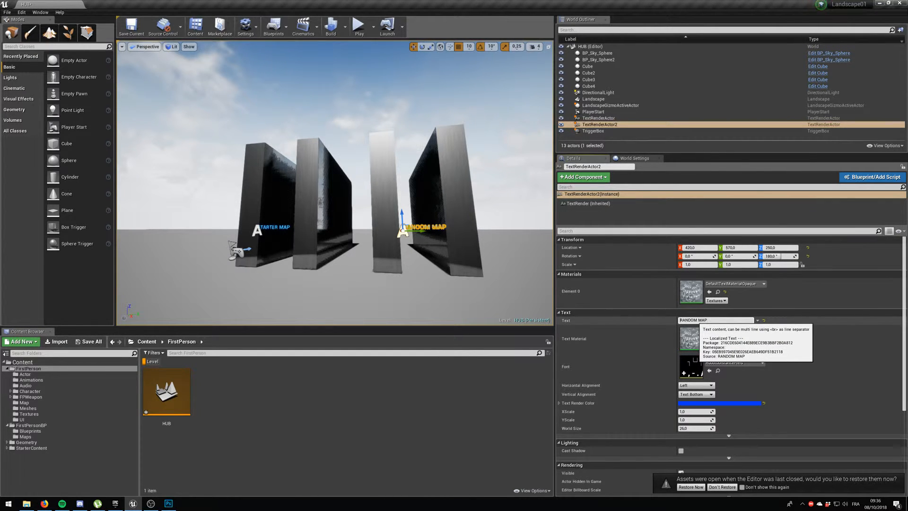
pyautogui.write('TES')
pyautogui.press('Return')
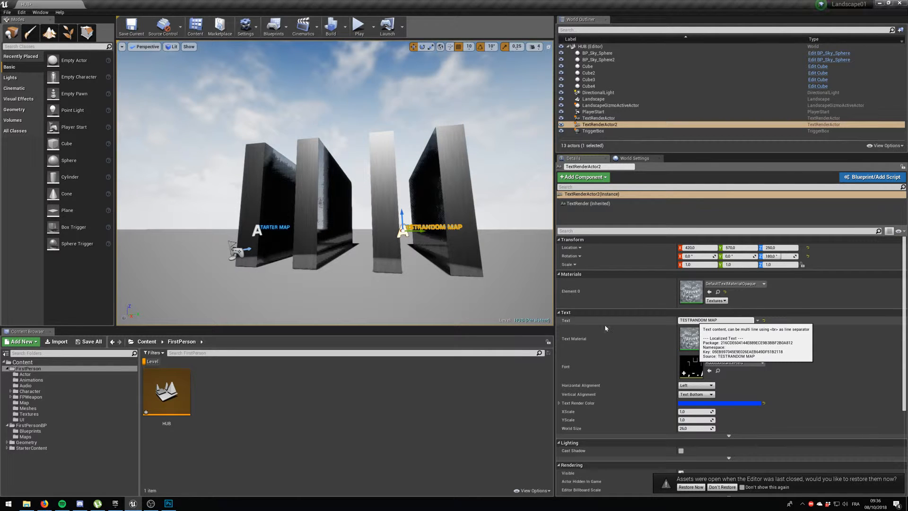
pyautogui.scroll(2, 401, 270)
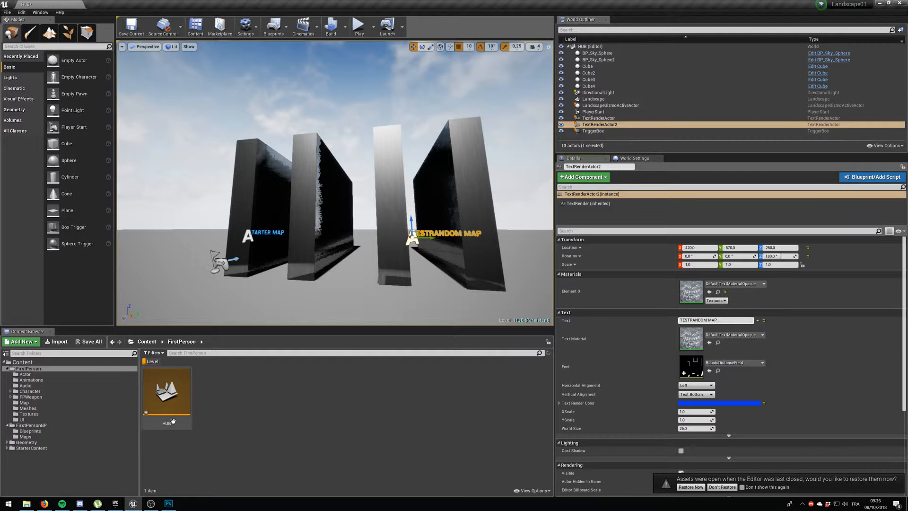
# Create a level named TestRandom in the FirstPerson folder and open it, saving the modified HUB and TestRandom levels.
pyautogui.rightClick(236, 401)
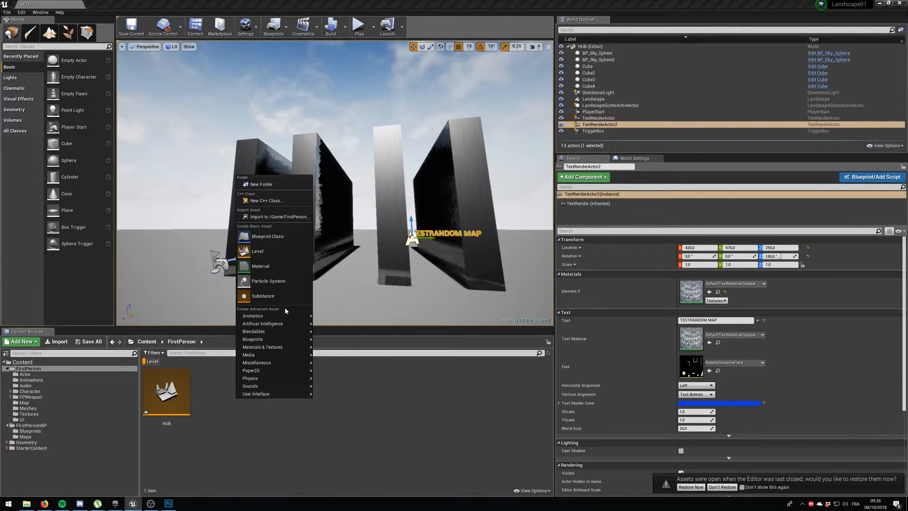
pyautogui.click(259, 251)
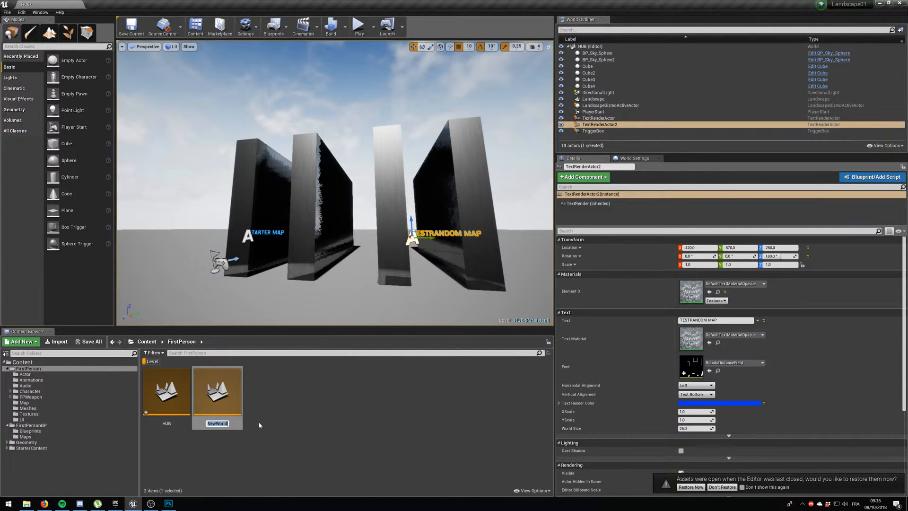
pyautogui.write('TestRandom')
pyautogui.press('Return')
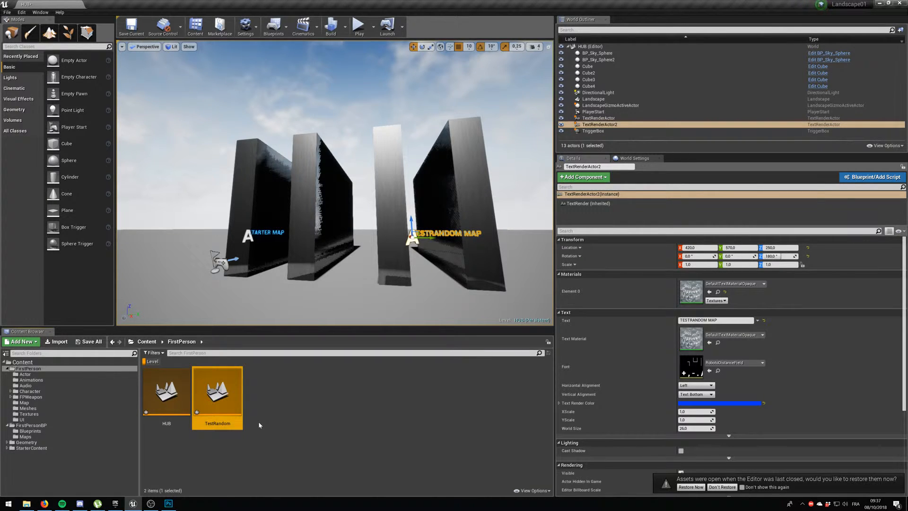
pyautogui.doubleClick(217, 391)
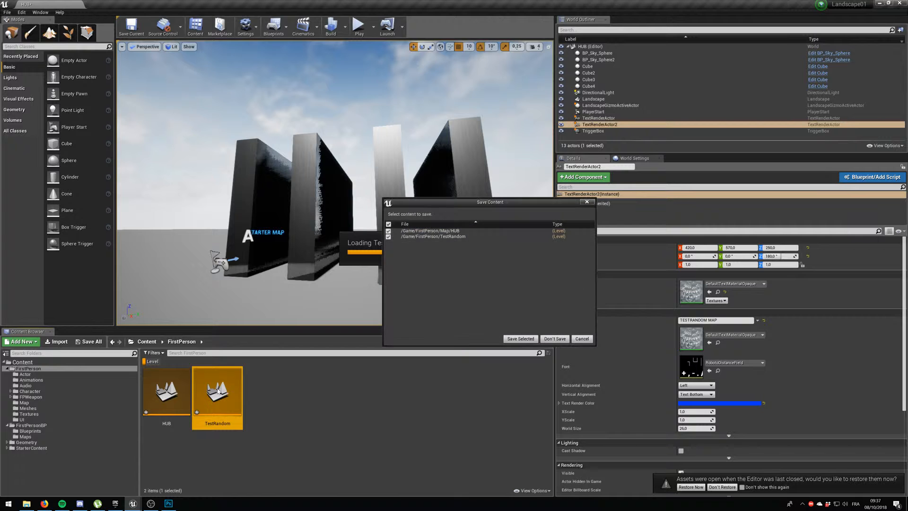
pyautogui.click(532, 340)
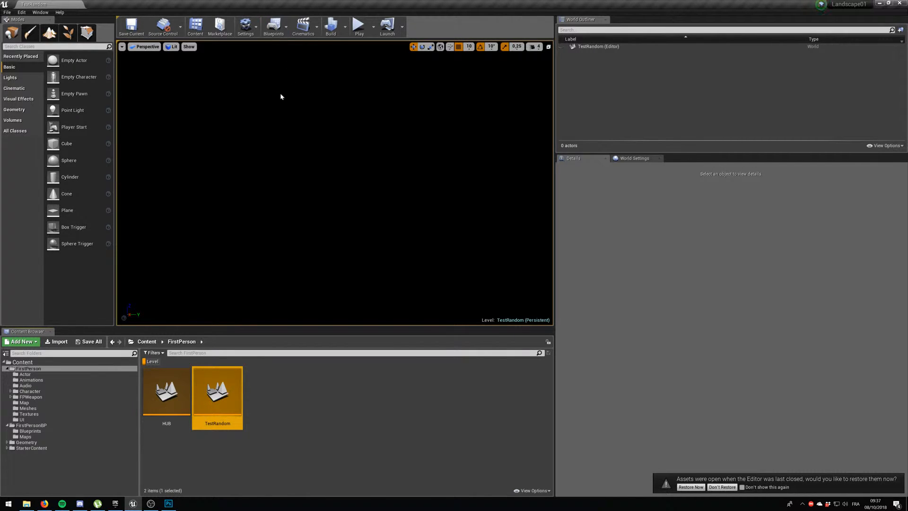
# Reopen the HUB level and open its Level Blueprint at the first trigger box's overlap event.
pyautogui.doubleClick(184, 371)
pyautogui.click(273, 26)
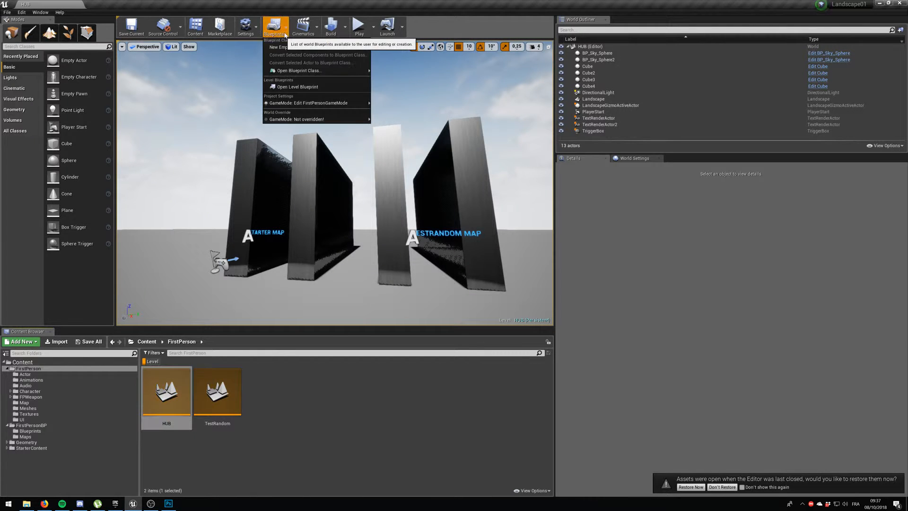
pyautogui.click(300, 87)
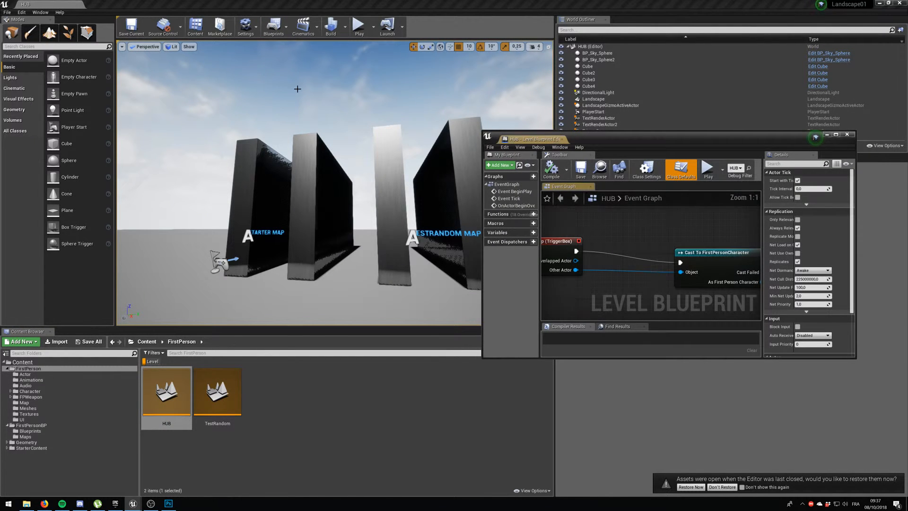
pyautogui.scroll(-8, 668, 259)
pyautogui.scroll(4, 668, 259)
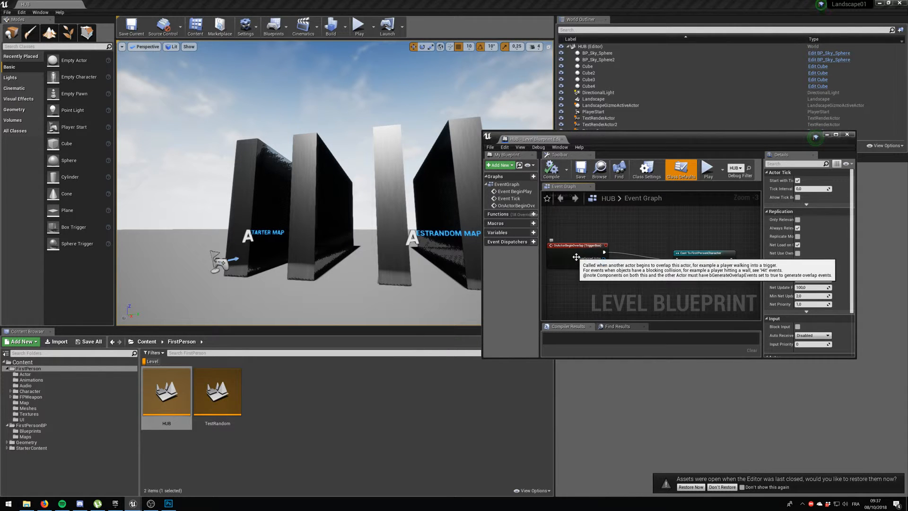
pyautogui.moveTo(655, 296); pyautogui.dragTo(646, 267, button='right')
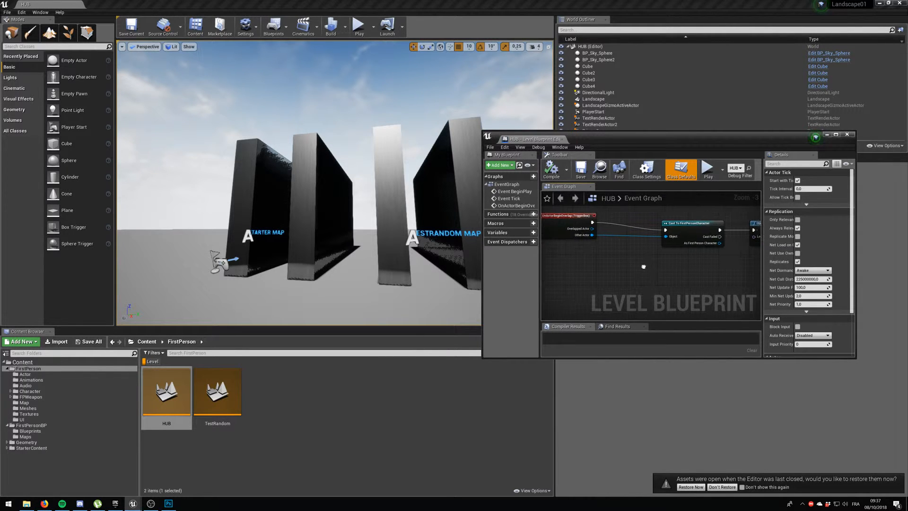
pyautogui.click(583, 227)
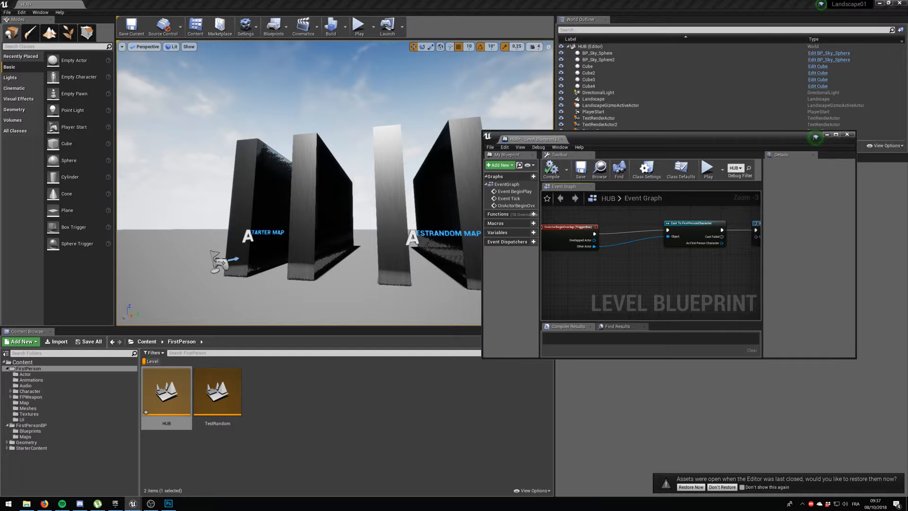
# Duplicate the first corridor's trigger box and place the copy in the TESTRANDOM MAP corridor at Y 640.
pyautogui.click(336, 282)
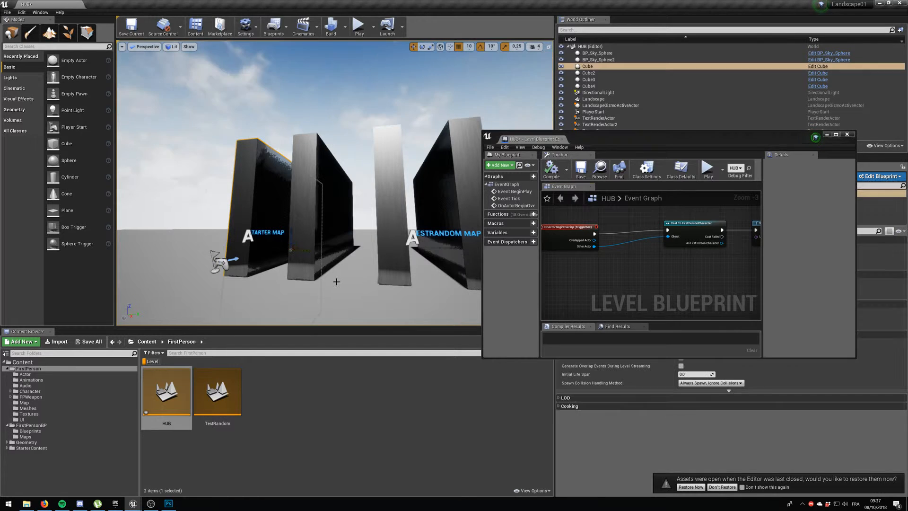
pyautogui.click(826, 135)
pyautogui.scroll(10, 292, 235)
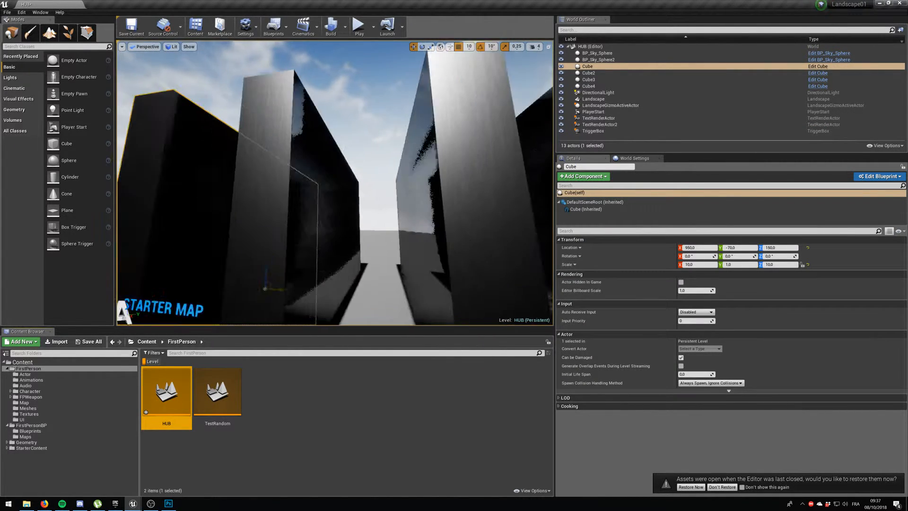
pyautogui.moveTo(292, 235); pyautogui.dragTo(326, 295, button='right')
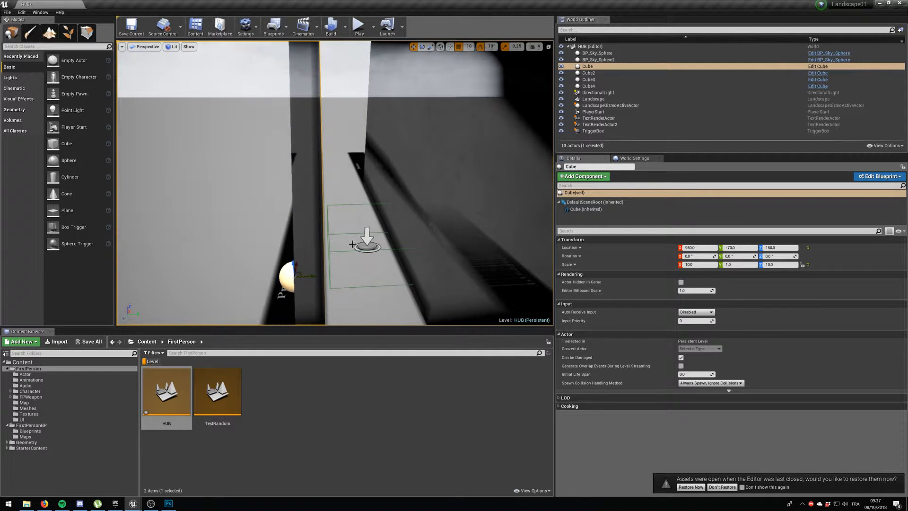
pyautogui.click(368, 243)
pyautogui.moveTo(367, 243); pyautogui.dragTo(402, 243, button='right')
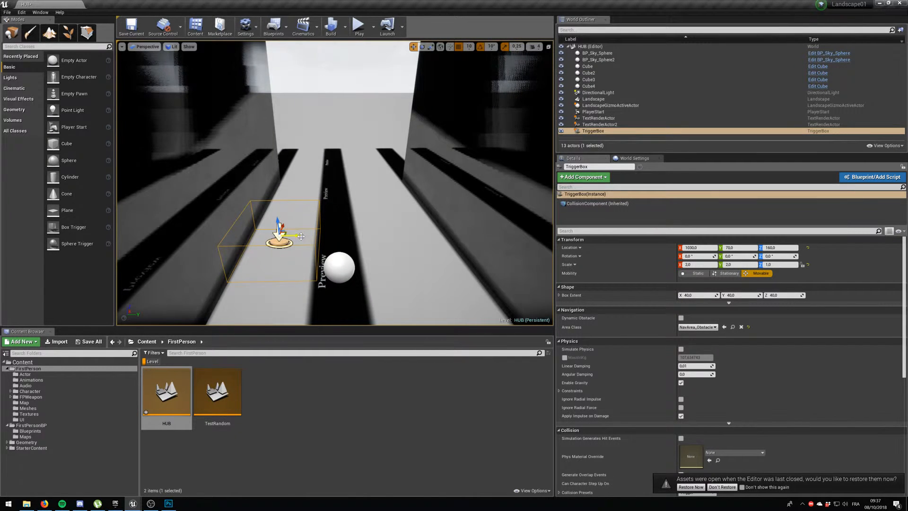
pyautogui.keyDown('alt'); pyautogui.moveTo(301, 236); pyautogui.dragTo(519, 232); pyautogui.keyUp('alt')
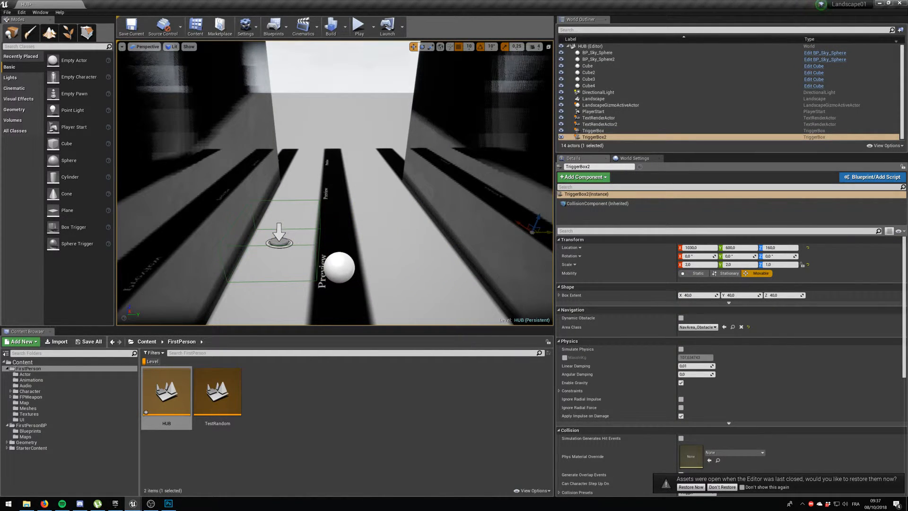
pyautogui.moveTo(519, 232); pyautogui.dragTo(498, 244, button='right')
pyautogui.press('d')
pyautogui.moveTo(390, 219); pyautogui.dragTo(390, 220, button='right')
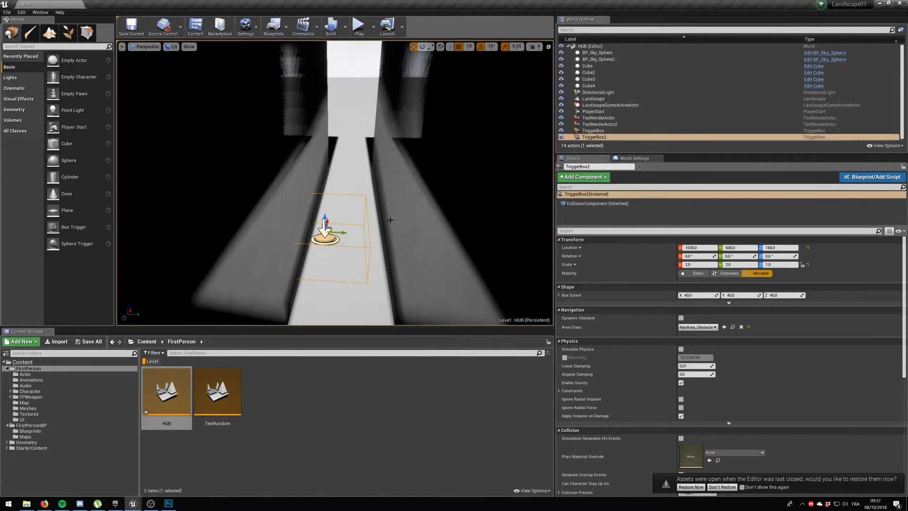
pyautogui.moveTo(346, 234); pyautogui.dragTo(360, 231)
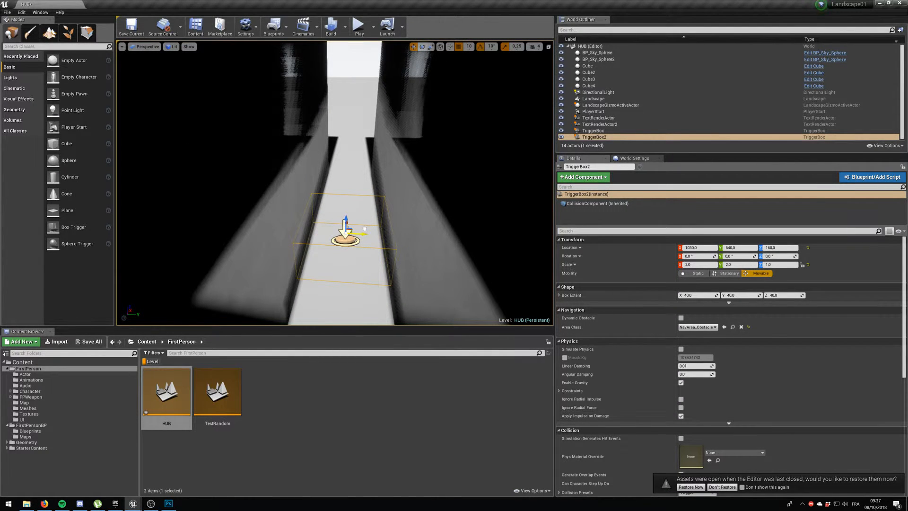
# Add an OnActorBeginOverlap event for TriggerBox2 to the HUB Level Blueprint and enlarge the graph window.
pyautogui.rightClick(609, 137)
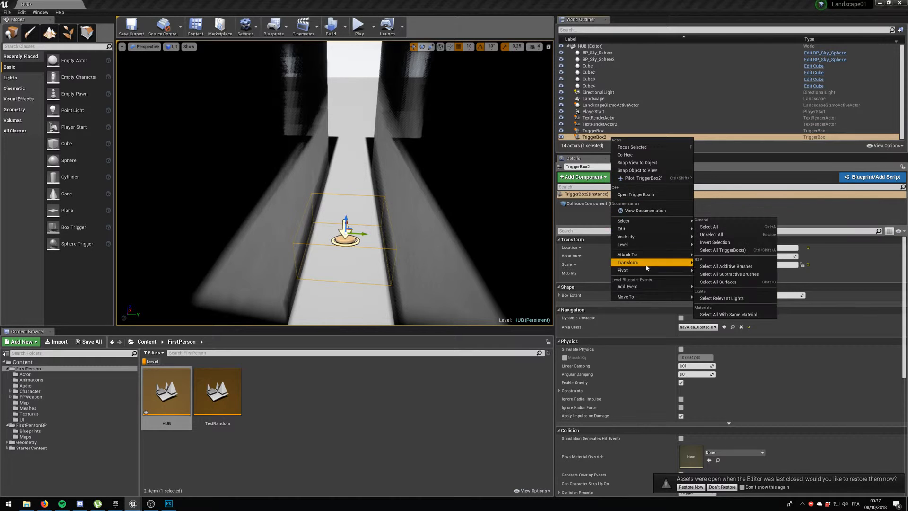
pyautogui.moveTo(659, 286)
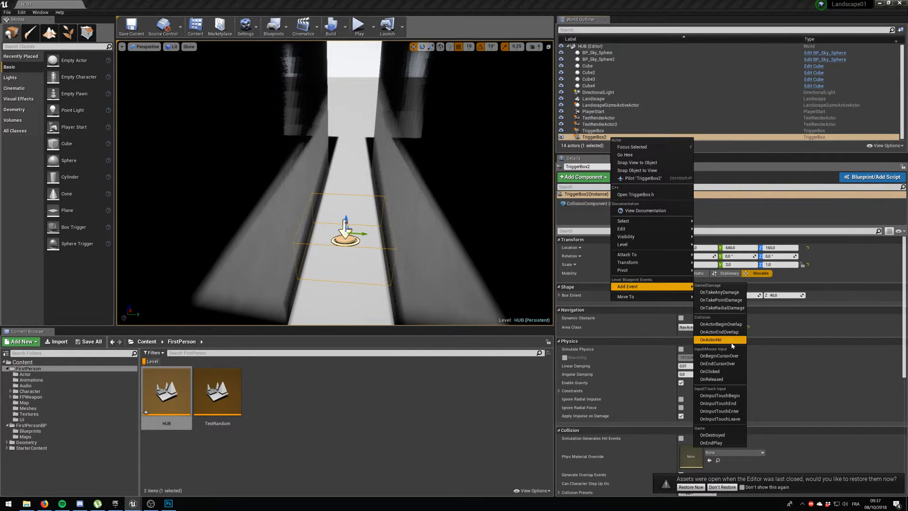
pyautogui.click(720, 324)
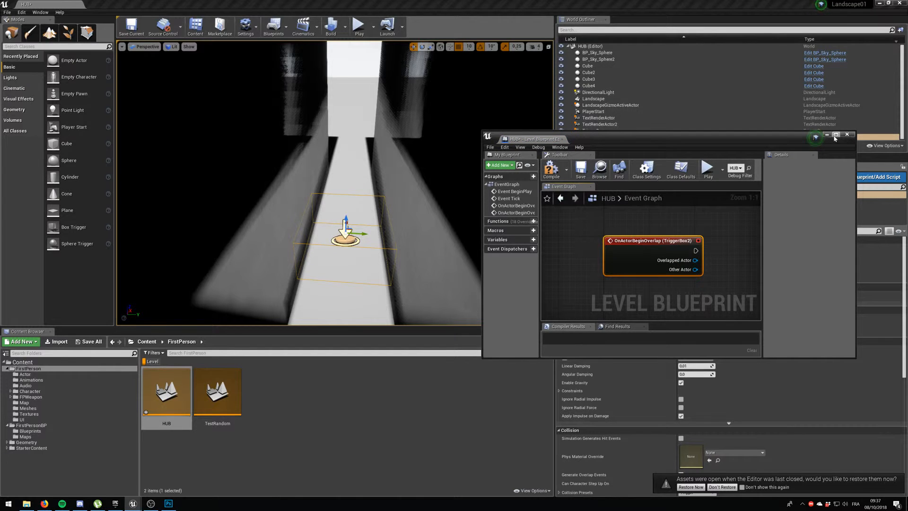
pyautogui.click(835, 135)
pyautogui.scroll(-3, 359, 182)
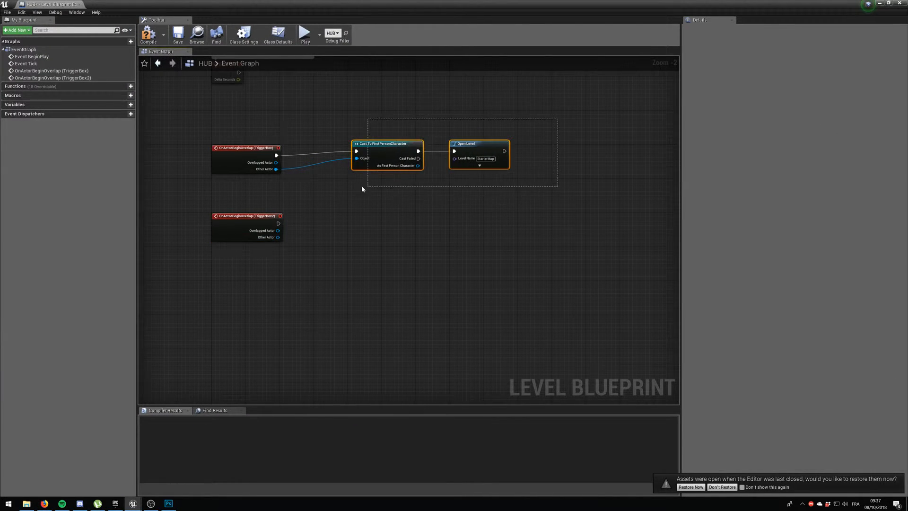
# Copy the Cast To FirstPersonCharacter and Open Level nodes and wire the copy to TriggerBox2's overlap event and Other Actor.
pyautogui.hotkey('ctrl', 'c')
pyautogui.hotkey('ctrl', 'v')
pyautogui.moveTo(381, 196); pyautogui.dragTo(368, 221)
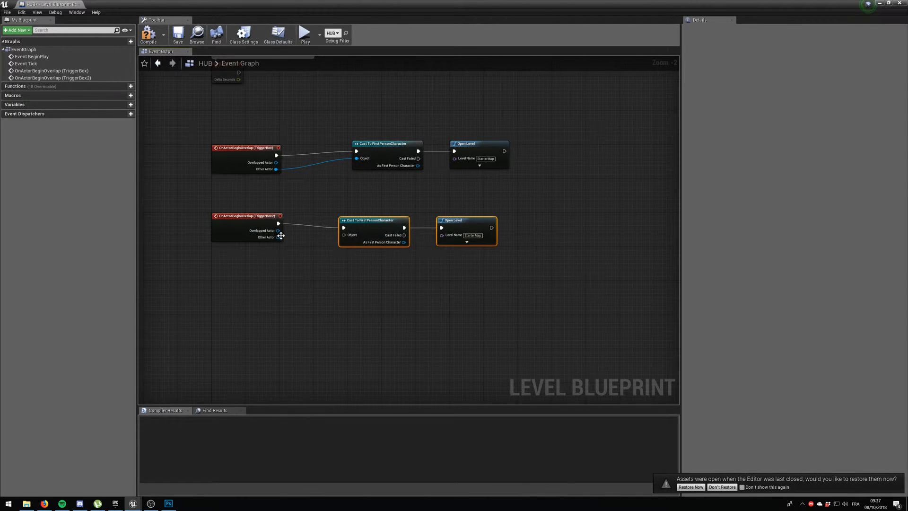
pyautogui.moveTo(279, 237); pyautogui.dragTo(317, 240)
# Change the level name in the copied Open Level node, then compile and save the HUB Level Blueprint.
pyautogui.press('BackSpace')
pyautogui.click(148, 33)
pyautogui.click(177, 33)
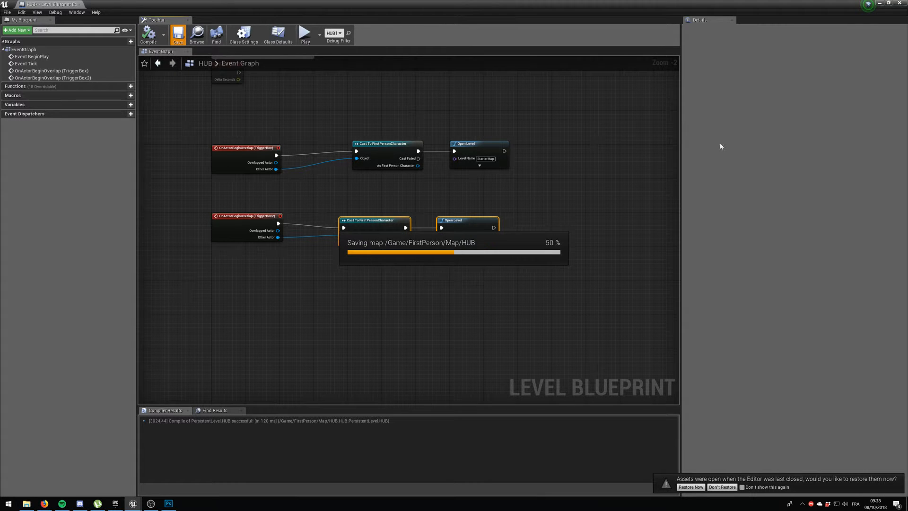
pyautogui.click(880, 3)
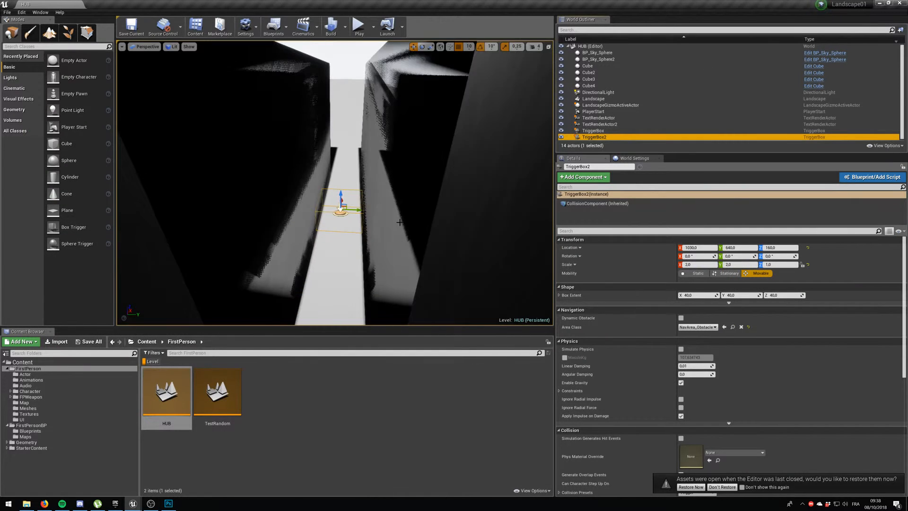
pyautogui.moveTo(335, 182)
pyautogui.mouseDown(button='right')
pyautogui.moveTo(431, 158)
pyautogui.moveTo(326, 186)
pyautogui.mouseUp(button='right')
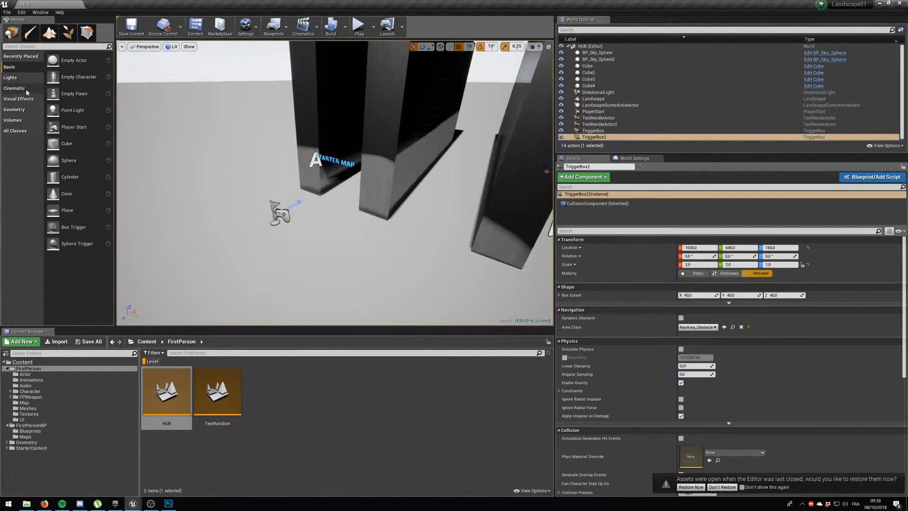
pyautogui.write('door')
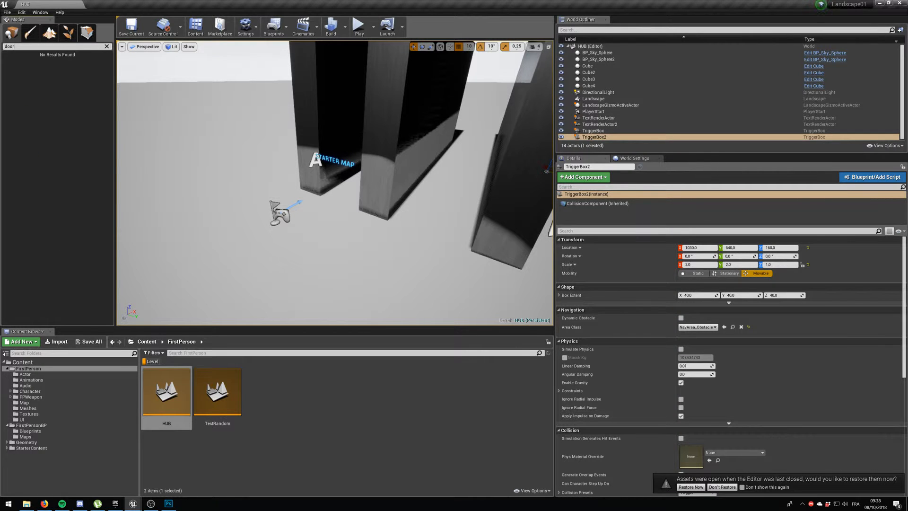
pyautogui.hotkey('ctrl', 'a')
pyautogui.press('BackSpace')
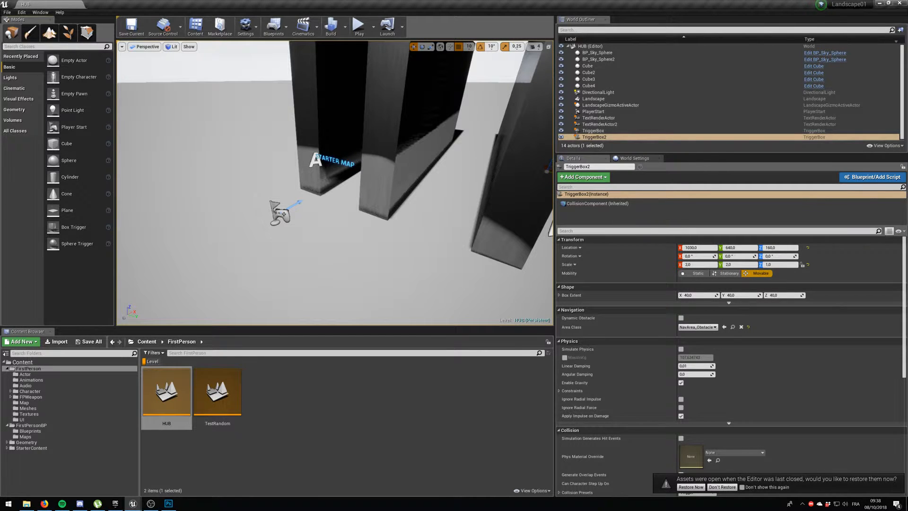
# Place an additive geometry box behind the player start at about X -390, Y 70, Z 200.
pyautogui.click(22, 109)
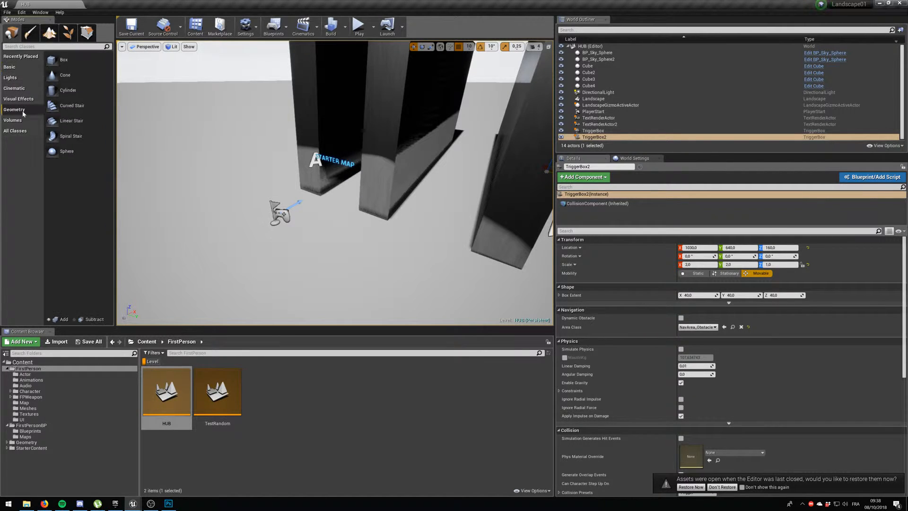
pyautogui.moveTo(65, 63)
pyautogui.mouseDown()
pyautogui.moveTo(227, 280)
pyautogui.moveTo(219, 237)
pyautogui.mouseUp()
pyautogui.press('f')
pyautogui.press('s')
pyautogui.press('d')
pyautogui.moveTo(219, 237); pyautogui.dragTo(193, 231, button='right')
pyautogui.moveTo(226, 228); pyautogui.dragTo(222, 228)
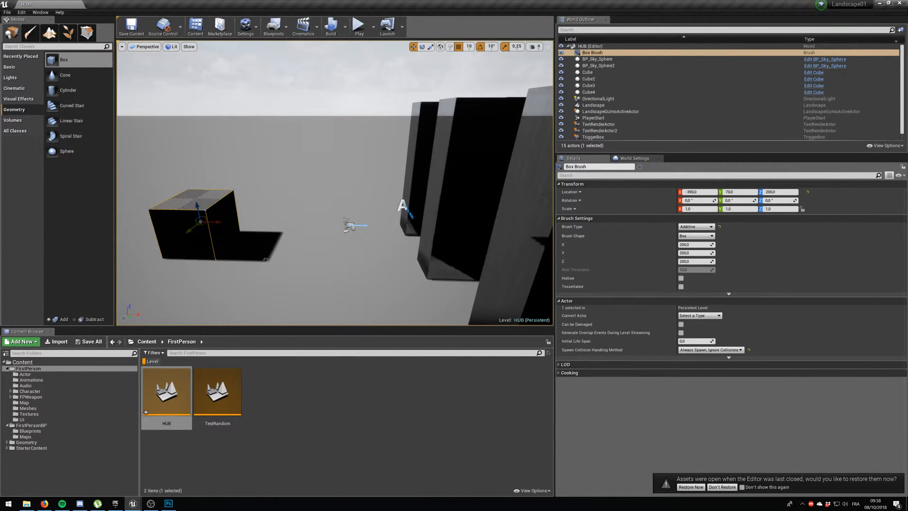
# Apply CubeMaterial to one side face of the geometry box.
pyautogui.click(595, 53)
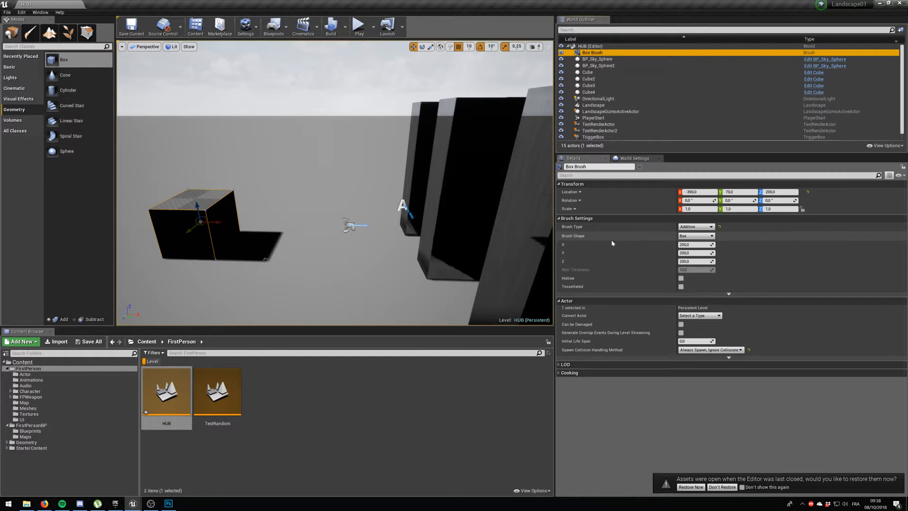
pyautogui.click(189, 210)
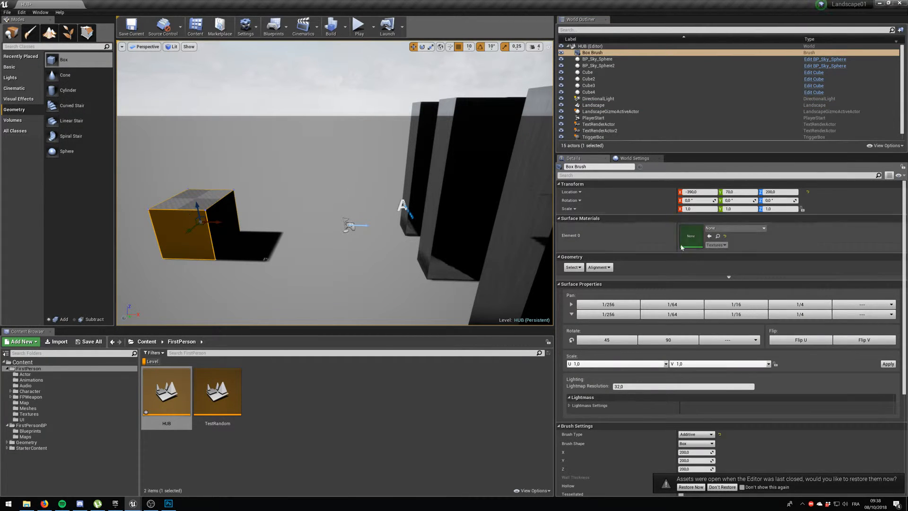
pyautogui.click(739, 227)
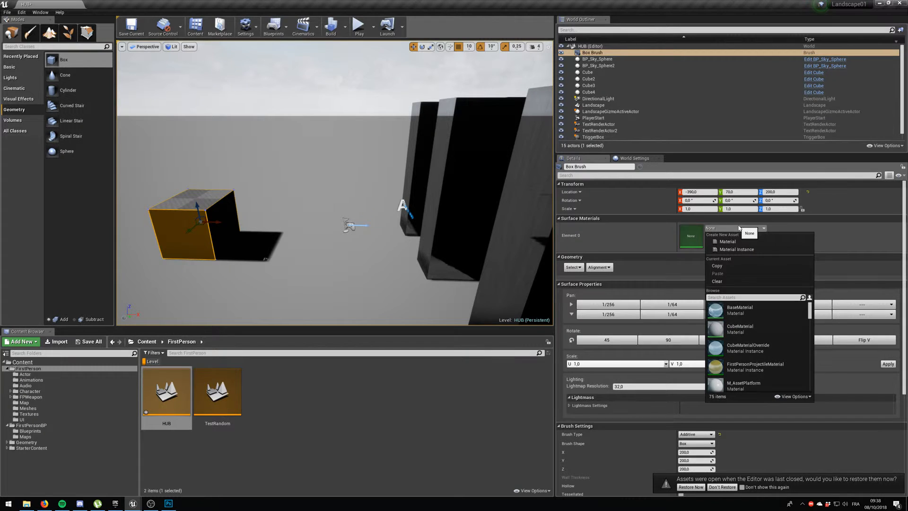
pyautogui.click(754, 326)
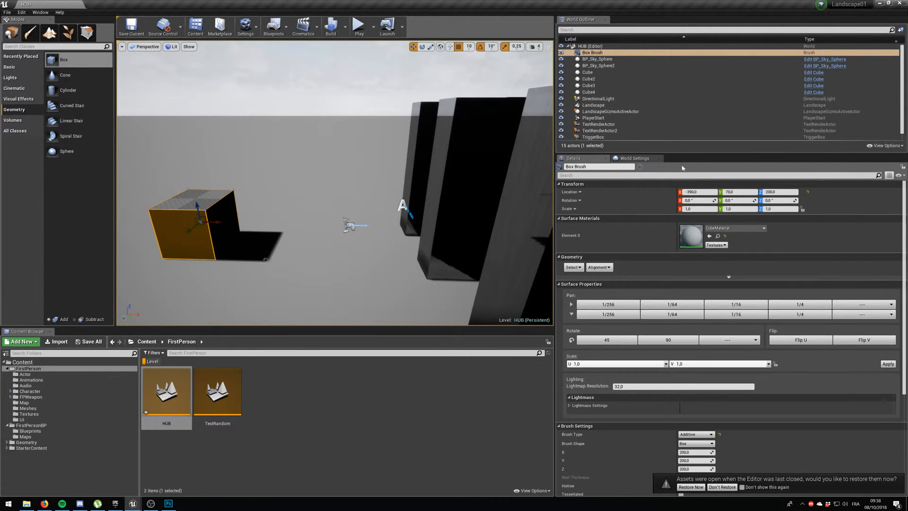
# Apply CubeMaterial to two more side faces and the top face of the geometry box.
pyautogui.click(207, 222)
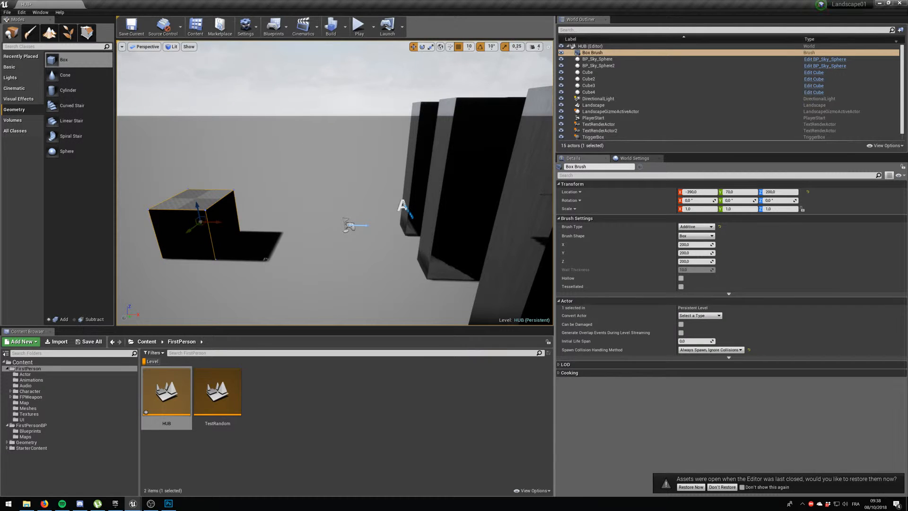
pyautogui.click(224, 221)
pyautogui.scroll(5, 224, 221)
pyautogui.click(736, 231)
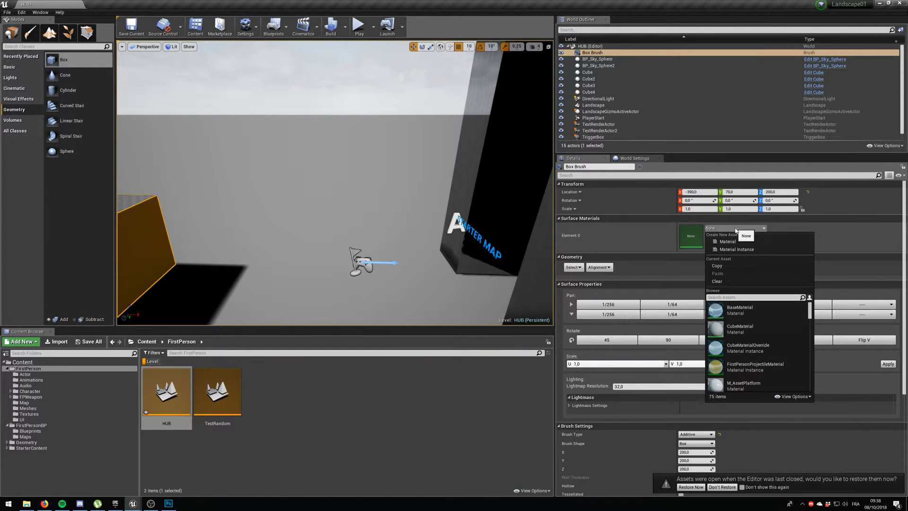
pyautogui.click(741, 327)
pyautogui.press('f')
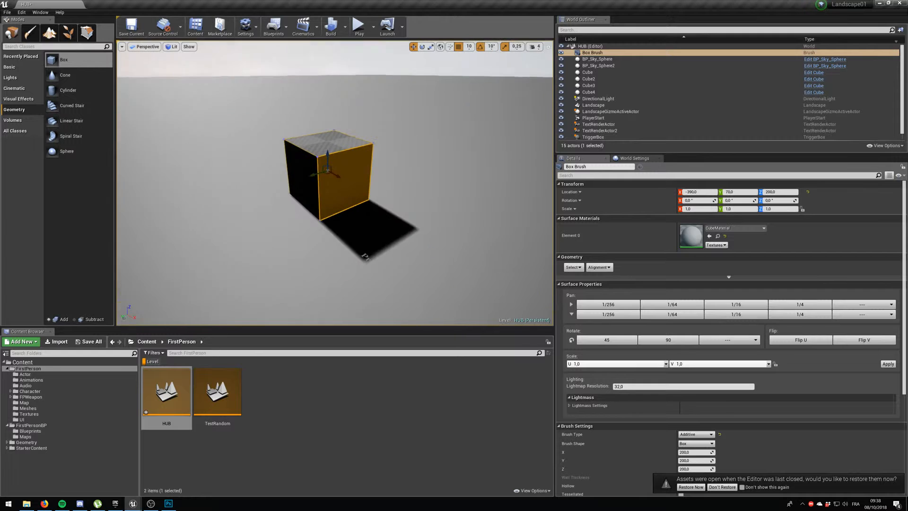
pyautogui.click(335, 140)
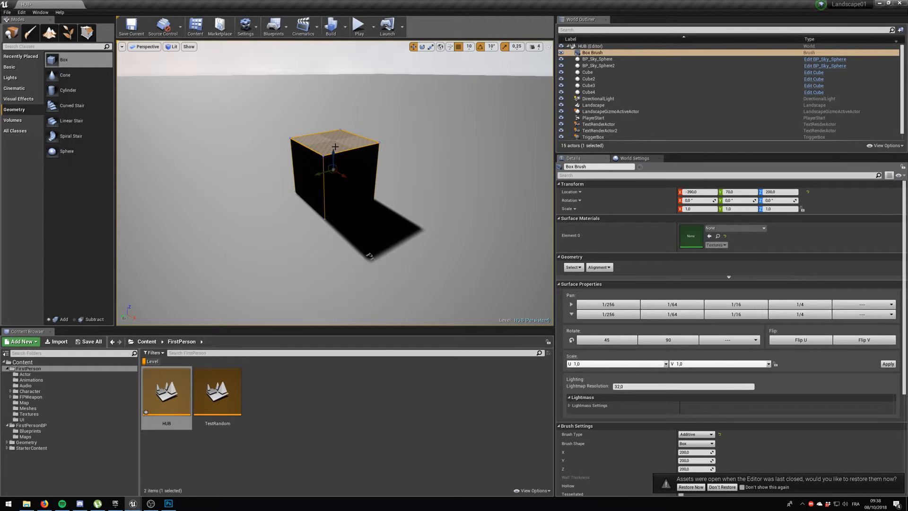
pyautogui.click(735, 228)
pyautogui.click(747, 326)
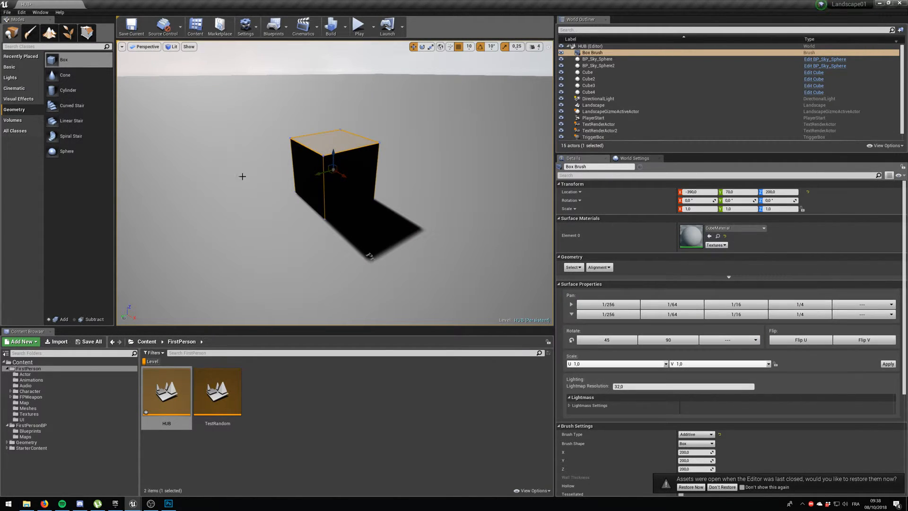
# Add a point light in front of the geometry box at about X -130, Y 0, Z 230.
pyautogui.moveTo(257, 160)
pyautogui.mouseDown(button='right')
pyautogui.moveTo(257, 106)
pyautogui.moveTo(257, 161)
pyautogui.mouseUp(button='right')
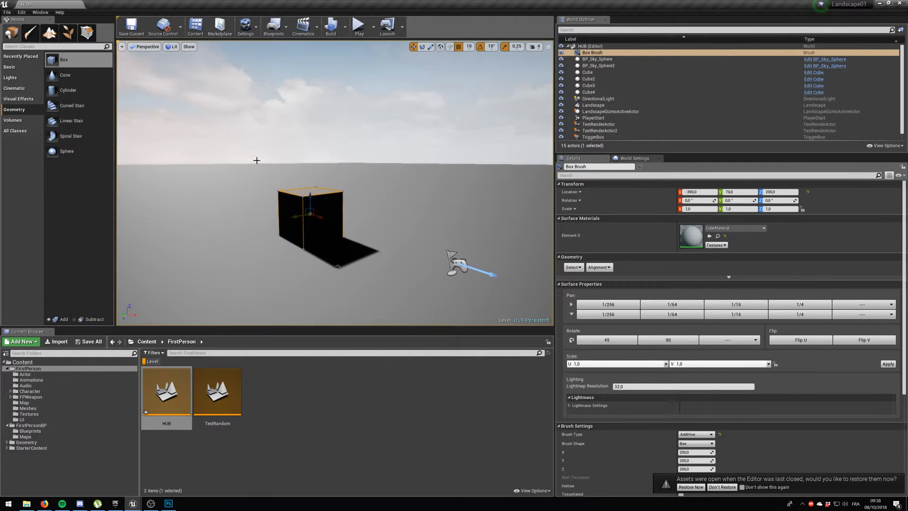
pyautogui.click(21, 78)
pyautogui.moveTo(72, 77); pyautogui.dragTo(371, 228)
pyautogui.moveTo(385, 231); pyautogui.dragTo(325, 227, button='right')
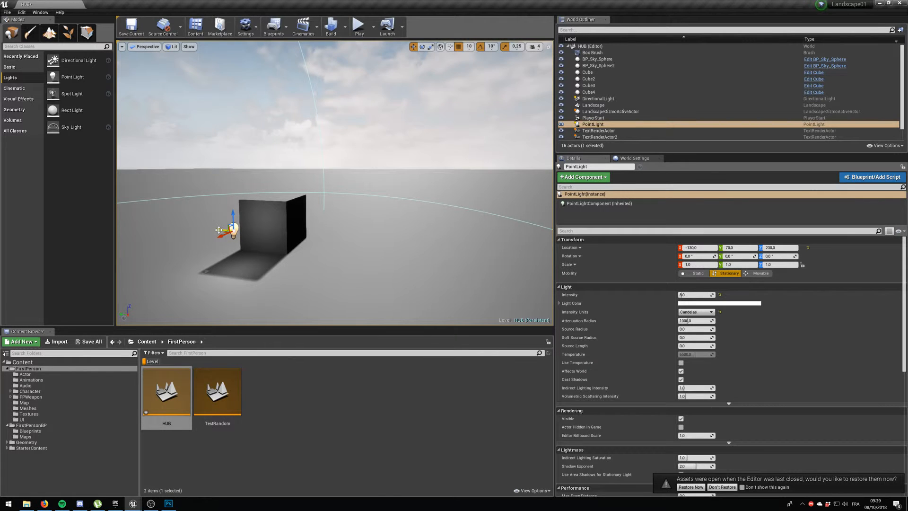
pyautogui.moveTo(218, 229); pyautogui.dragTo(239, 231)
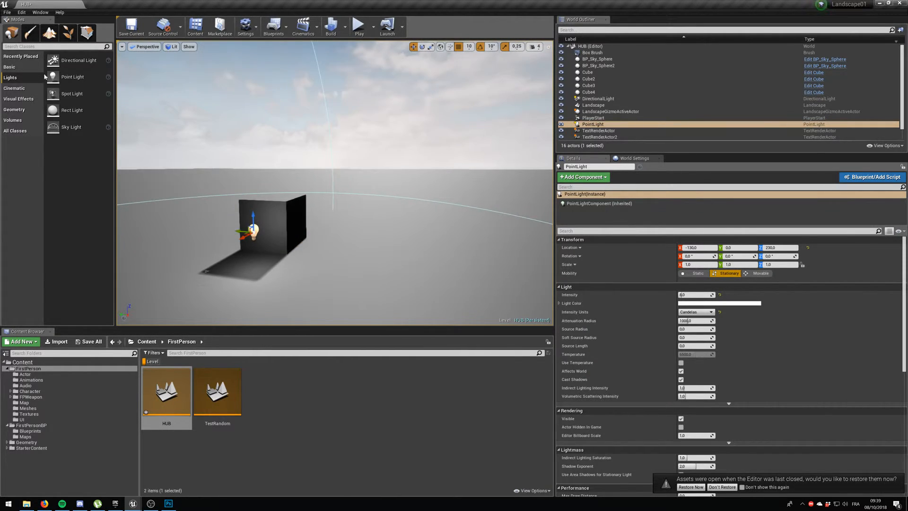
# Try a second directional light beside the box, adjusting its source angle and raising it, and delete that light.
pyautogui.moveTo(64, 60); pyautogui.dragTo(312, 210)
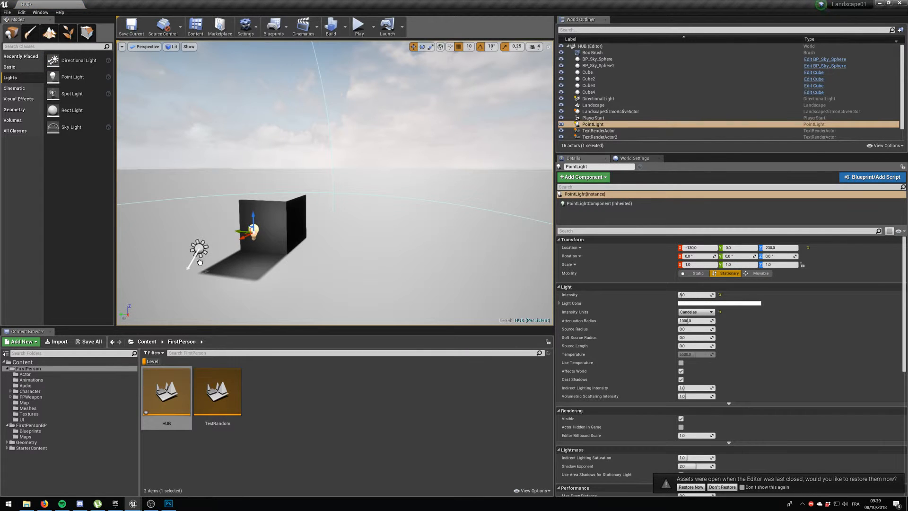
pyautogui.moveTo(199, 261); pyautogui.dragTo(199, 262)
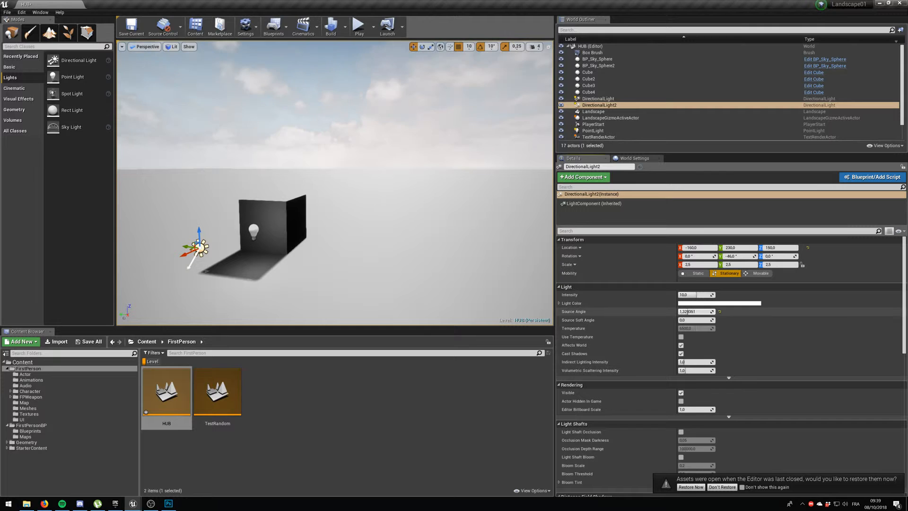
pyautogui.click(694, 313)
pyautogui.write('0,091255')
pyautogui.press('Return')
pyautogui.scroll(-5, 648, 449)
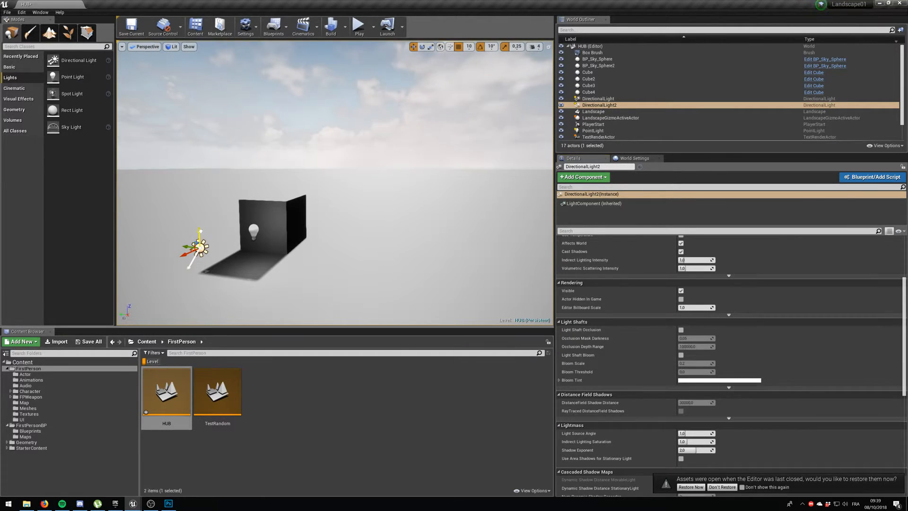
pyautogui.moveTo(198, 227); pyautogui.dragTo(201, 162)
pyautogui.moveTo(199, 128); pyautogui.dragTo(202, 166)
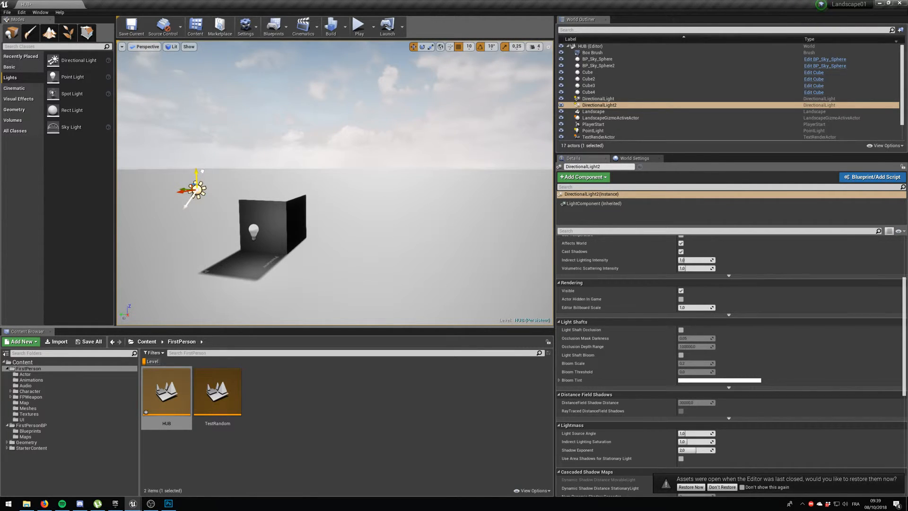
pyautogui.scroll(2, 724, 263)
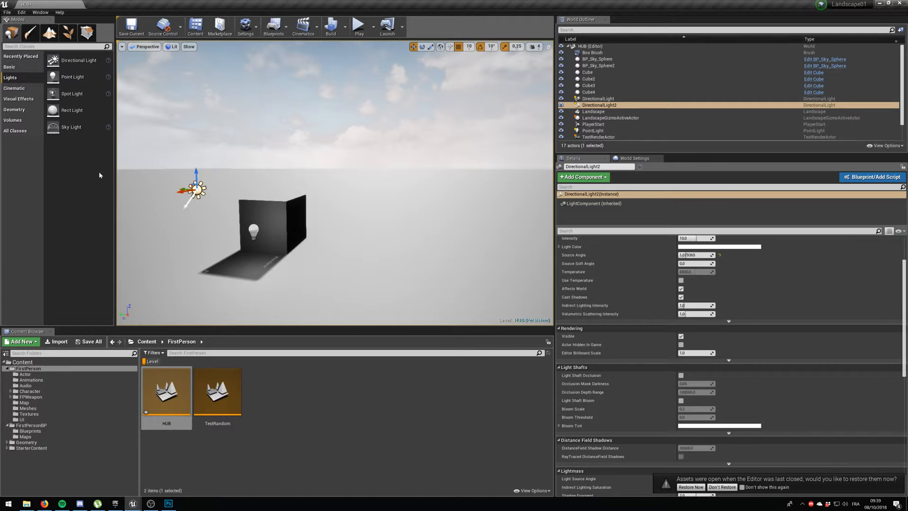
pyautogui.press('Delete')
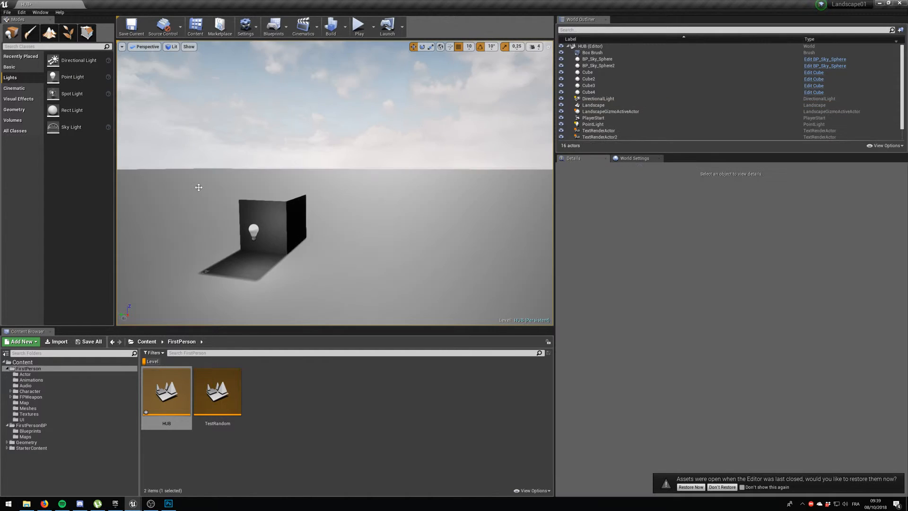
# Add a stationary spot light to the level and set its Z rotation to about 229°.
pyautogui.moveTo(72, 93); pyautogui.dragTo(212, 154)
pyautogui.press('d')
pyautogui.moveTo(213, 153); pyautogui.dragTo(285, 155, button='right')
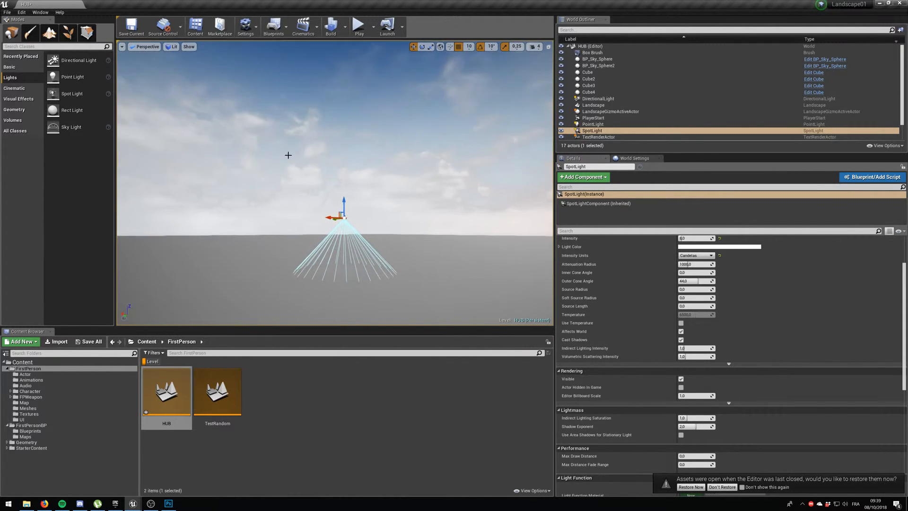
pyautogui.scroll(3, 670, 274)
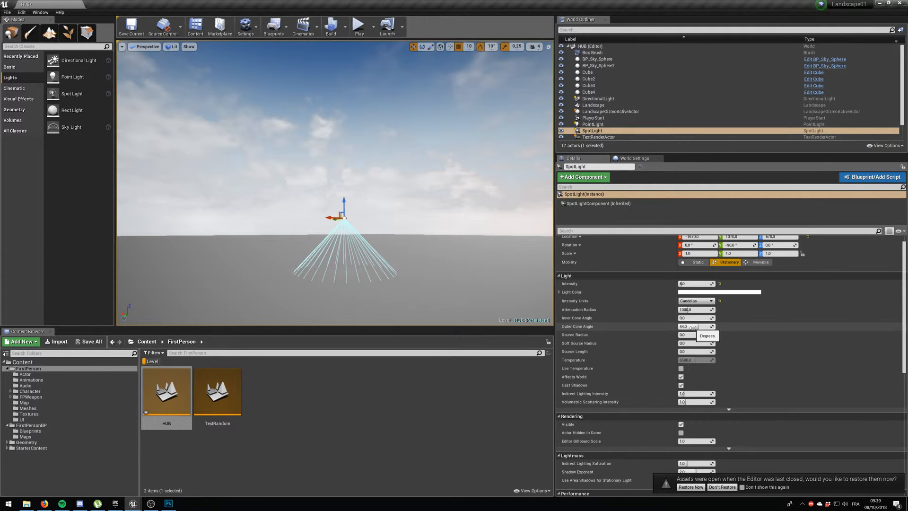
pyautogui.scroll(1, 695, 345)
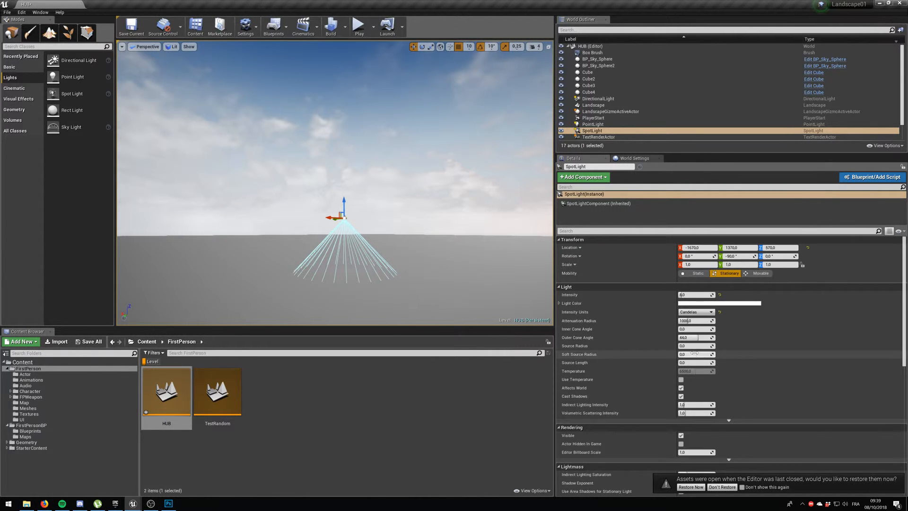
pyautogui.click(713, 273)
pyautogui.moveTo(740, 255); pyautogui.dragTo(799, 256)
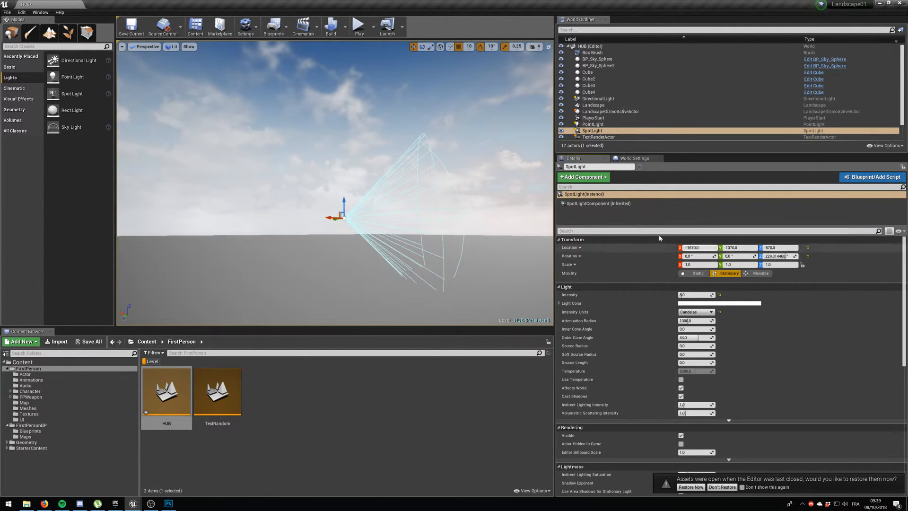
# Move the spot light towards the geometry box, to about X -100, Y 690, Z 440.
pyautogui.press('s')
pyautogui.moveTo(388, 220); pyautogui.dragTo(487, 229, button='right')
pyautogui.moveTo(342, 182); pyautogui.dragTo(341, 177, button='right')
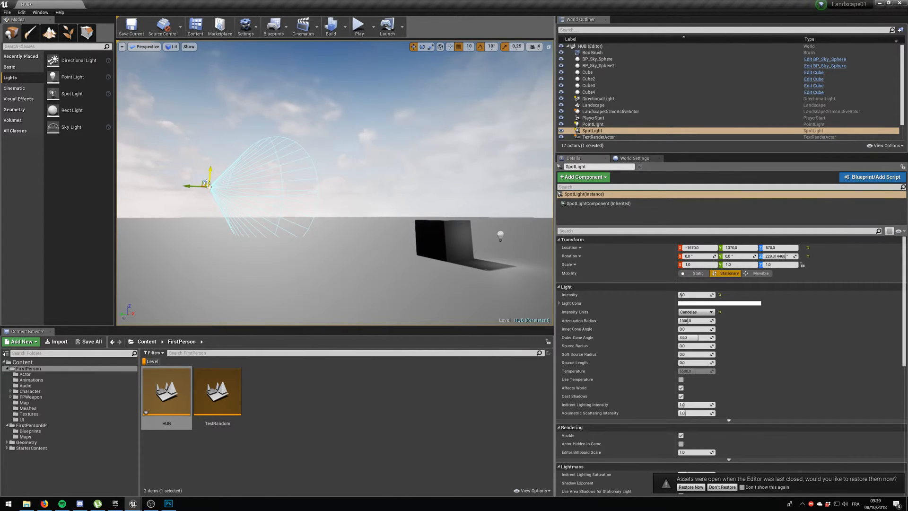
pyautogui.moveTo(207, 186); pyautogui.dragTo(126, 107)
pyautogui.moveTo(137, 111); pyautogui.dragTo(124, 109, button='right')
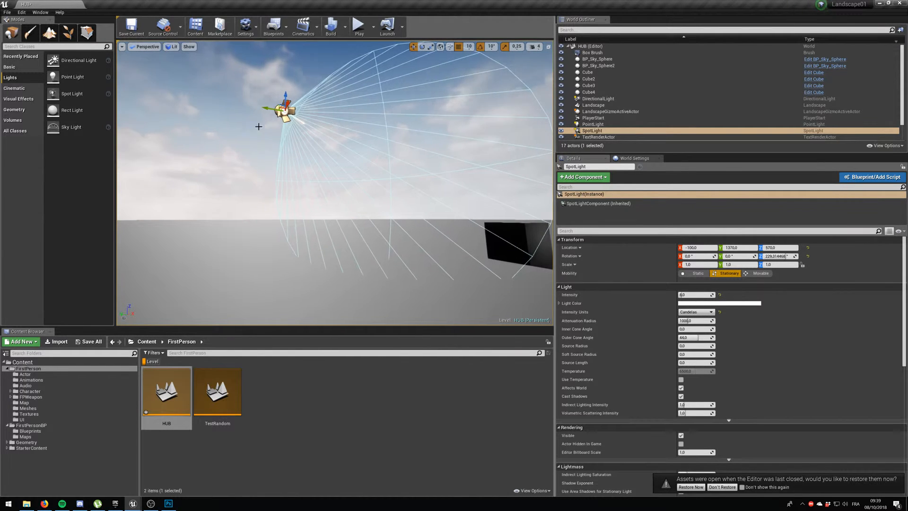
pyautogui.moveTo(266, 109); pyautogui.dragTo(472, 143)
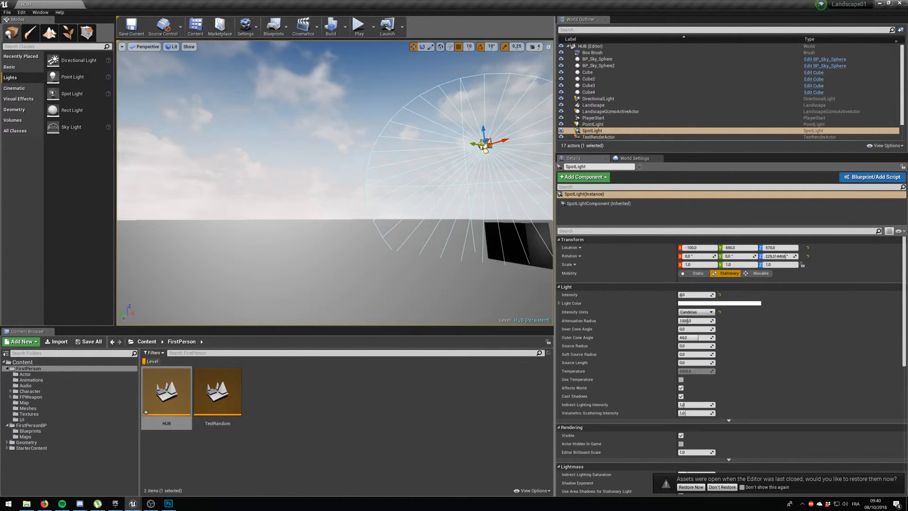
pyautogui.moveTo(473, 143); pyautogui.dragTo(544, 136, button='right')
pyautogui.press('w')
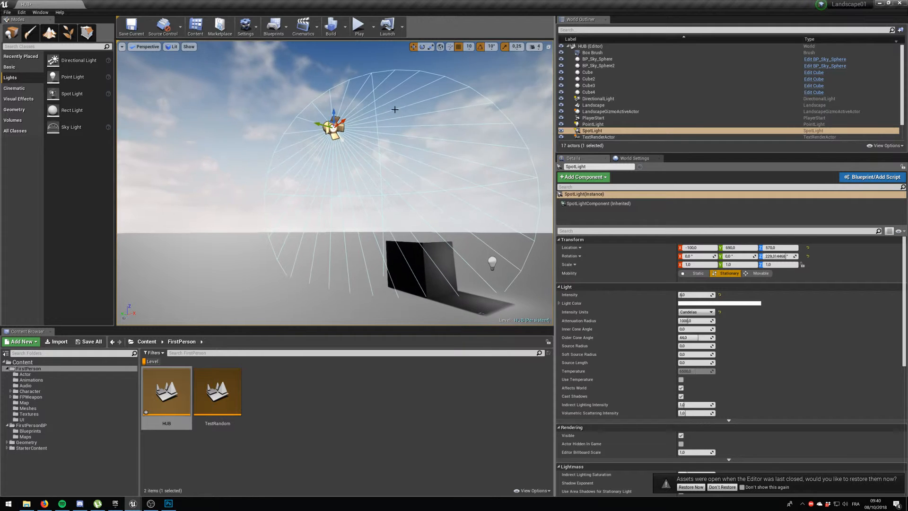
pyautogui.moveTo(333, 111); pyautogui.dragTo(333, 170)
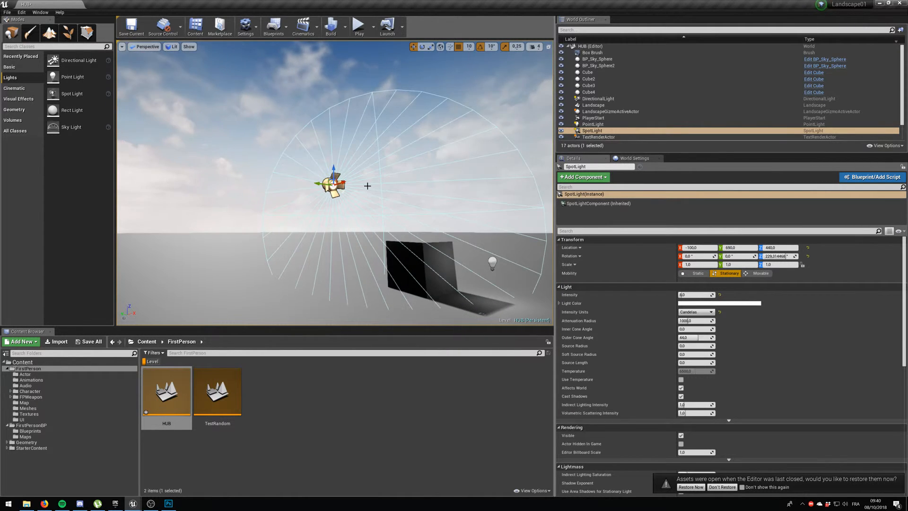
# Set the spot light's intensity to about 52.5 candelas and move the light closer to the box at about Y 410, Z 200.
pyautogui.press('d')
pyautogui.moveTo(366, 185); pyautogui.dragTo(295, 205, button='right')
pyautogui.press('d')
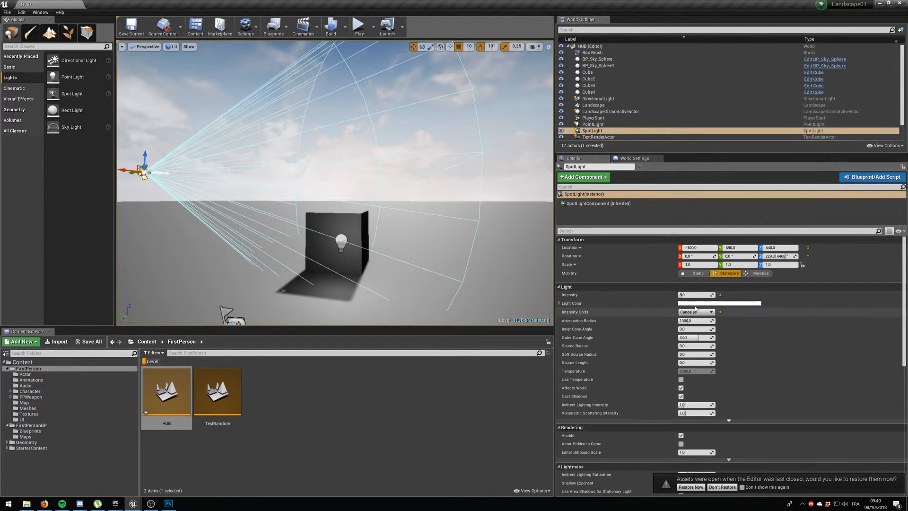
pyautogui.moveTo(690, 295); pyautogui.dragTo(716, 294)
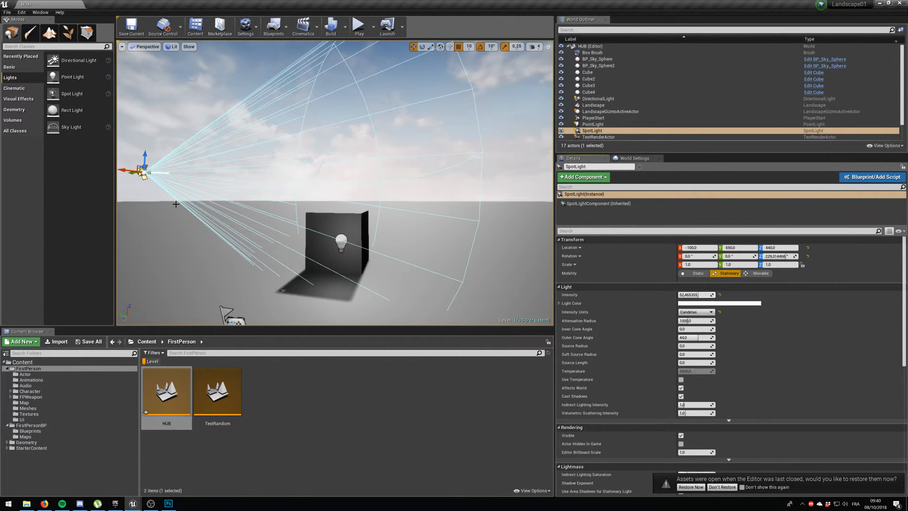
pyautogui.moveTo(131, 174); pyautogui.dragTo(131, 169, button='right')
pyautogui.moveTo(216, 179); pyautogui.dragTo(290, 201)
pyautogui.moveTo(311, 163); pyautogui.dragTo(318, 247)
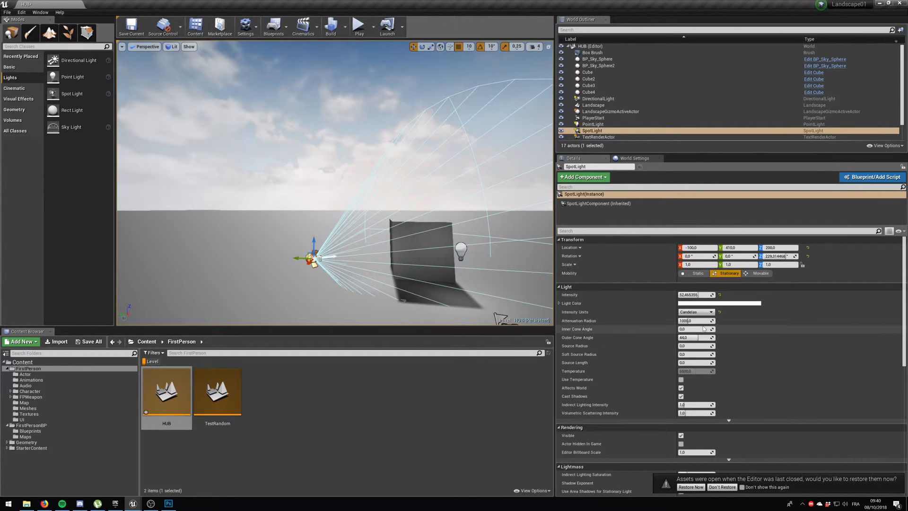
# Build only the lighting for the HUB level.
pyautogui.click(345, 29)
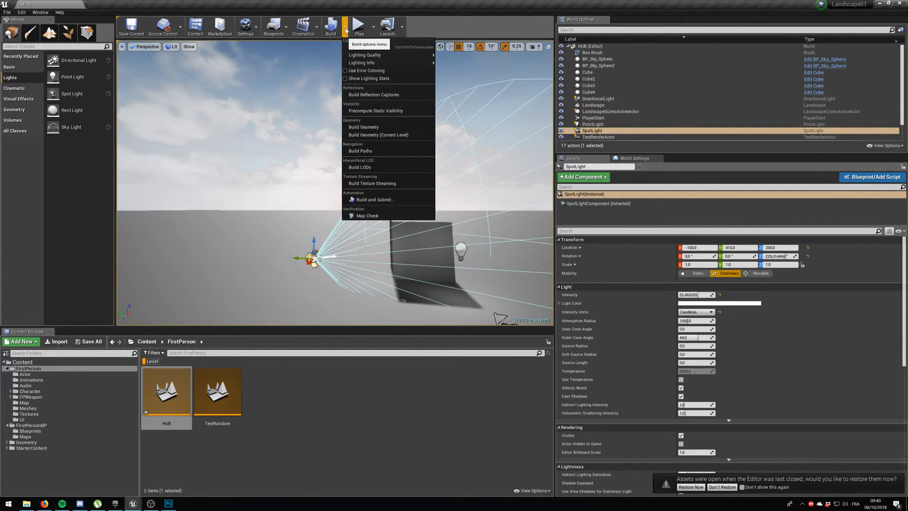
pyautogui.click(396, 47)
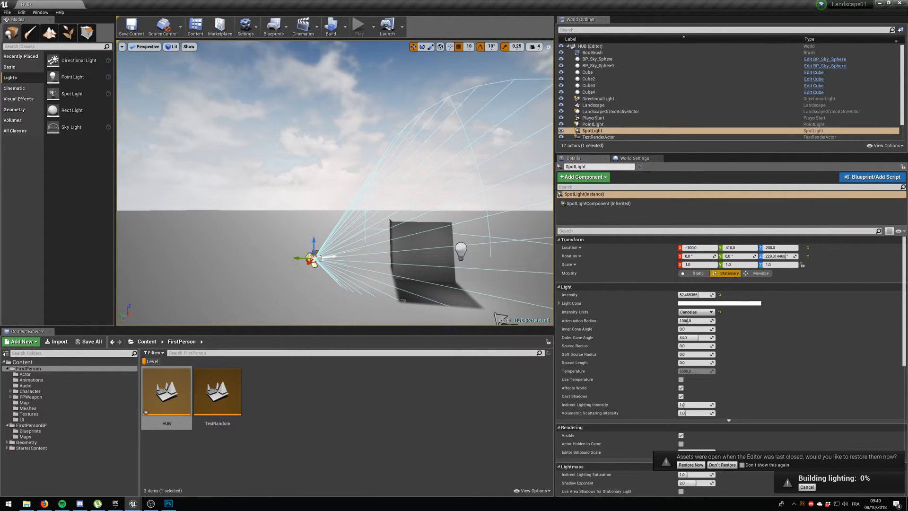
pyautogui.press('d')
pyautogui.moveTo(225, 152); pyautogui.dragTo(166, 163, button='right')
pyautogui.press('w')
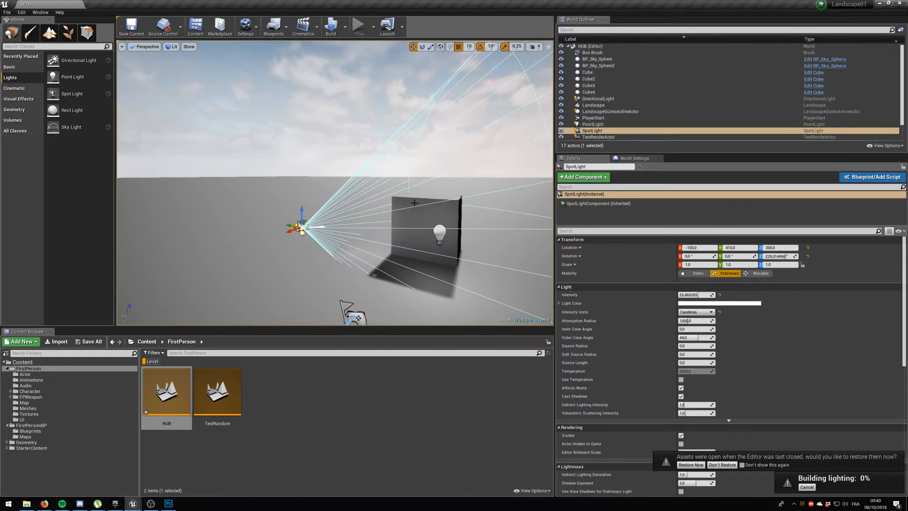
# Select the box face beside the point light, review its surface and brush settings, and close the lighting results log.
pyautogui.click(422, 204)
pyautogui.scroll(-4, 724, 306)
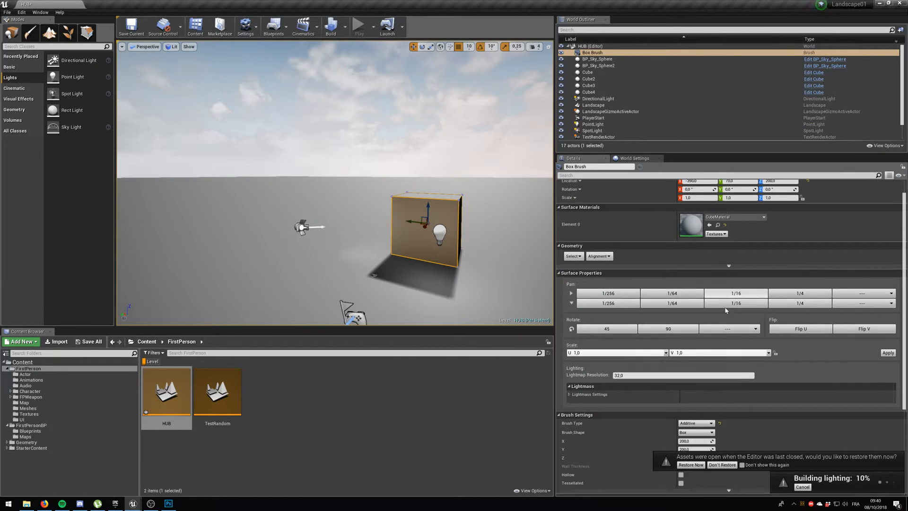
pyautogui.scroll(4, 725, 306)
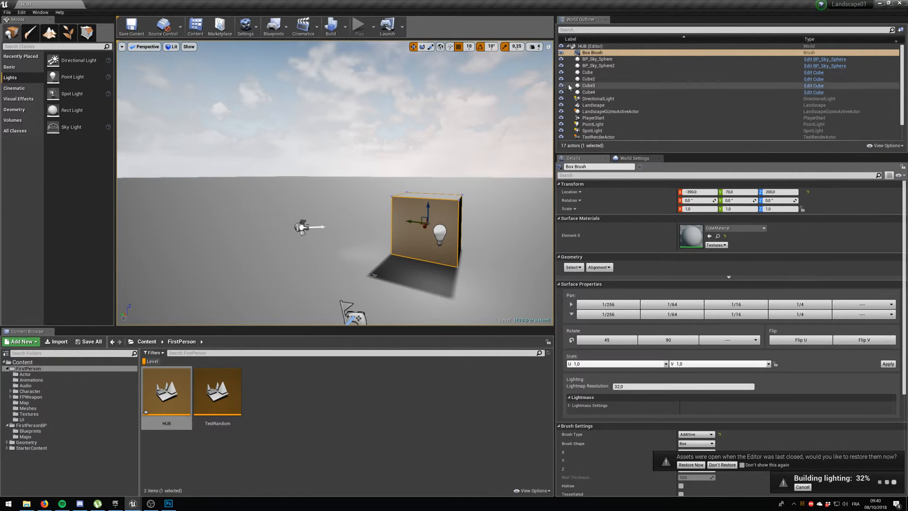
pyautogui.scroll(-4, 681, 245)
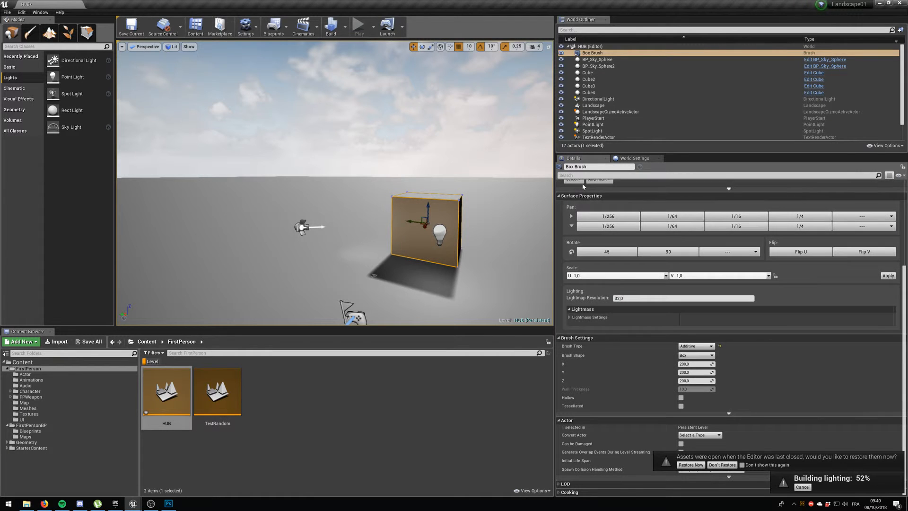
pyautogui.scroll(4, 599, 192)
pyautogui.scroll(1, 598, 189)
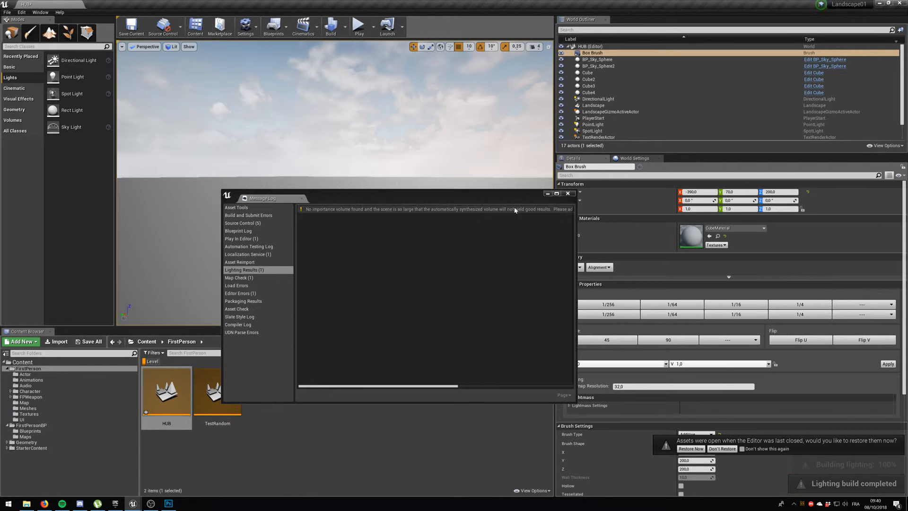
pyautogui.click(567, 193)
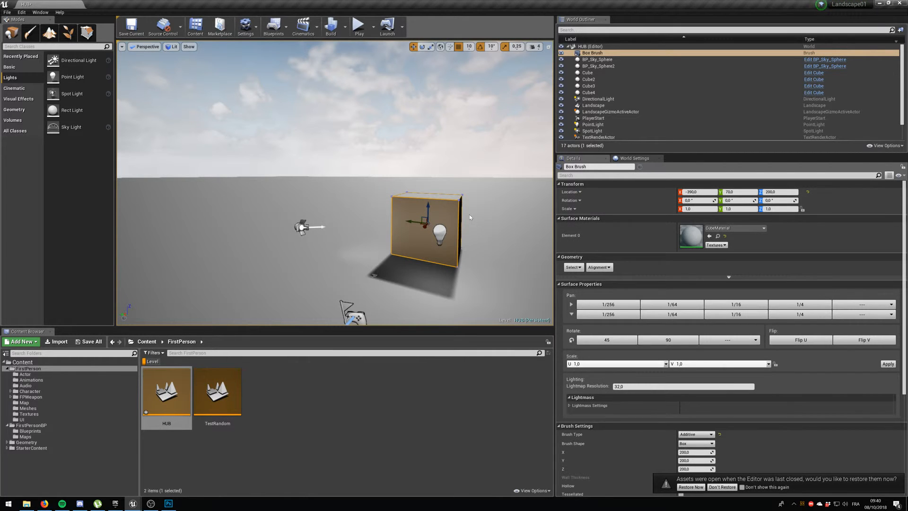
pyautogui.press('Escape')
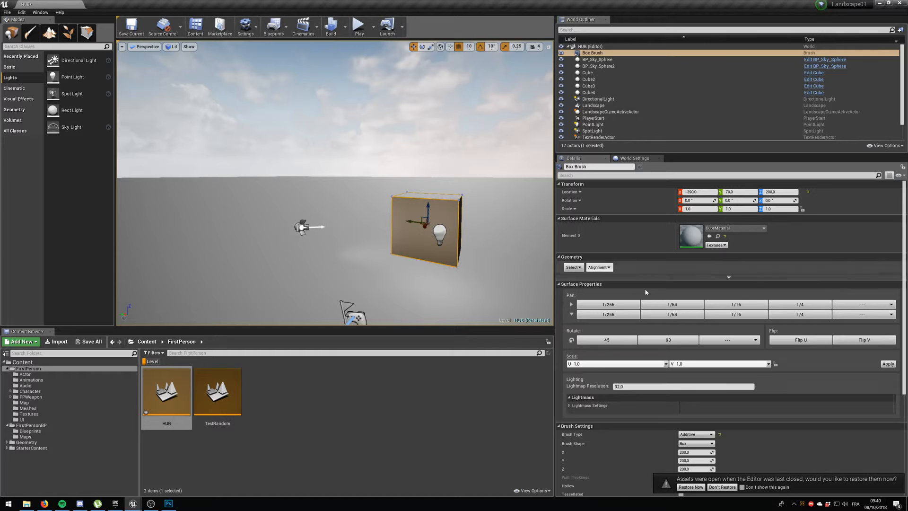
# Look through the geometry box's brush and actor settings, and browse the available volume classes.
pyautogui.scroll(-3, 680, 358)
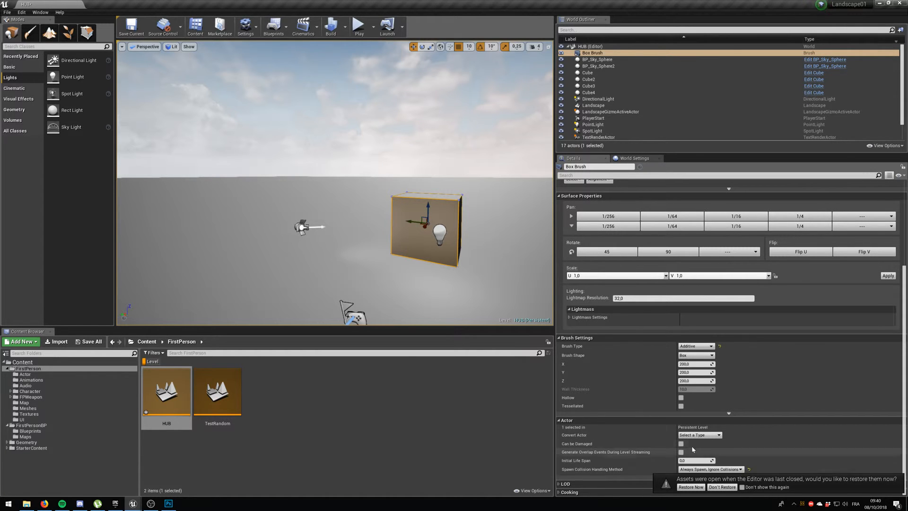
pyautogui.scroll(3, 638, 388)
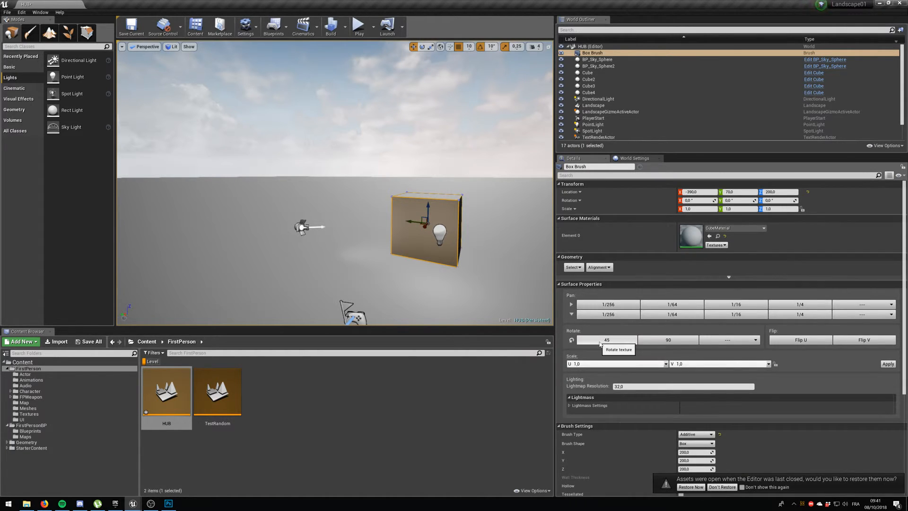
pyautogui.click(634, 159)
pyautogui.click(564, 159)
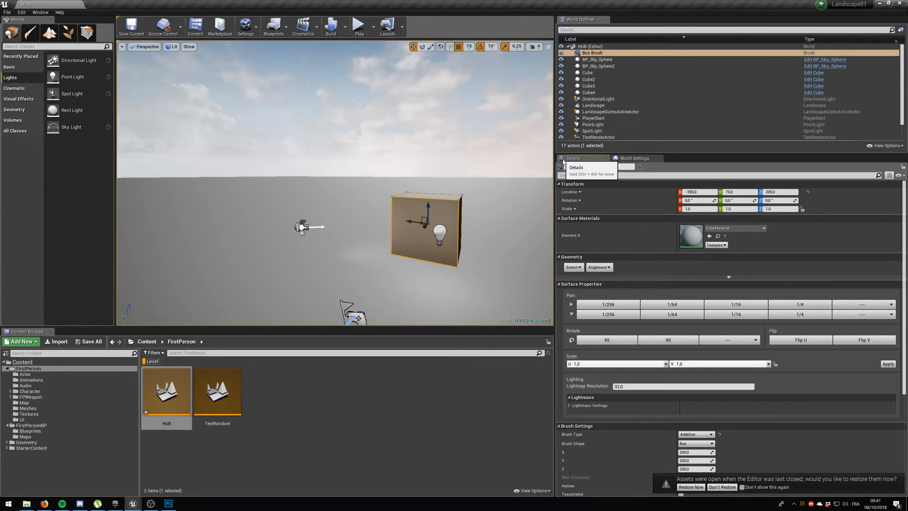
pyautogui.click(594, 53)
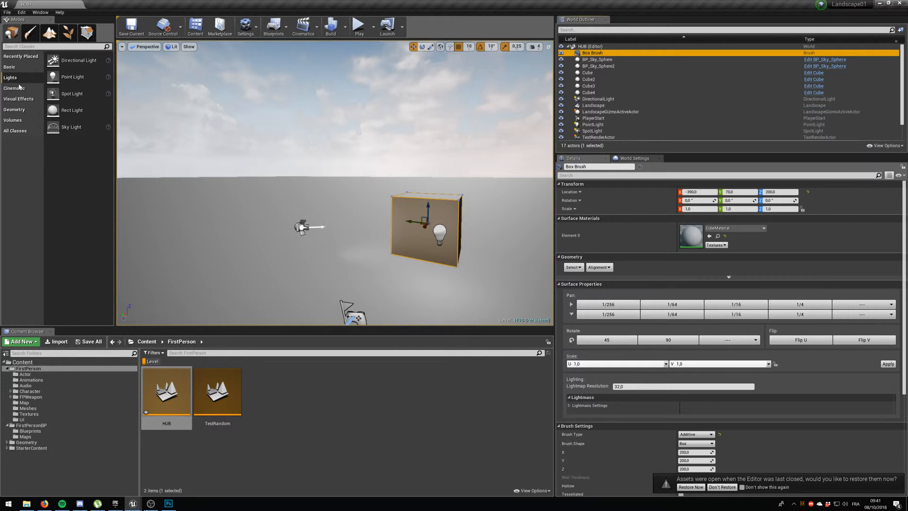
pyautogui.click(13, 120)
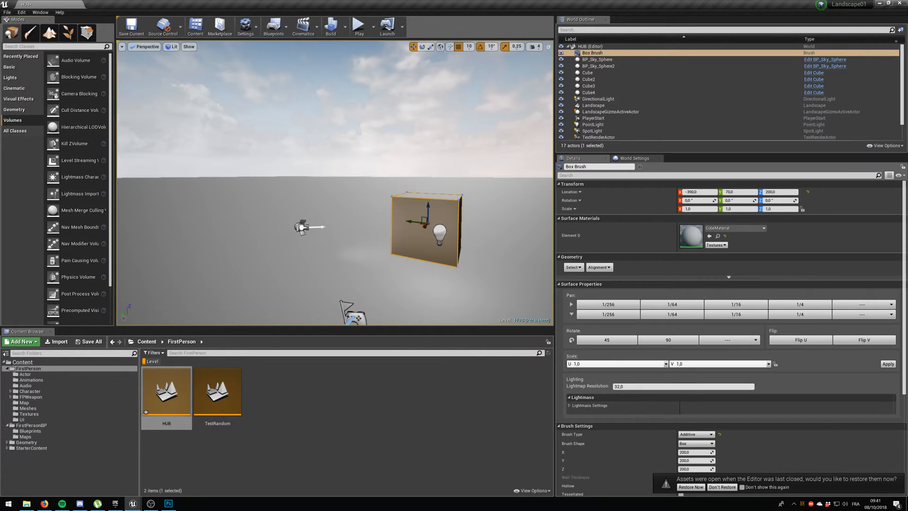
pyautogui.scroll(-3, 660, 434)
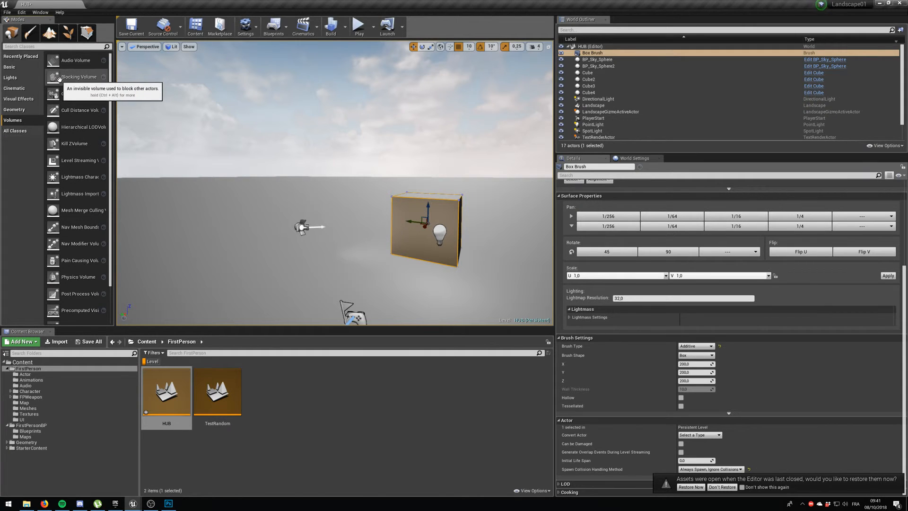
pyautogui.scroll(-2, 56, 128)
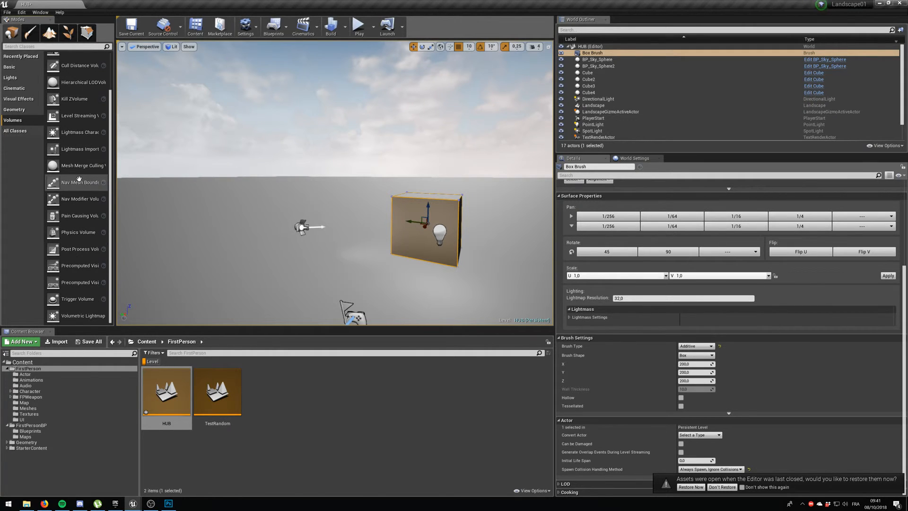
pyautogui.scroll(2, 60, 156)
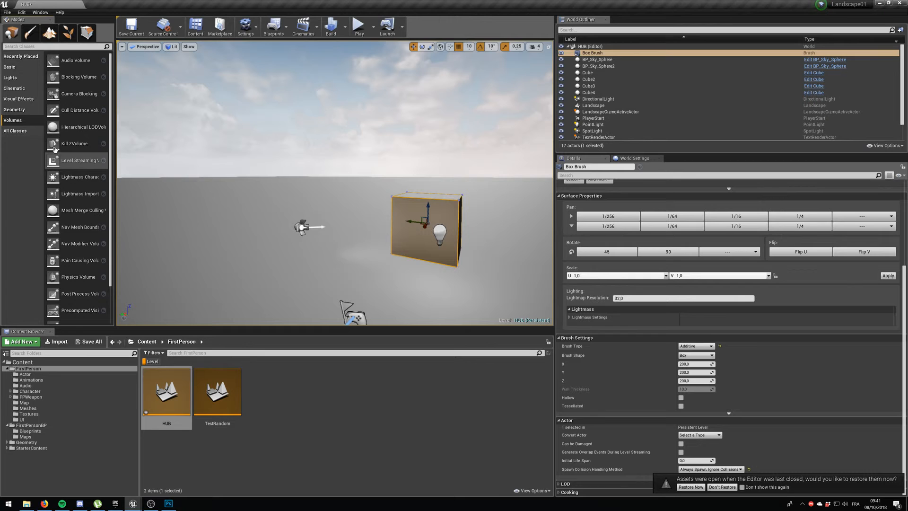
# Add a second geometry box between the spot light and the existing box, and delete it again.
pyautogui.click(14, 109)
pyautogui.moveTo(64, 59)
pyautogui.mouseDown()
pyautogui.moveTo(364, 226)
pyautogui.moveTo(364, 251)
pyautogui.mouseUp()
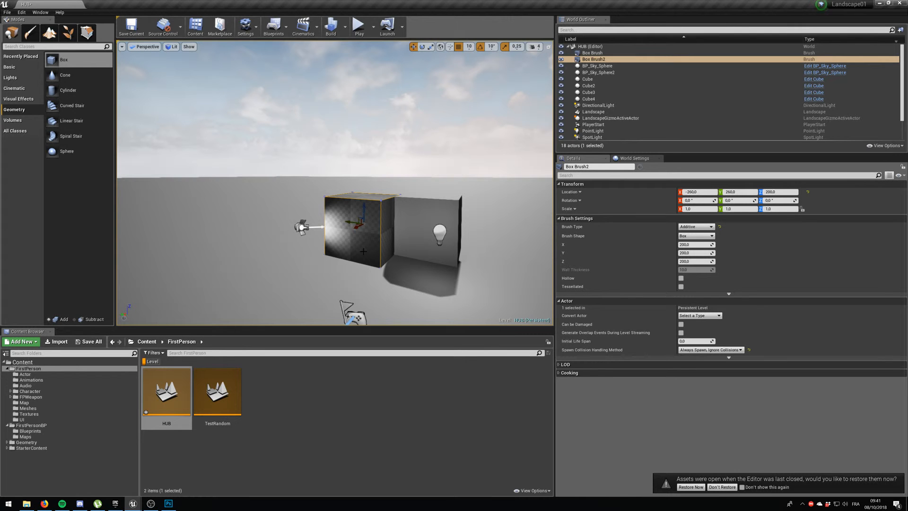
pyautogui.click(402, 225)
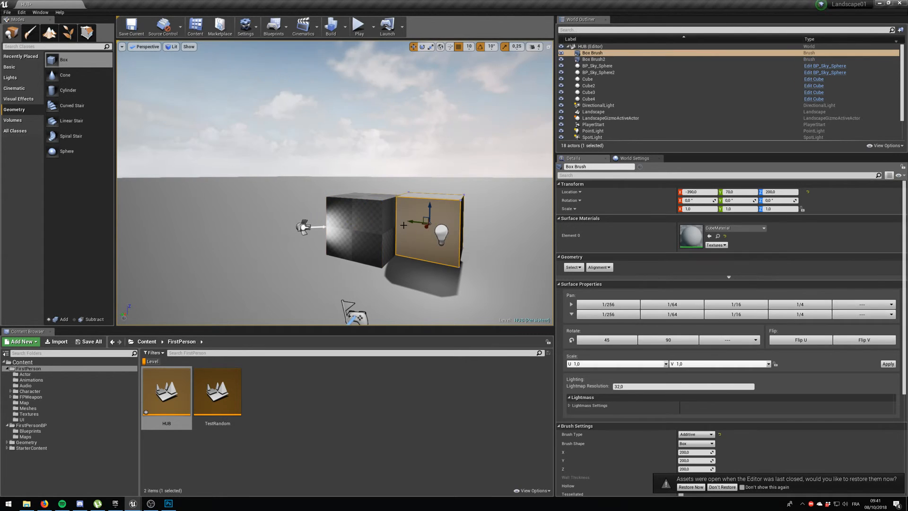
pyautogui.click(363, 224)
pyautogui.press('Delete')
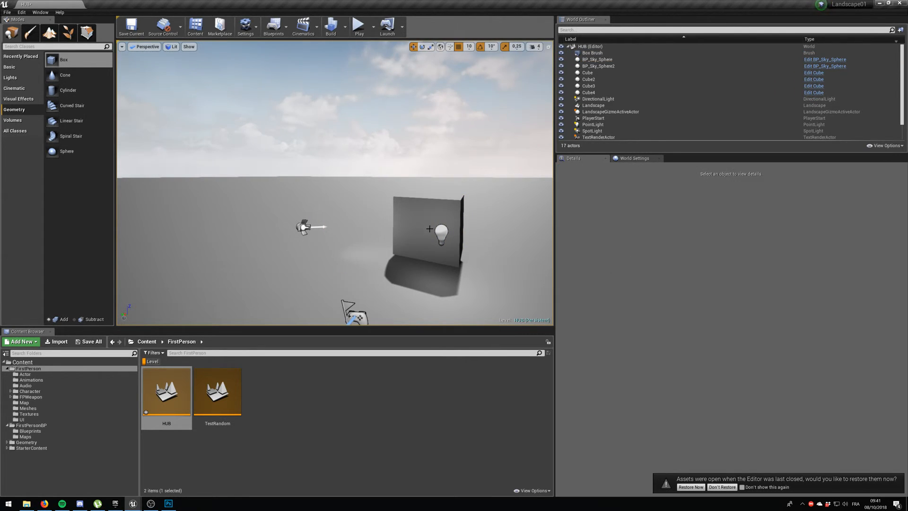
# Set the landscape's collision preset to OverlapAll.
pyautogui.click(386, 223)
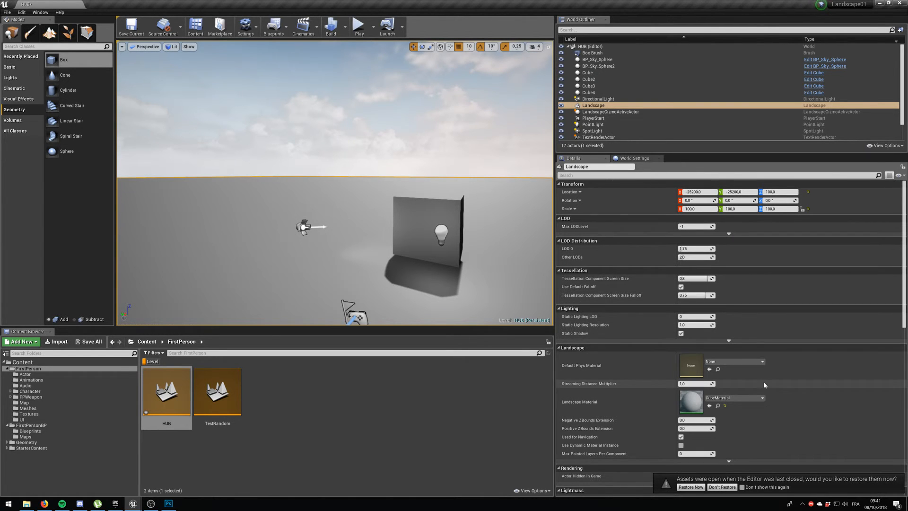
pyautogui.scroll(-1, 763, 385)
pyautogui.scroll(-6, 763, 381)
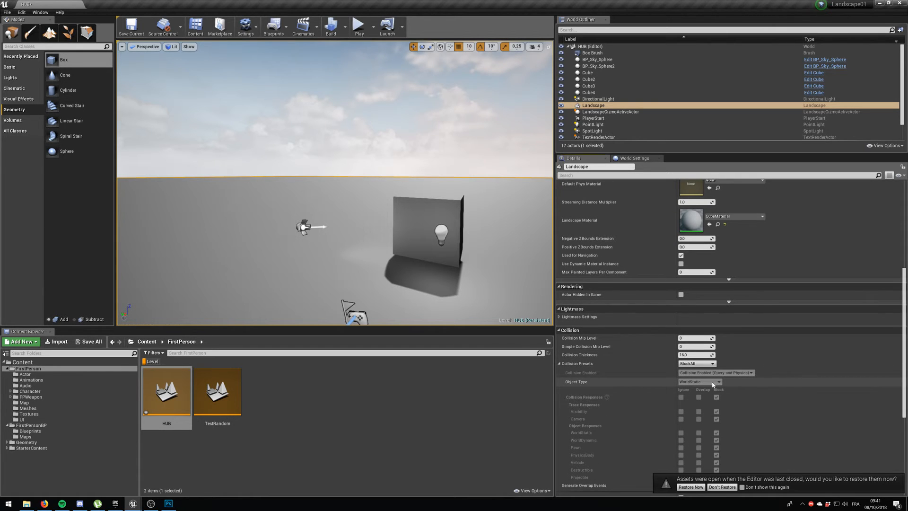
pyautogui.click(700, 367)
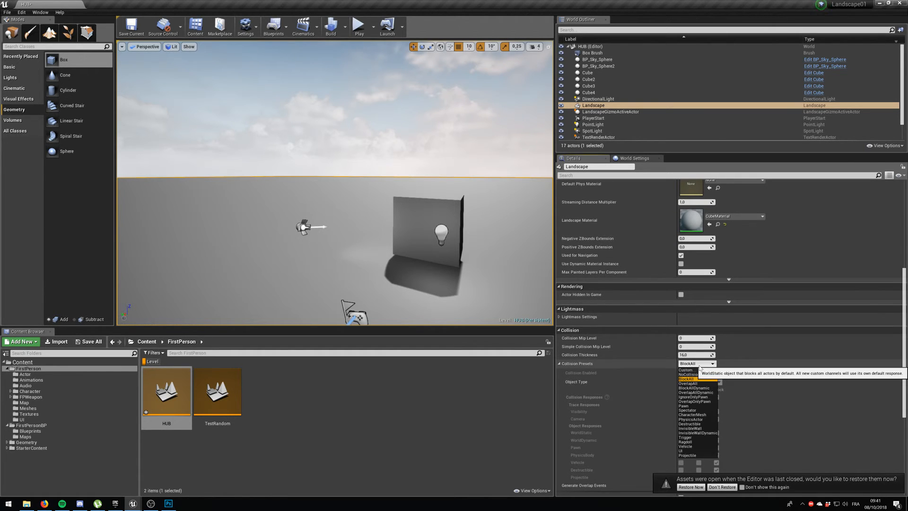
pyautogui.click(694, 384)
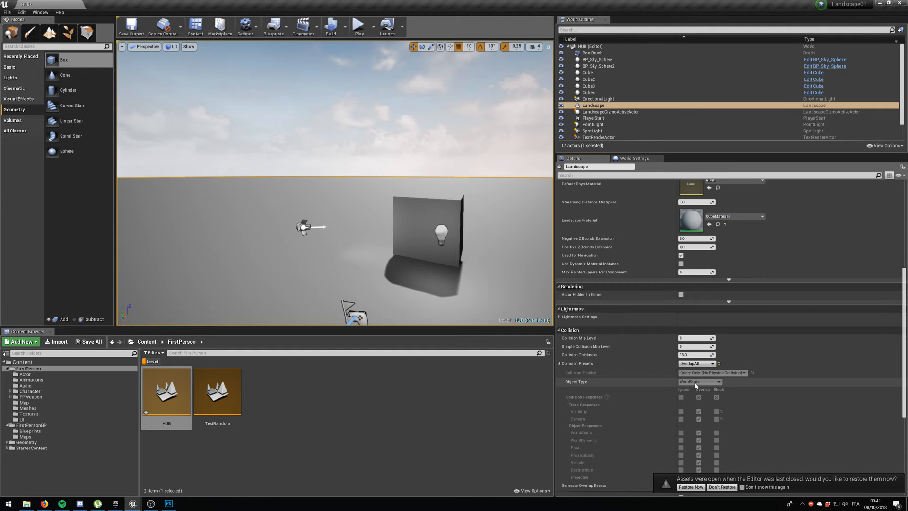
pyautogui.click(694, 364)
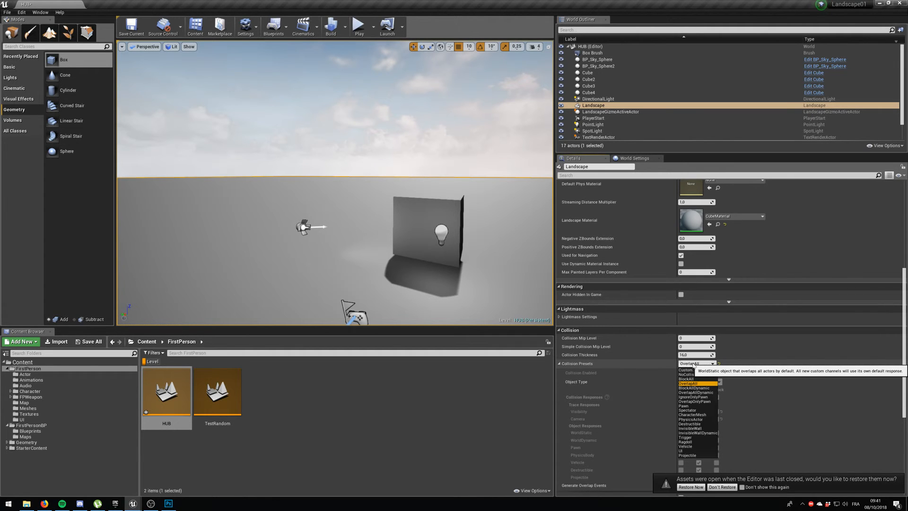
pyautogui.click(694, 364)
pyautogui.scroll(8, 709, 312)
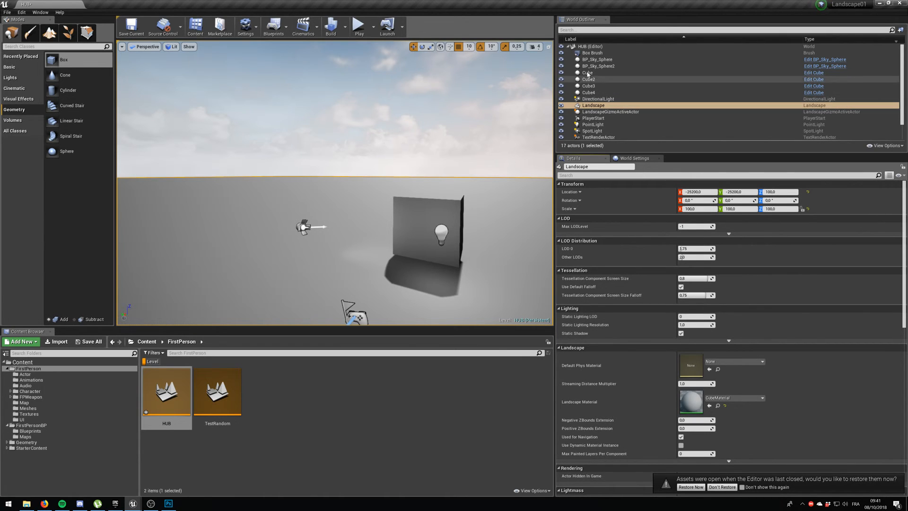
# Select the geometry box and check its settings for collision options, comparing them with the landscape's collision settings.
pyautogui.click(436, 211)
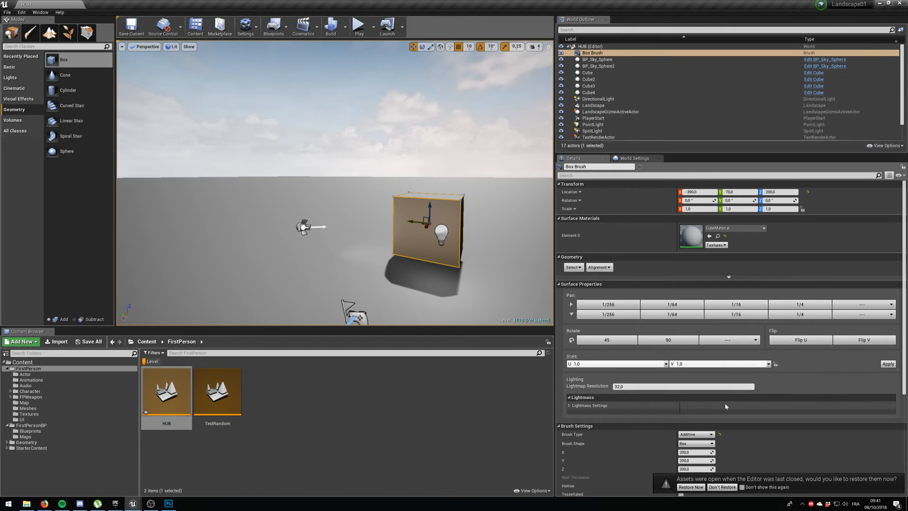
pyautogui.scroll(-3, 726, 407)
pyautogui.scroll(3, 726, 406)
pyautogui.hotkey('ctrl', 'z')
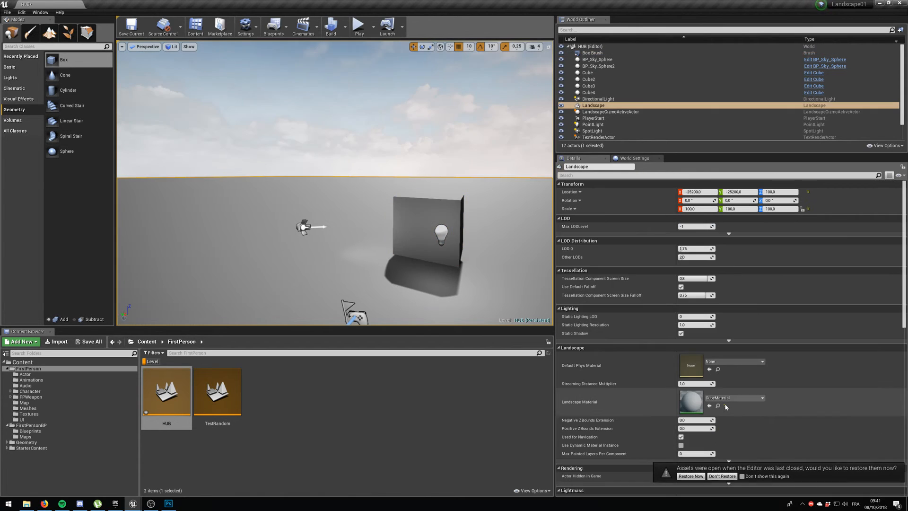
pyautogui.scroll(-5, 726, 407)
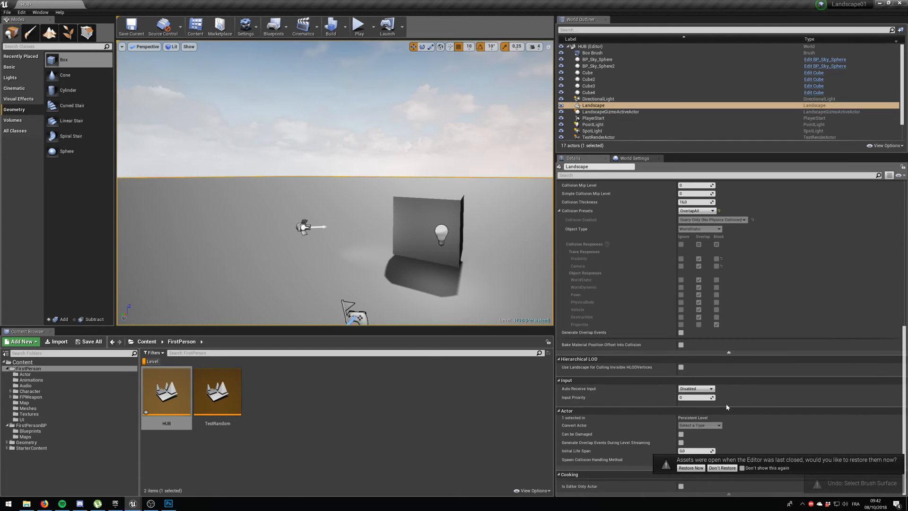
pyautogui.click(434, 204)
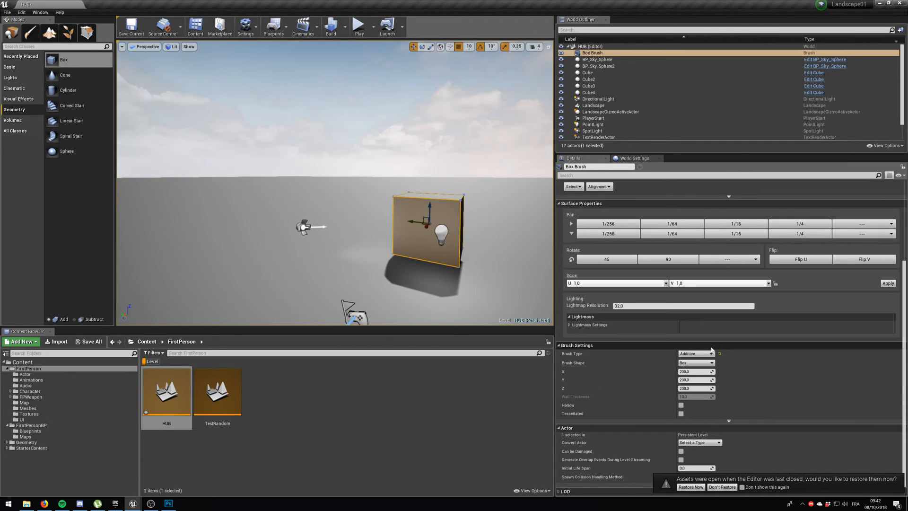
# Save the HUB level and briefly play-test it to check the landscape's collision behaviour.
pyautogui.click(132, 28)
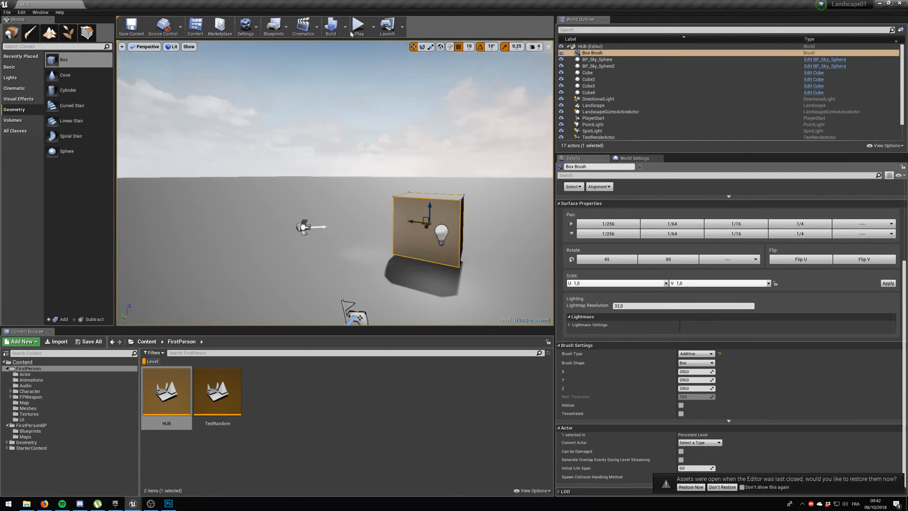
pyautogui.click(359, 27)
pyautogui.press('Escape')
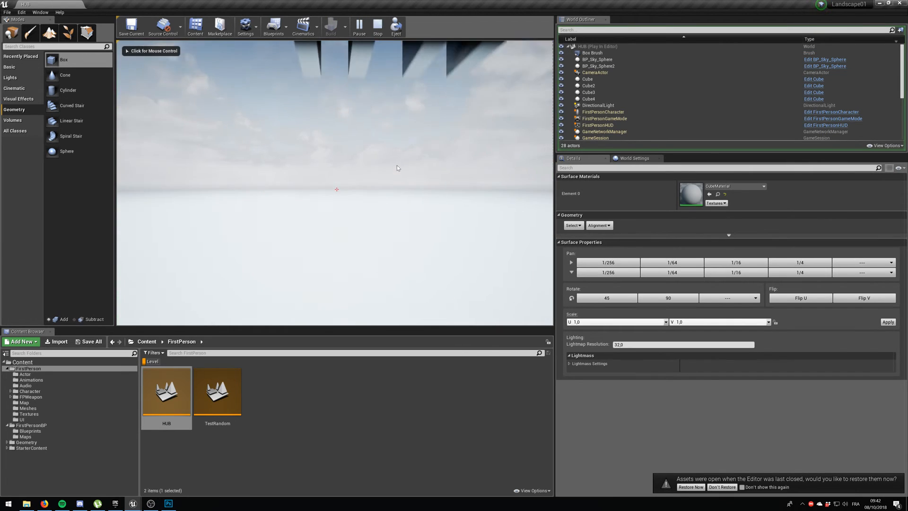
pyautogui.click(345, 101)
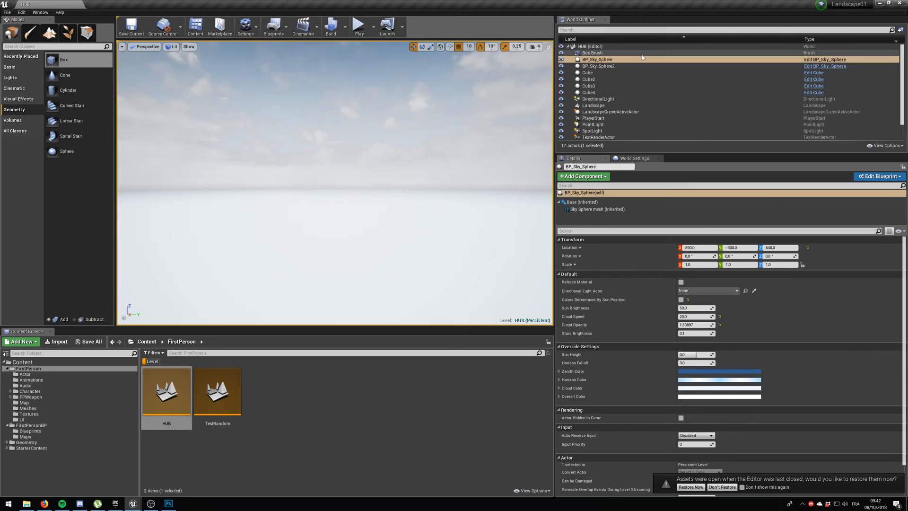
# Set the landscape's collision preset back to BlockAll.
pyautogui.scroll(-1, 650, 97)
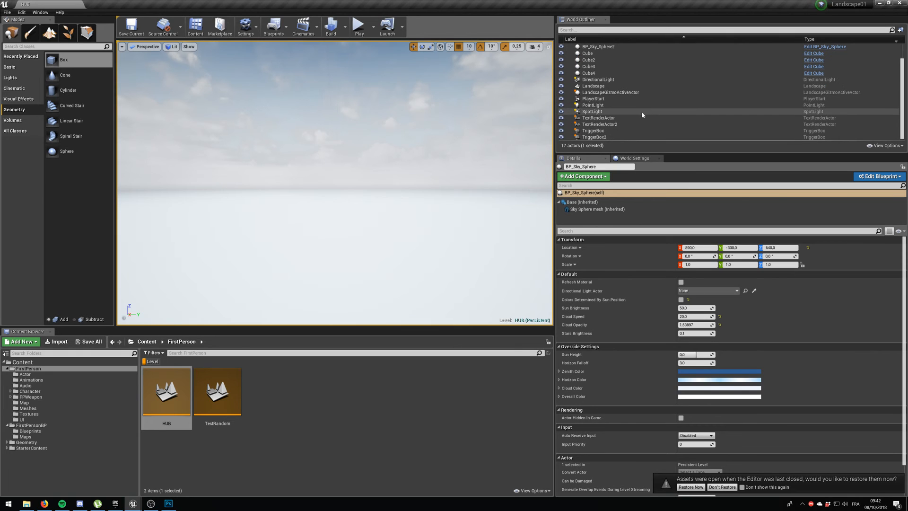
pyautogui.click(626, 89)
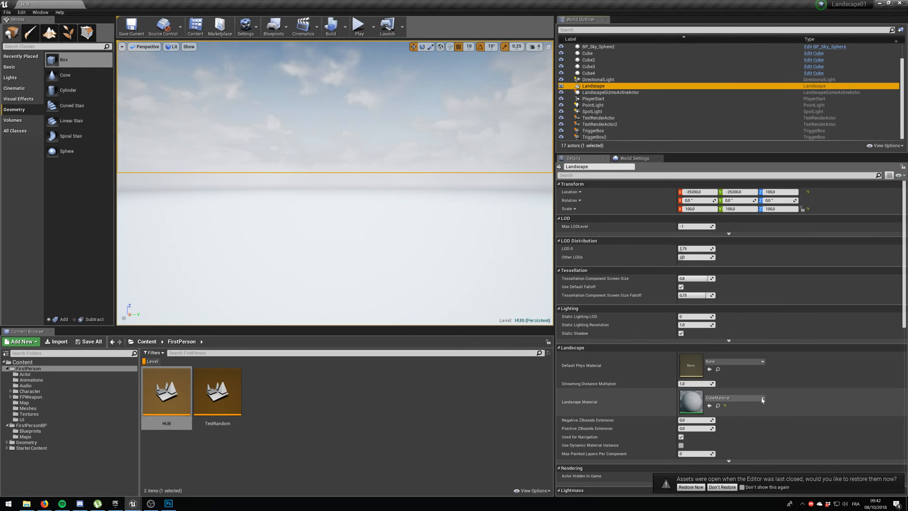
pyautogui.scroll(-5, 738, 377)
pyautogui.scroll(-2, 739, 377)
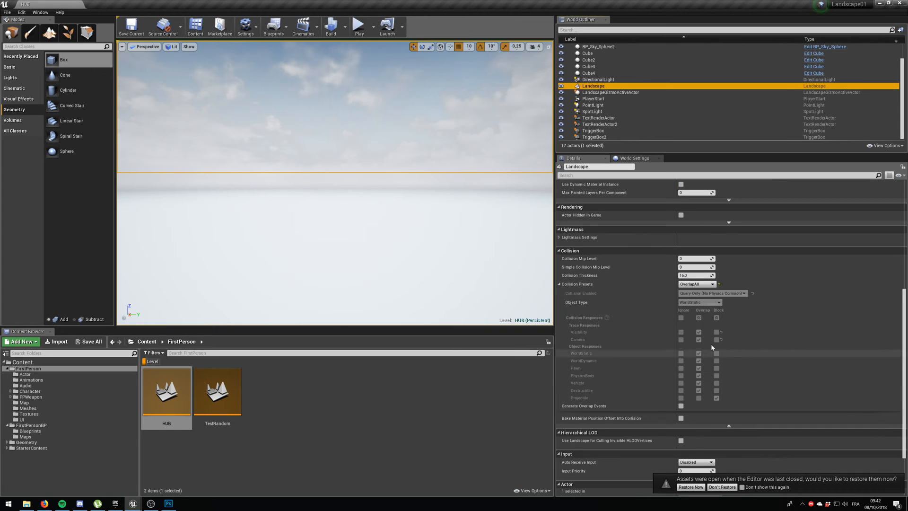
pyautogui.click(695, 284)
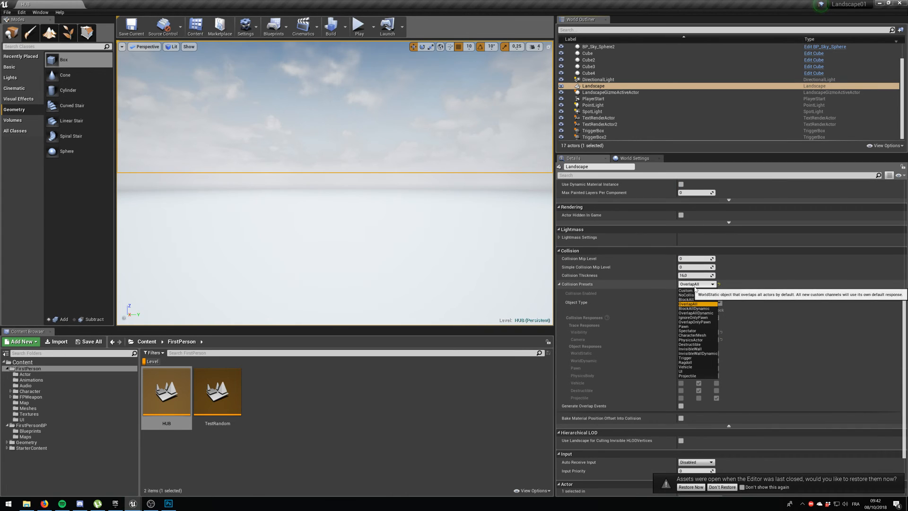
pyautogui.click(695, 299)
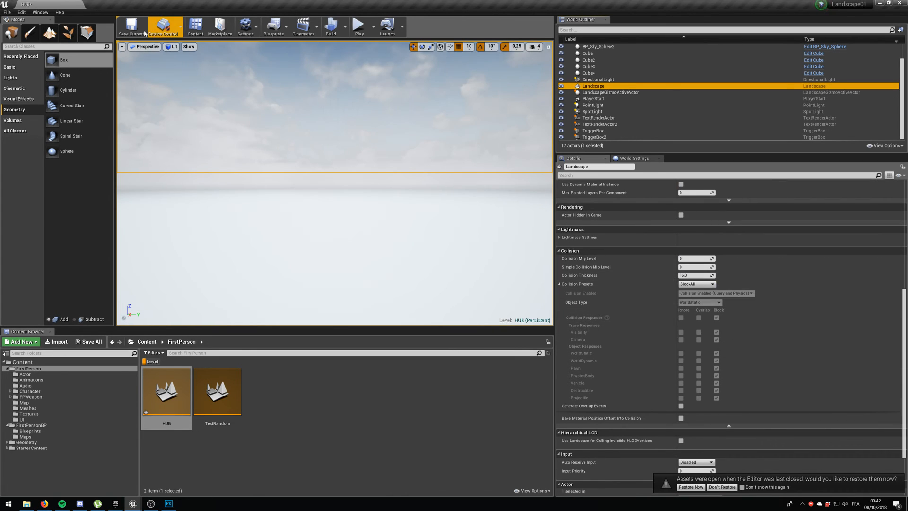
# Save the HUB level and play-test it, walking past the labelled corridors and up against the geometry box.
pyautogui.click(132, 27)
pyautogui.click(359, 27)
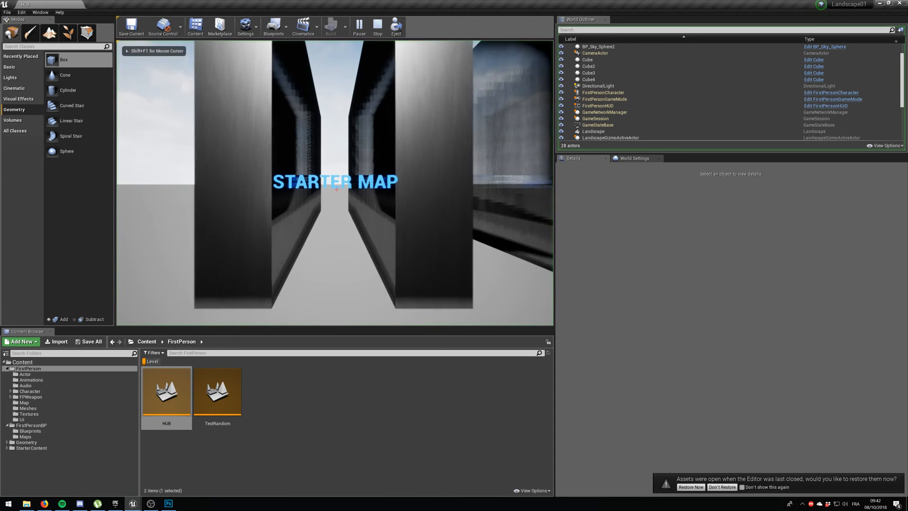
pyautogui.press('w')
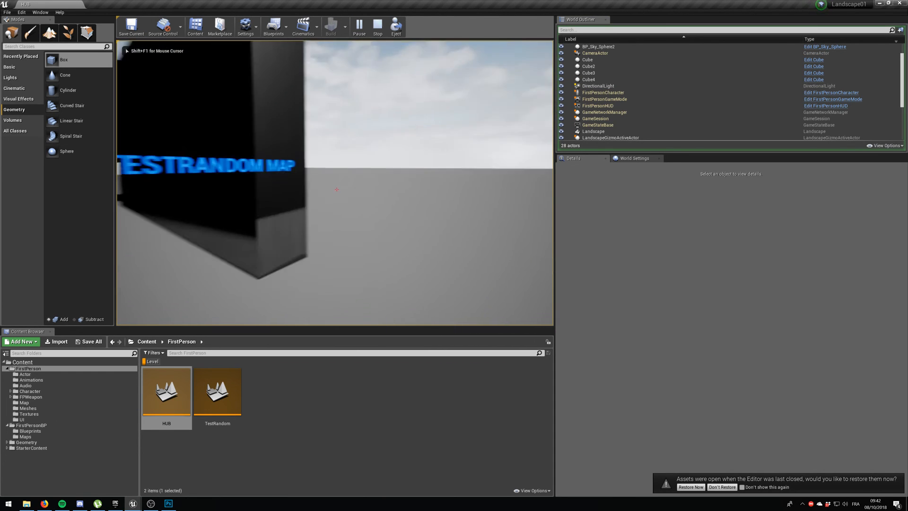
pyautogui.press('s')
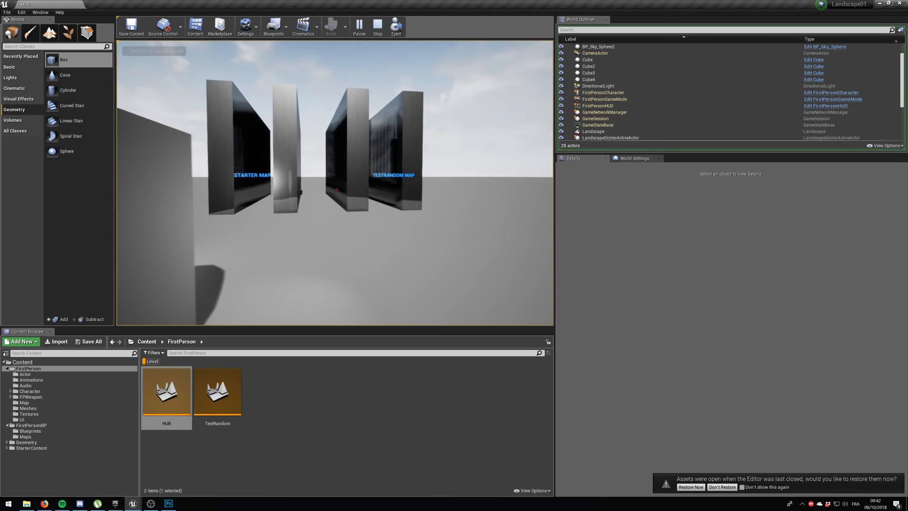
pyautogui.press('w')
pyautogui.press('s')
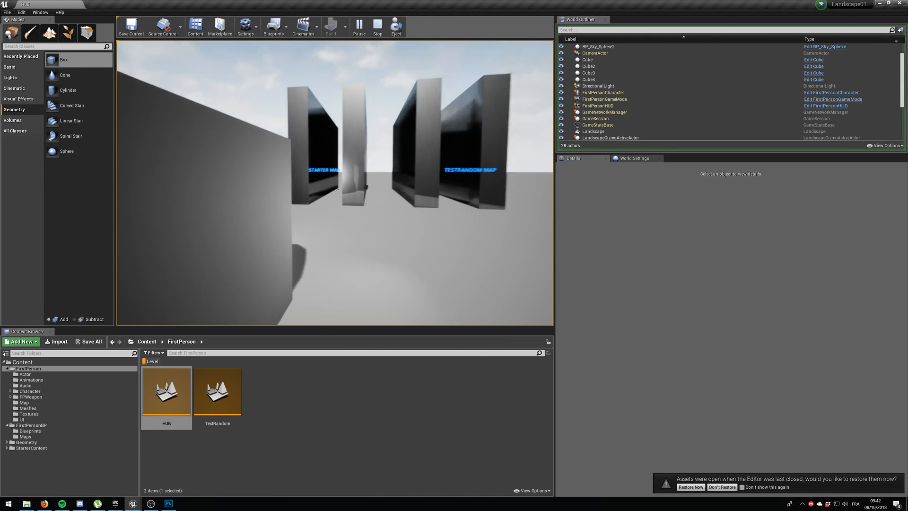
pyautogui.press('w')
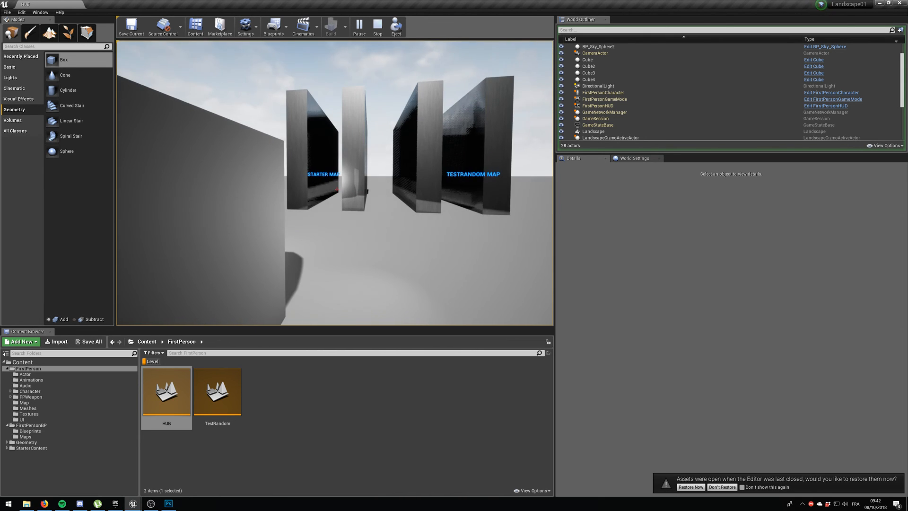
pyautogui.press('w')
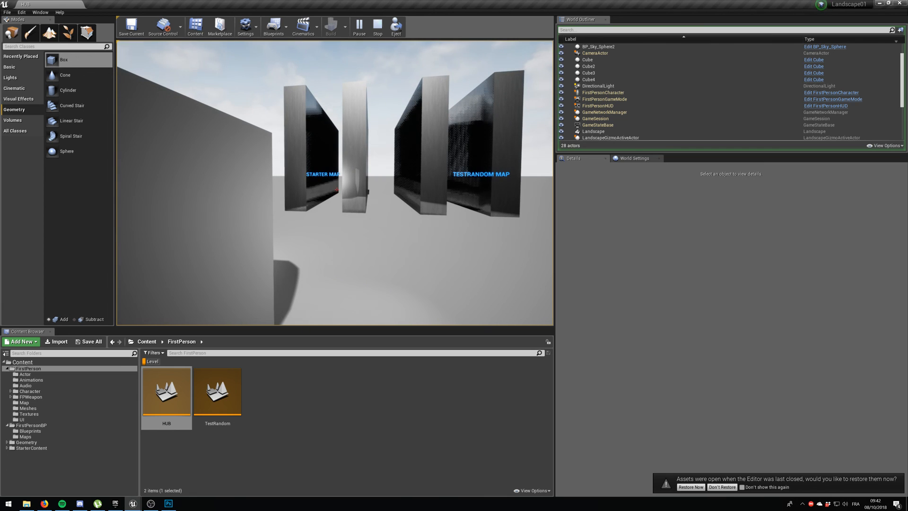
pyautogui.press('w')
pyautogui.press('Escape')
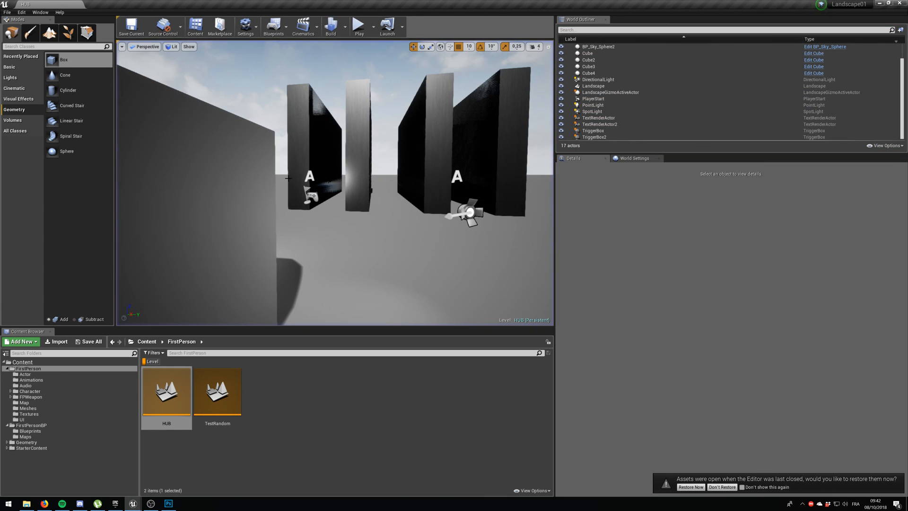
# Select the geometry box face on the side away from the corridors.
pyautogui.press('d')
pyautogui.moveTo(439, 218); pyautogui.dragTo(402, 216, button='right')
pyautogui.click(383, 206)
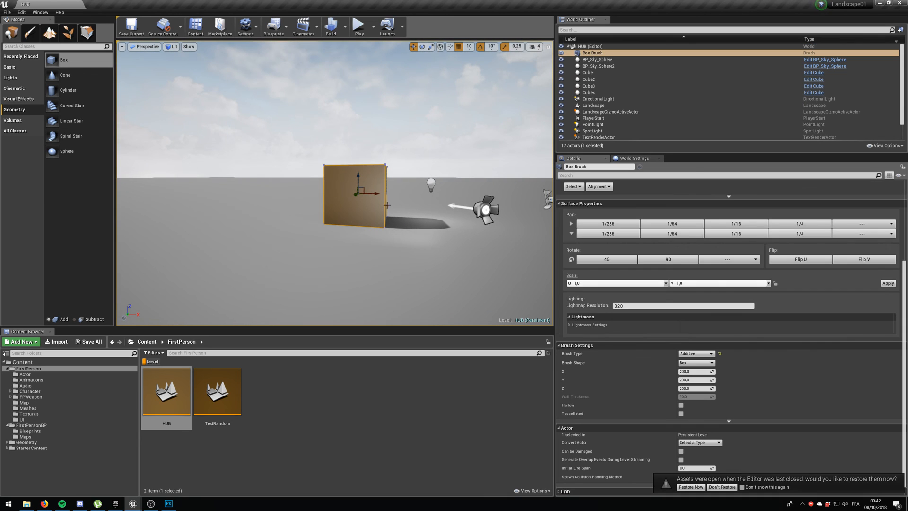